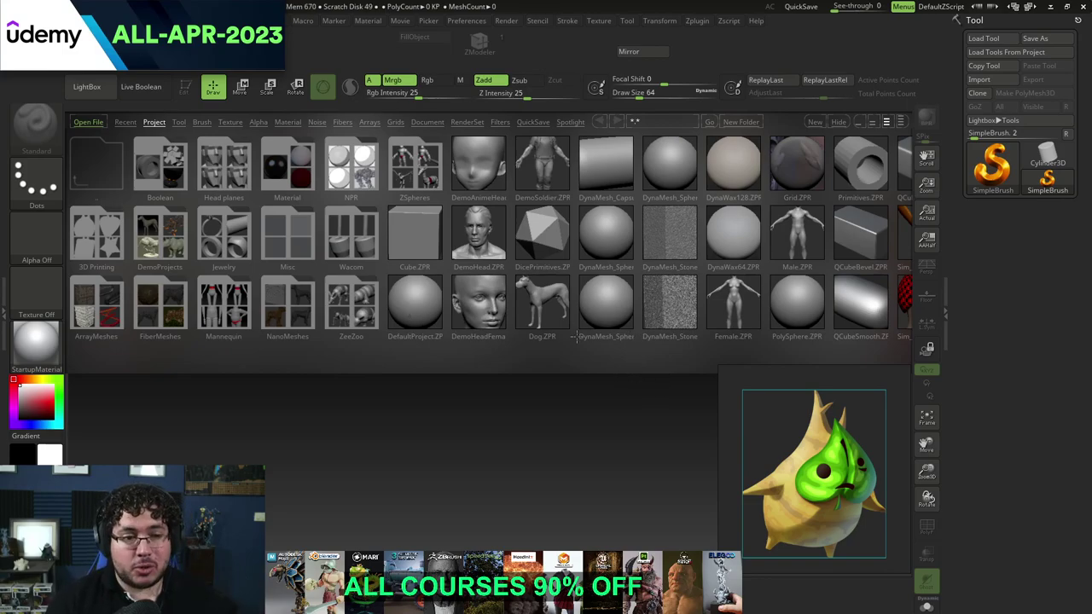
Step: Load the DynaMesh sphere project with resolution 64 and turn off the perspective view
click(594, 227)
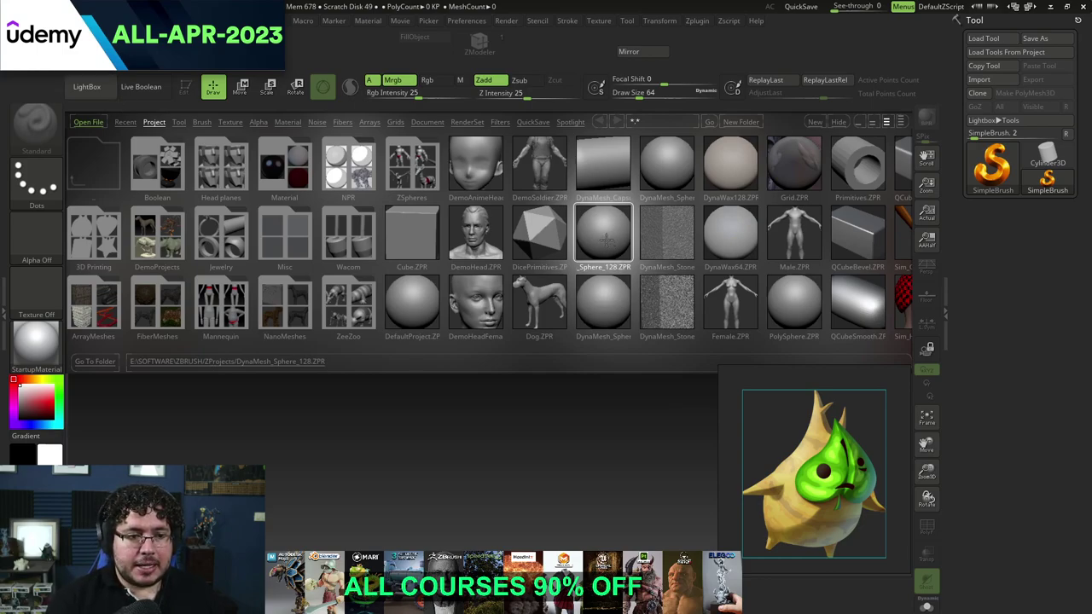
click(601, 305)
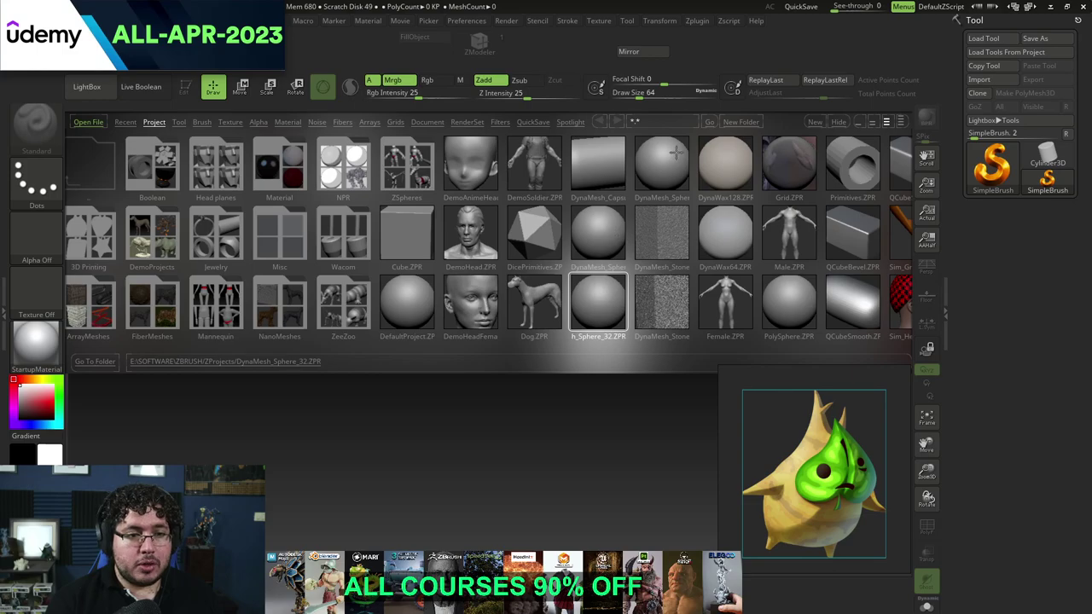
click(674, 156)
double_click(674, 169)
click(587, 353)
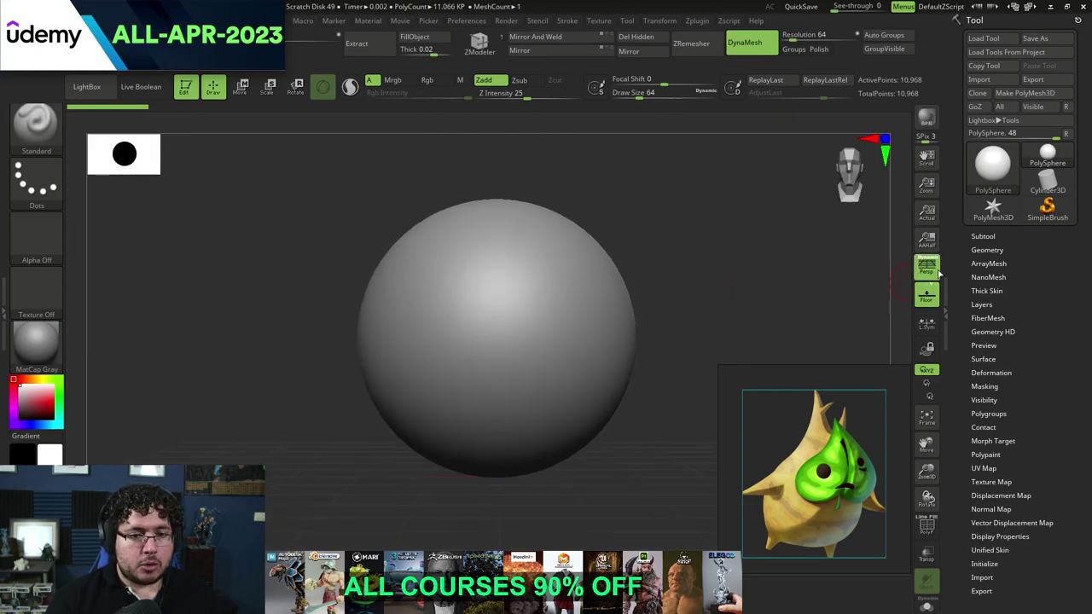
click(929, 271)
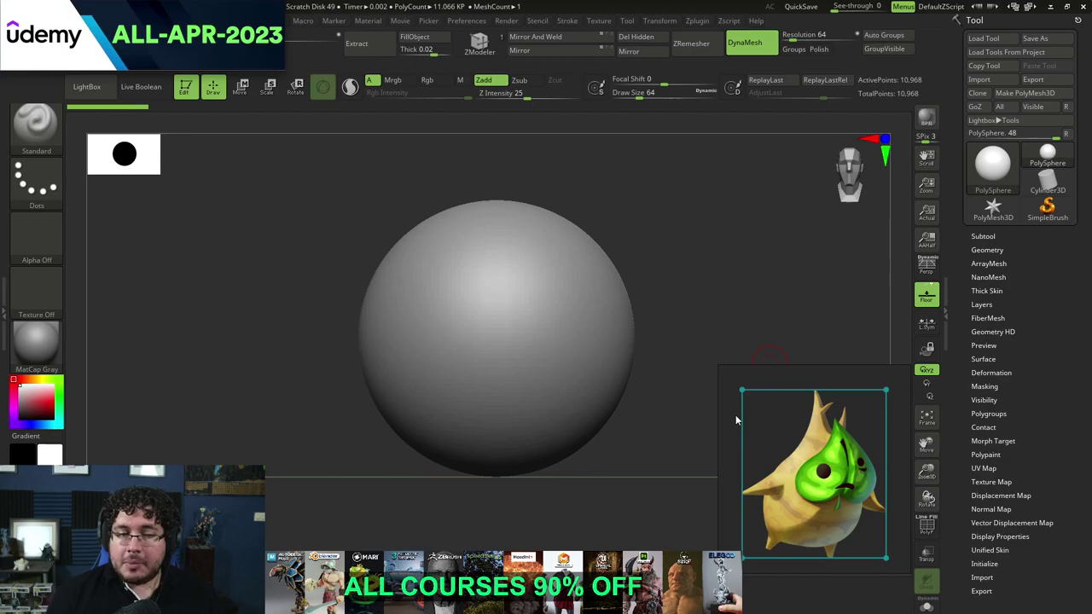
Step: Switch to the Move brush and enlarge its draw size to about 437
mouse_move(705, 306)
mouse_down()
mouse_move(682, 299)
mouse_move(680, 248)
mouse_up()
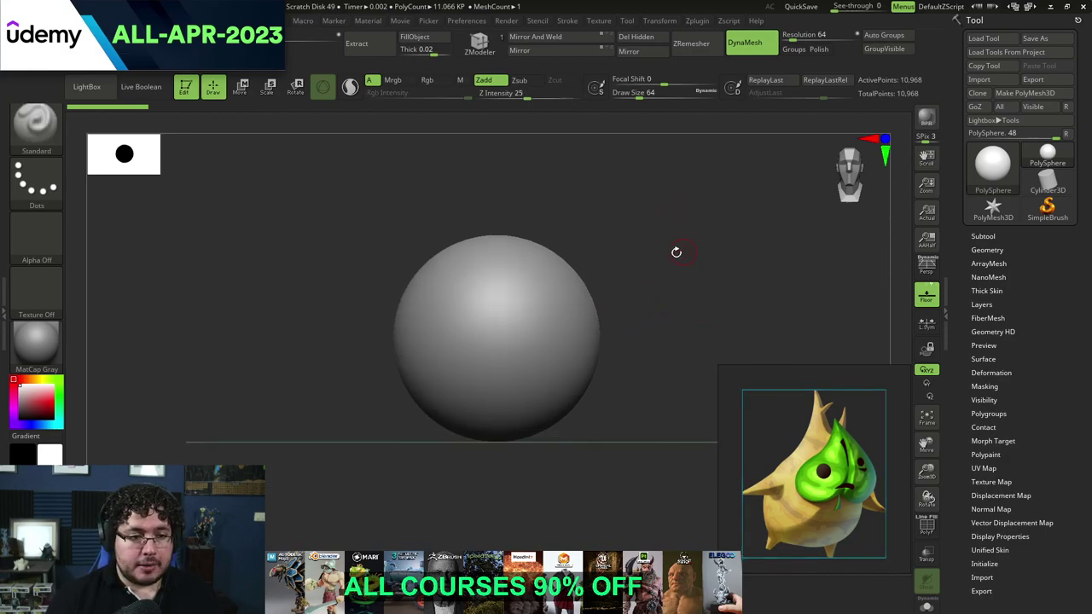
key(b)
key(m)
key(v)
key(space)
click(682, 272)
key(space)
drag(679, 274, 689, 274)
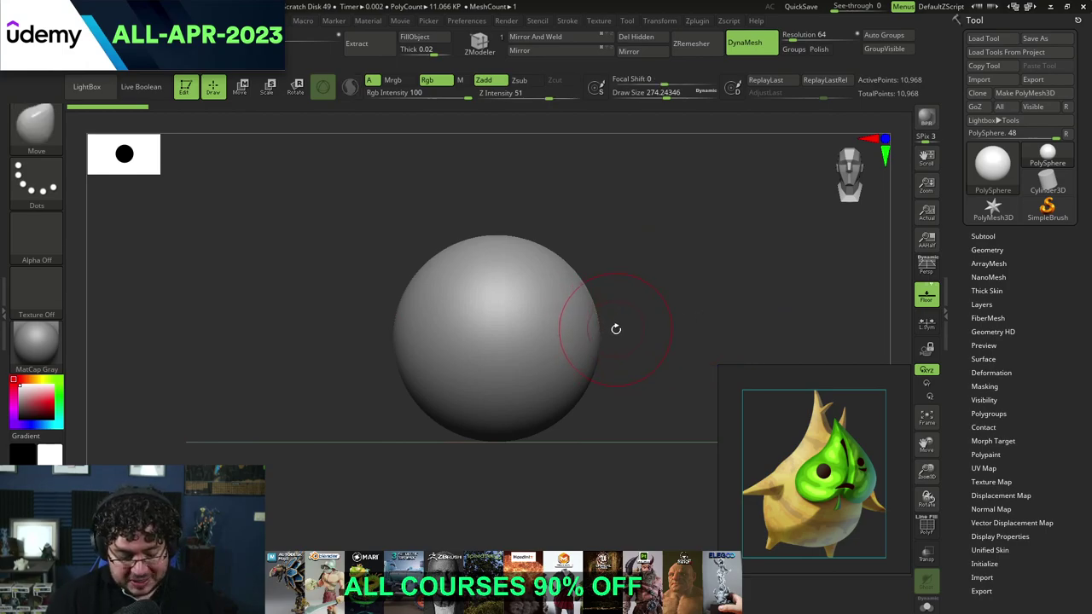
key(b)
key(m)
key(v)
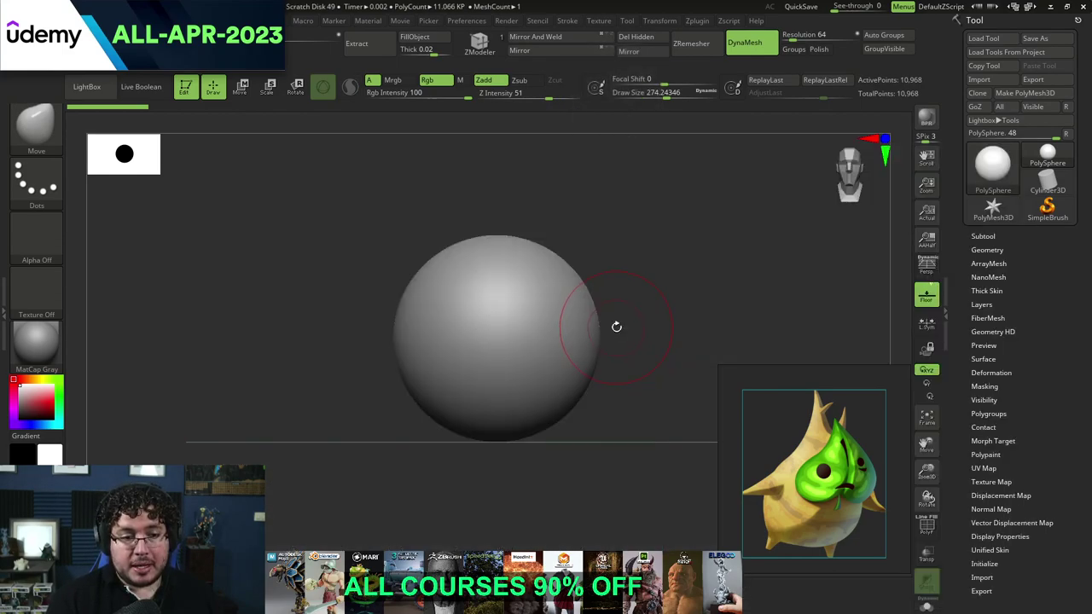
key(space)
key(space)
drag(651, 296, 660, 296)
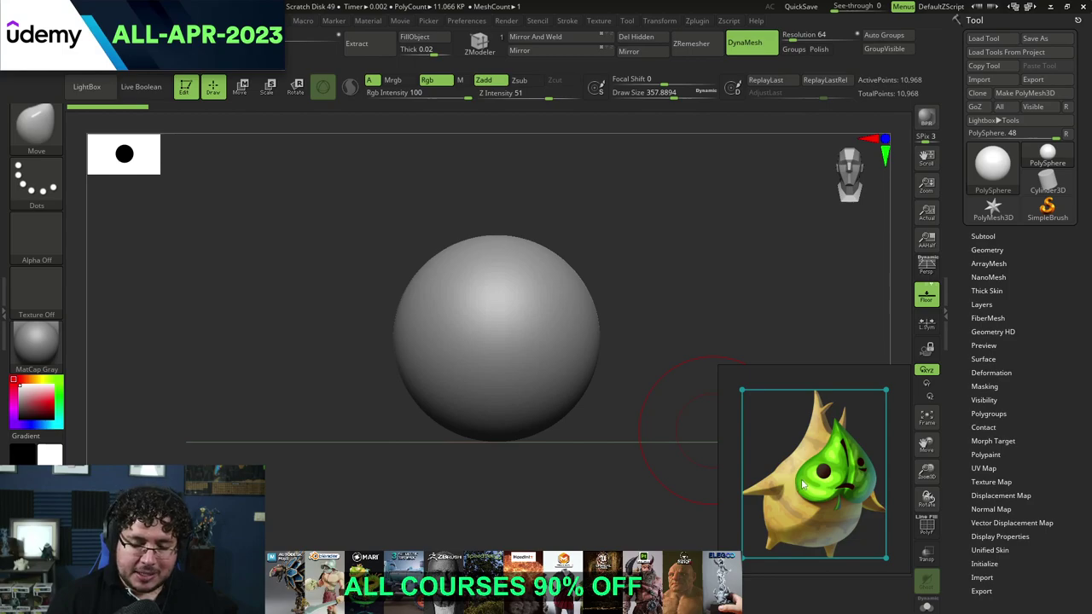
alt+drag(688, 307, 728, 341)
key(space)
Step: Pull the sphere upward and push in its upper sides to form an egg-shaped body with a narrower top
mouse_move(560, 265)
mouse_down()
mouse_move(541, 268)
mouse_move(549, 224)
mouse_move(546, 239)
mouse_up()
mouse_move(602, 305)
mouse_down()
mouse_move(609, 296)
mouse_move(587, 261)
mouse_move(568, 246)
mouse_move(525, 242)
mouse_up()
mouse_move(452, 318)
mouse_down()
mouse_move(442, 308)
mouse_move(474, 312)
mouse_up()
mouse_move(384, 283)
mouse_down()
mouse_move(378, 273)
mouse_move(406, 252)
mouse_up()
drag(502, 308, 508, 298)
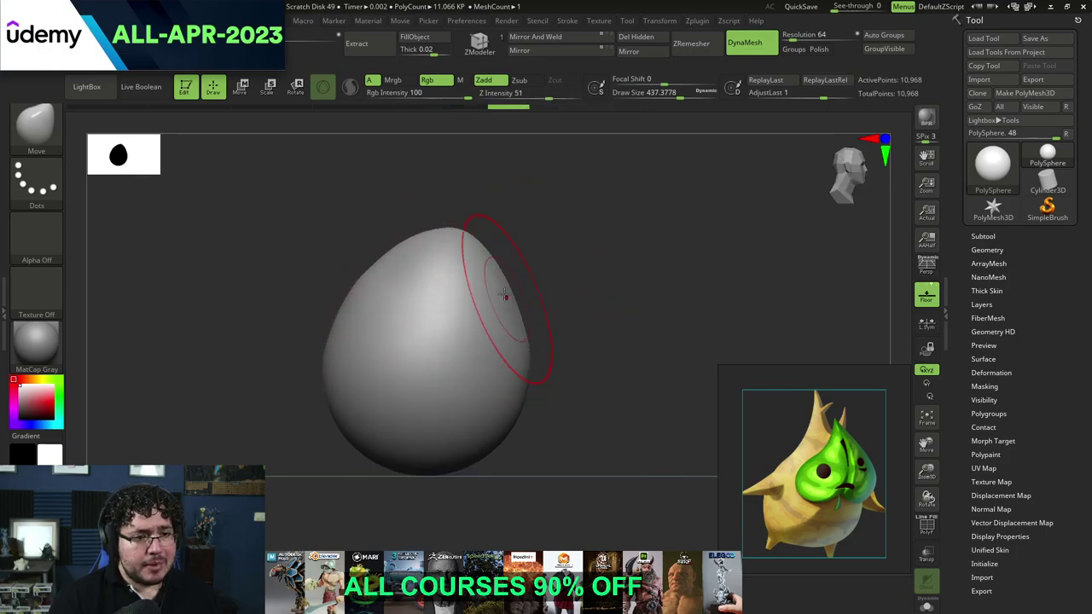
drag(351, 319, 345, 316)
drag(364, 275, 350, 315)
drag(406, 258, 435, 232)
key(ctrl+z)
key(ctrl+z)
key(ctrl+z)
key(ctrl+z)
Step: Refine the upper contour of the egg and smooth its surface, reducing the draw size to about 400
drag(537, 236, 566, 240)
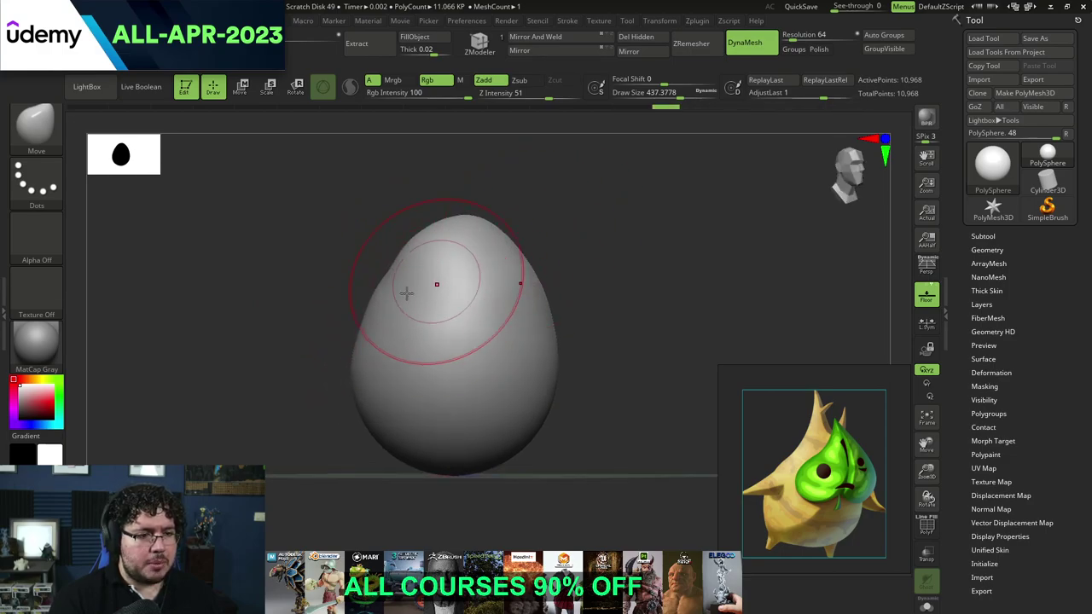
mouse_move(347, 286)
mouse_down()
mouse_move(331, 299)
mouse_move(398, 294)
mouse_up()
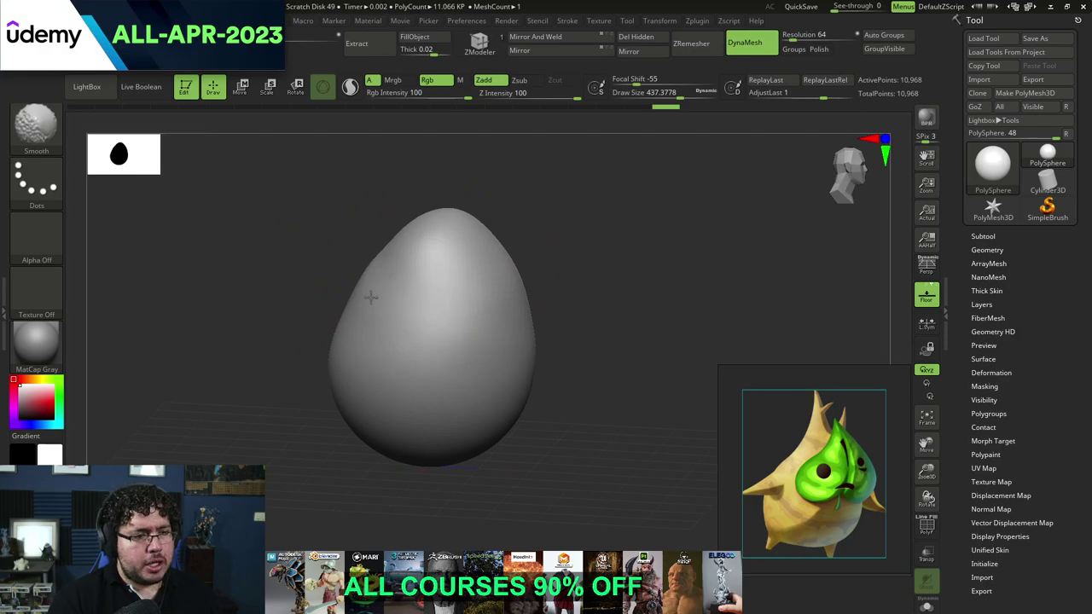
shift+drag(419, 258, 456, 268)
shift+right_drag(455, 268, 448, 290)
shift+drag(447, 290, 421, 305)
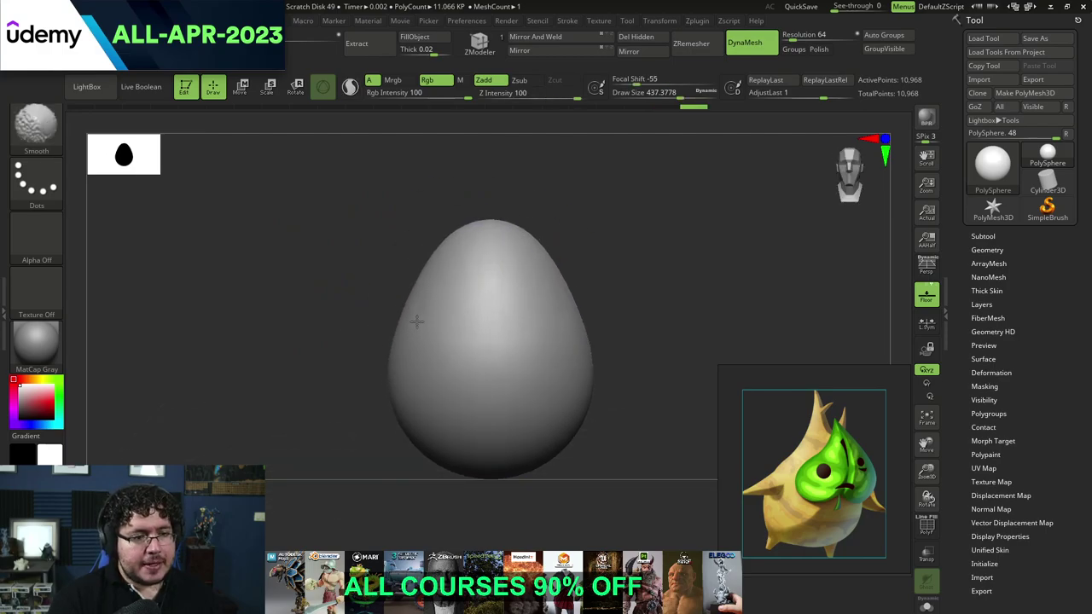
key(space)
click(475, 244)
shift+drag(470, 250, 461, 244)
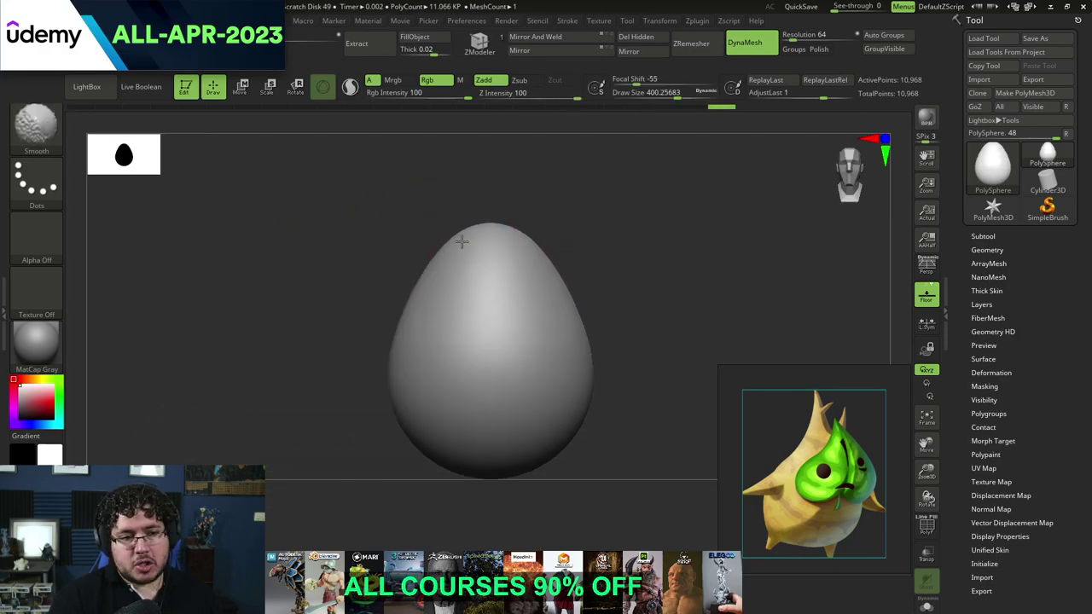
Step: Adjust the body's side silhouette and smooth the sides and tip of the egg
key(space)
mouse_move(454, 358)
shift+mouse_down()
mouse_move(450, 338)
mouse_move(401, 308)
shift+mouse_up()
click(434, 285)
drag(348, 336, 373, 331)
drag(371, 292, 343, 298)
mouse_move(336, 300)
mouse_down()
mouse_move(327, 302)
mouse_move(339, 326)
mouse_up()
mouse_move(271, 363)
mouse_down()
mouse_move(247, 358)
mouse_move(314, 276)
mouse_up()
mouse_move(495, 241)
shift+mouse_down()
mouse_move(511, 249)
mouse_move(506, 223)
shift+mouse_up()
Step: Pull a long drooping arm out of each side of the egg body with the Move brush
key(space)
click(495, 249)
mouse_move(503, 291)
alt+mouse_down()
mouse_move(601, 273)
mouse_move(567, 294)
mouse_move(614, 311)
mouse_move(599, 324)
alt+mouse_up()
key(space)
key(space)
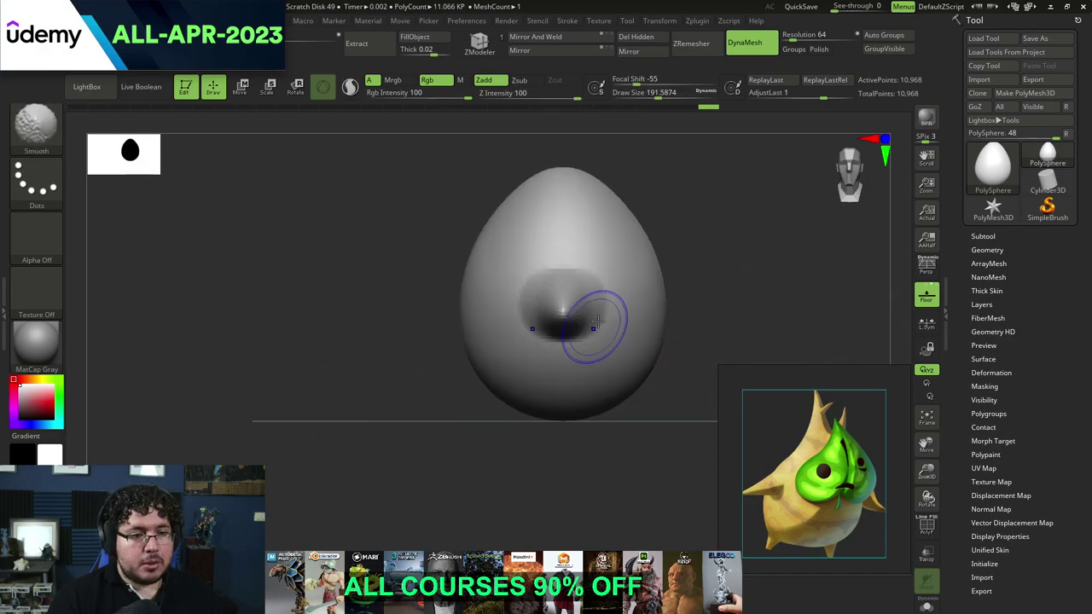
key(ctrl+z)
mouse_move(661, 288)
mouse_down()
mouse_move(719, 299)
mouse_move(711, 325)
mouse_up()
key(ctrl+z)
mouse_move(684, 282)
mouse_down()
mouse_move(758, 307)
mouse_move(813, 308)
mouse_up()
mouse_move(814, 301)
mouse_down()
mouse_move(793, 291)
mouse_move(752, 315)
mouse_move(780, 327)
mouse_up()
Step: Thicken the arms and bend their tips with a draw size of about 299, and remesh the model with DynaMesh
key(space)
click(754, 288)
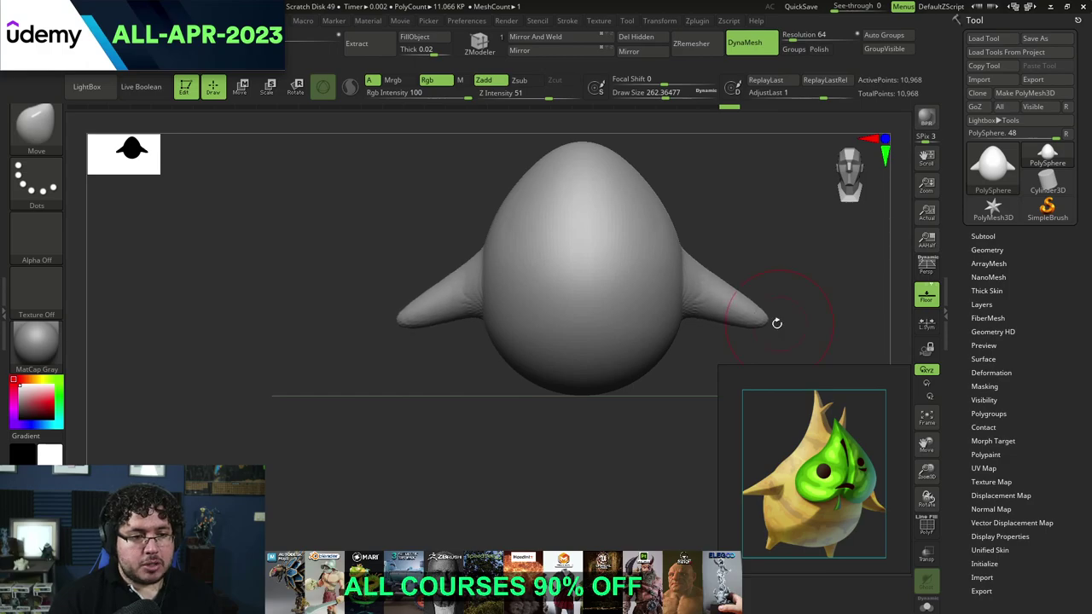
key(space)
click(716, 295)
mouse_move(714, 295)
mouse_down()
mouse_move(716, 310)
mouse_move(755, 312)
mouse_up()
drag(722, 295, 729, 314)
drag(774, 316, 767, 306)
drag(799, 288, 779, 292)
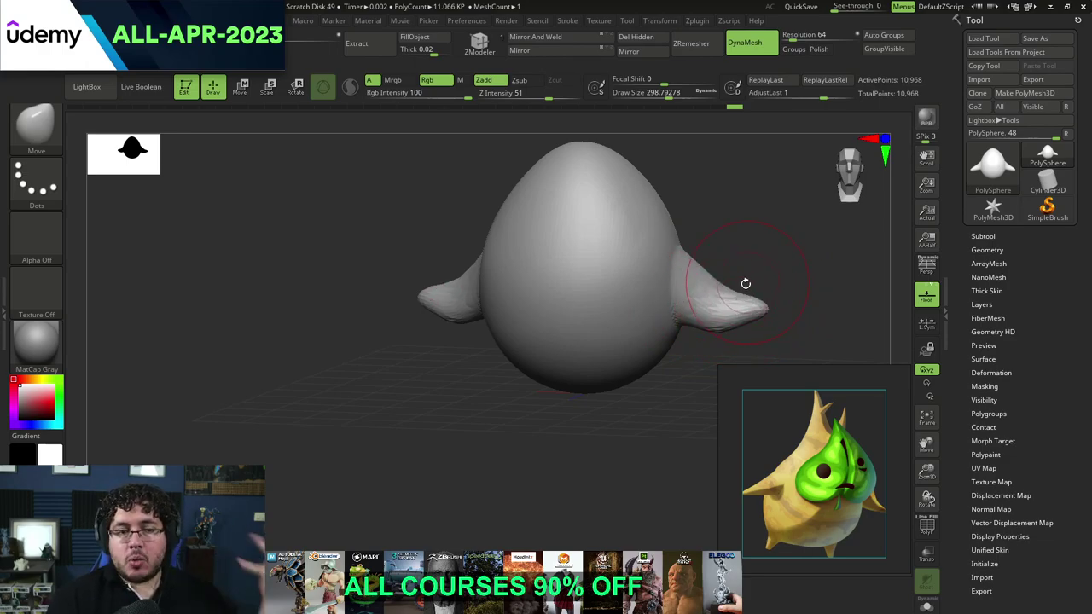
mouse_move(743, 231)
mouse_down()
mouse_move(765, 244)
mouse_move(743, 252)
mouse_move(753, 234)
mouse_up()
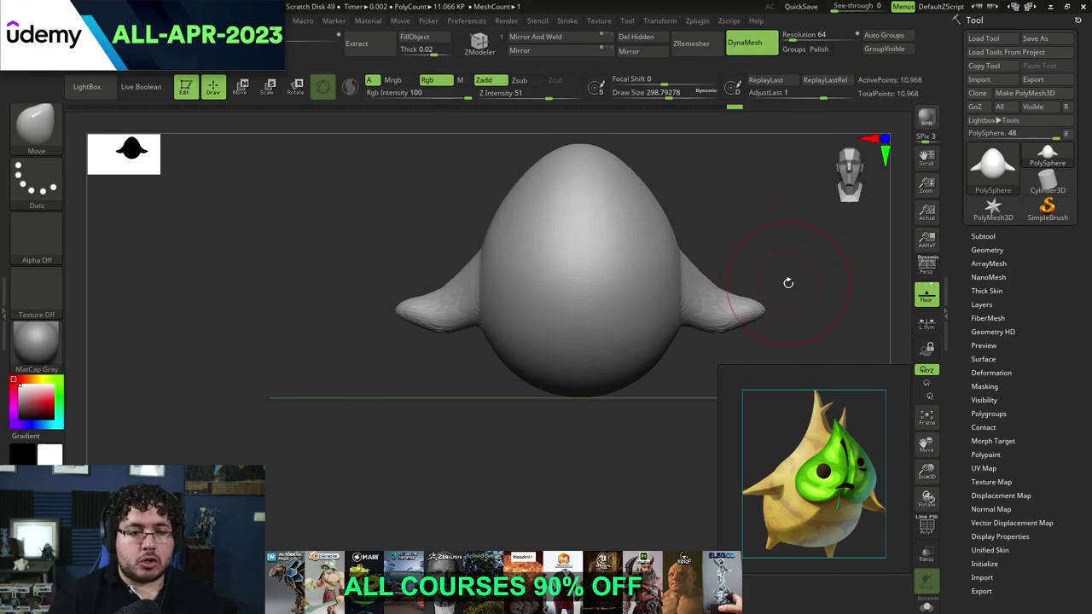
mouse_move(783, 177)
ctrl+mouse_down()
mouse_move(787, 229)
mouse_move(804, 249)
mouse_move(724, 259)
ctrl+mouse_up()
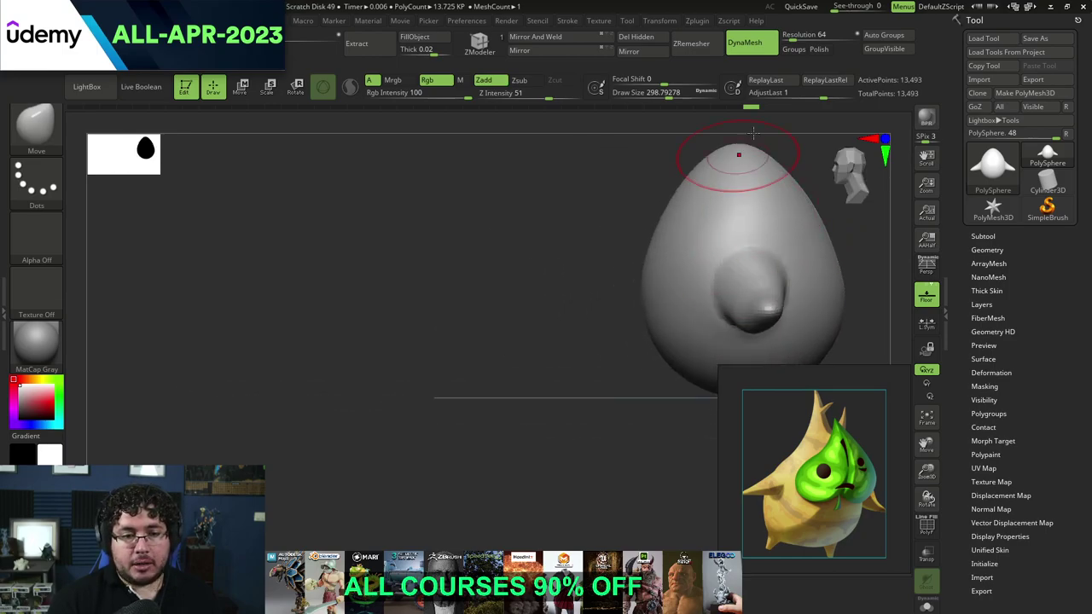
Step: Push in the body's upper back in profile using the Move brush with focal shift 30 and draw size about 639
alt+drag(541, 231, 504, 265)
key(space)
drag(609, 211, 627, 211)
key(space)
mouse_move(747, 210)
mouse_down()
mouse_move(753, 222)
mouse_move(743, 207)
mouse_move(679, 226)
mouse_move(635, 211)
mouse_move(653, 201)
mouse_move(657, 212)
mouse_up()
key(space)
key(space)
drag(713, 189, 709, 208)
drag(687, 220, 679, 225)
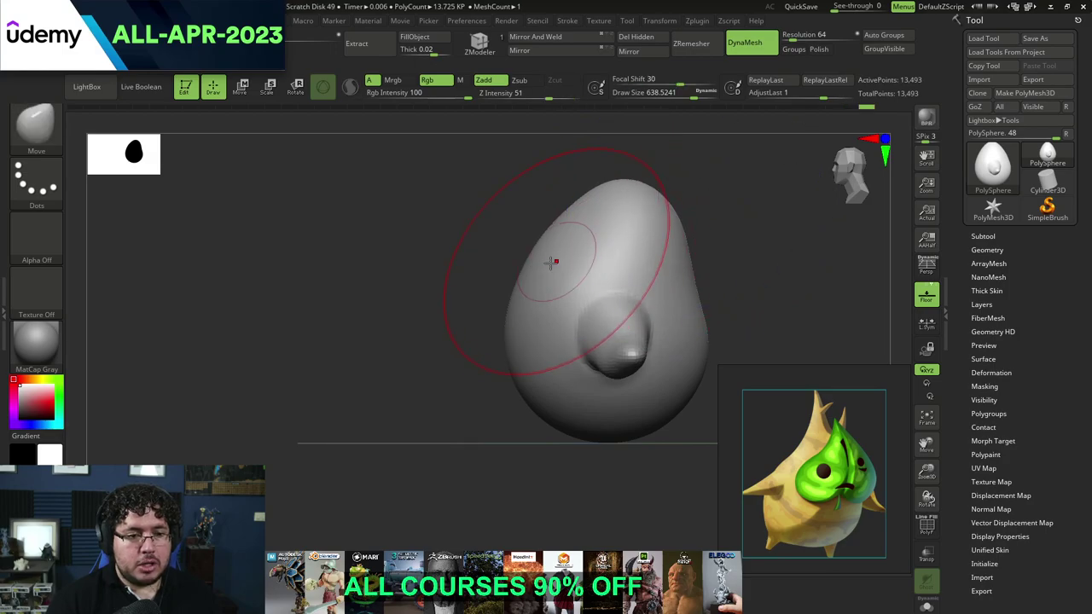
shift+drag(473, 344, 509, 336)
mouse_move(647, 293)
alt+mouse_down()
mouse_move(639, 265)
mouse_move(625, 263)
alt+mouse_up()
key(space)
mouse_move(644, 261)
mouse_down()
mouse_move(614, 263)
mouse_move(628, 283)
mouse_move(614, 278)
mouse_up()
key(space)
key(ctrl+z)
Step: Smooth the arms and adjust their shape with a draw size of about 251
key(space)
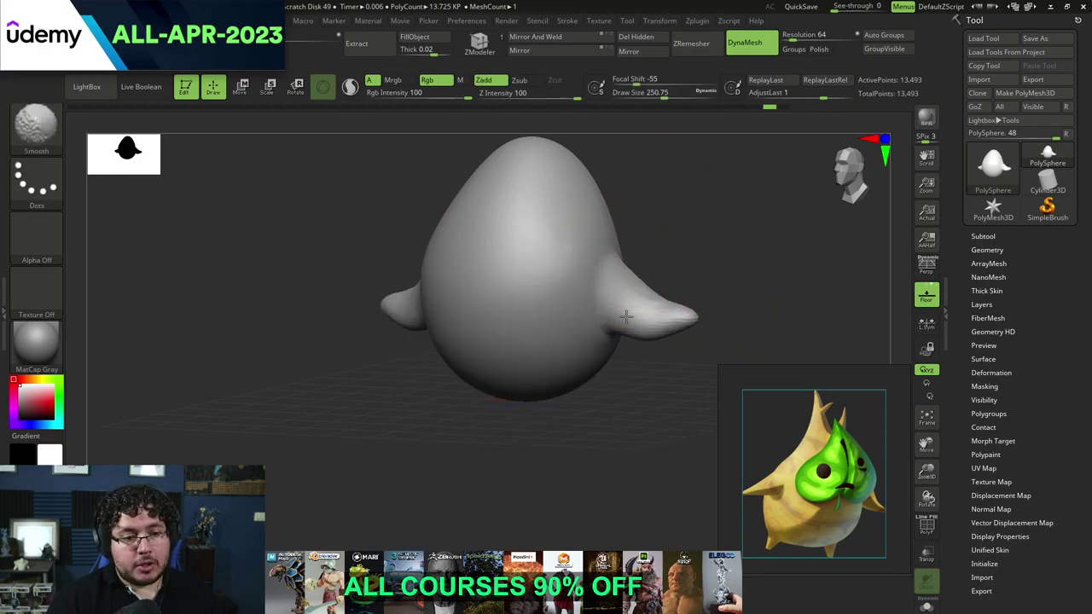
shift+drag(663, 312, 672, 310)
right_drag(672, 310, 546, 307)
shift+drag(674, 314, 701, 291)
right_drag(554, 313, 639, 324)
drag(649, 319, 663, 298)
Step: Build up a shoulder ridge around the top of the arm bases with the ClayBuildup brush at draw size 112
right_drag(802, 256, 822, 253)
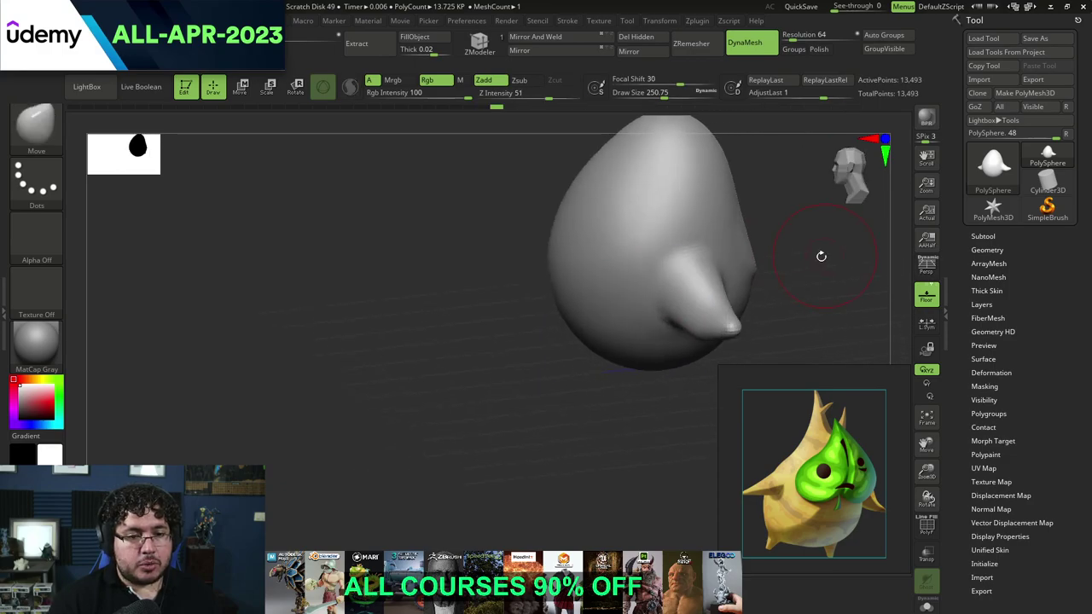
right_drag(789, 287, 777, 282)
key(b)
key(c)
key(b)
key(space)
drag(697, 257, 677, 266)
key(space)
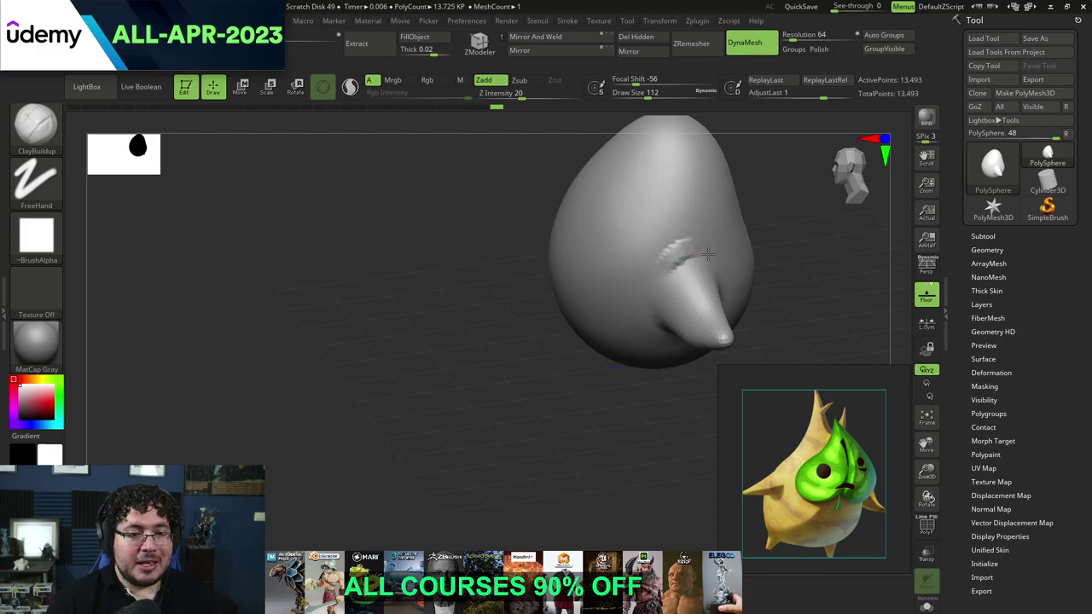
right_drag(724, 280, 636, 275)
drag(708, 264, 732, 286)
right_drag(603, 327, 688, 312)
mouse_move(682, 268)
mouse_down()
mouse_move(693, 250)
mouse_move(721, 256)
mouse_up()
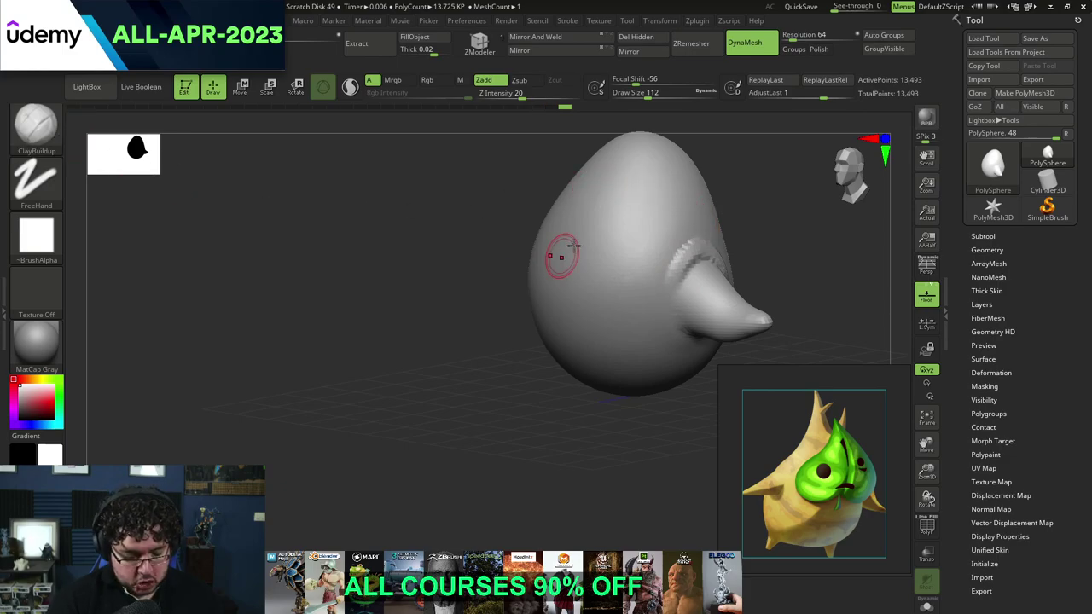
Step: Smooth the shoulder ridges into the body and arms with a draw size of about 132
key(b)
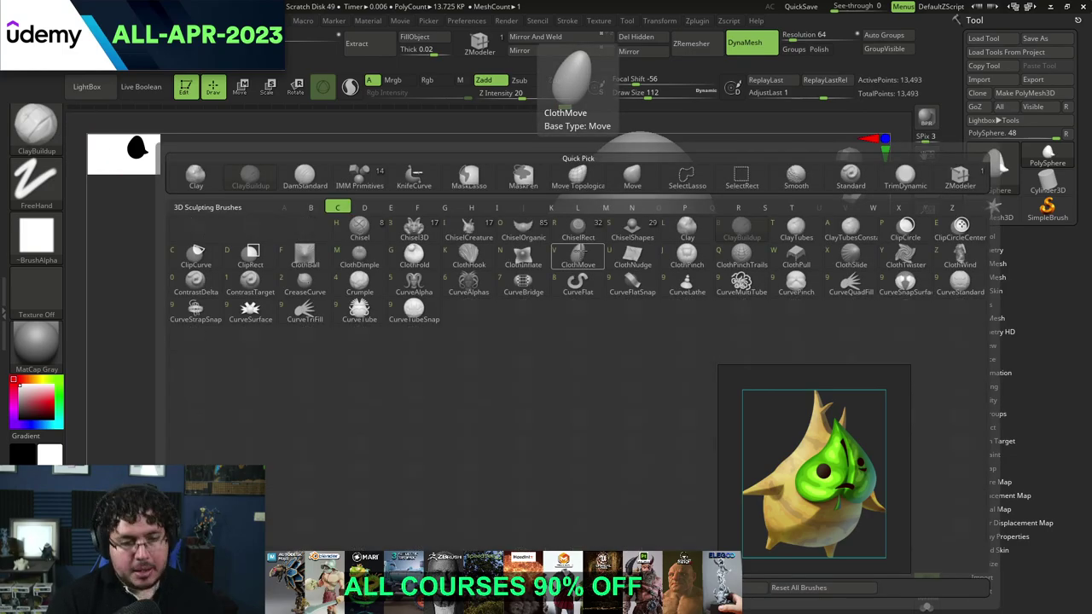
key(b)
key(space)
drag(588, 231, 593, 231)
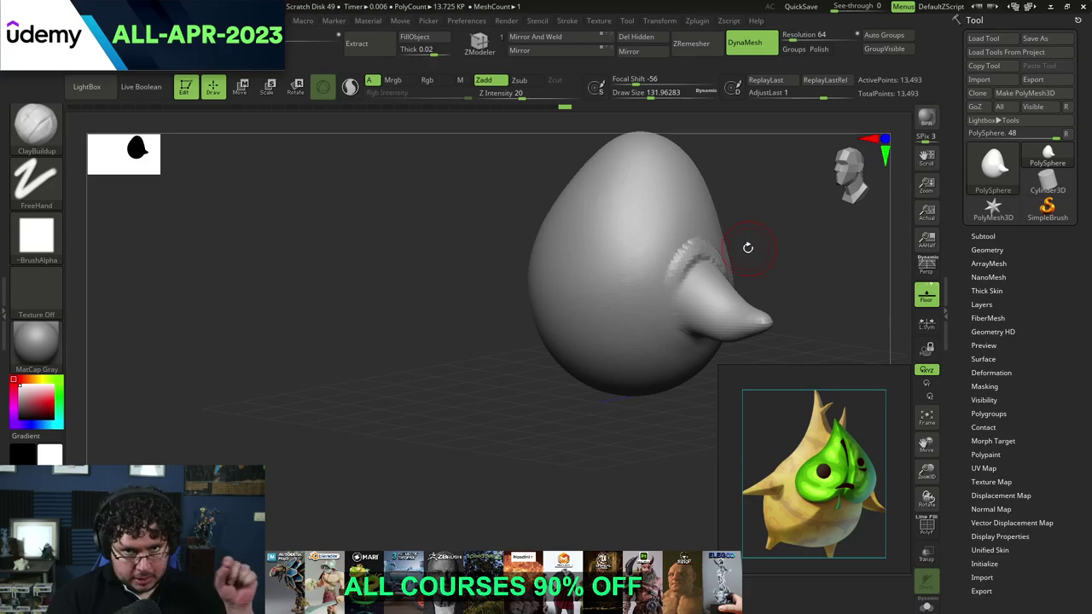
drag(768, 226, 747, 232)
mouse_move(688, 260)
shift+mouse_down()
mouse_move(688, 248)
mouse_move(713, 247)
mouse_move(683, 265)
shift+mouse_up()
right_drag(780, 247, 736, 253)
mouse_move(736, 254)
shift+mouse_down()
mouse_move(761, 275)
mouse_move(727, 299)
shift+mouse_up()
right_drag(751, 264, 839, 215)
shift+drag(839, 214, 859, 223)
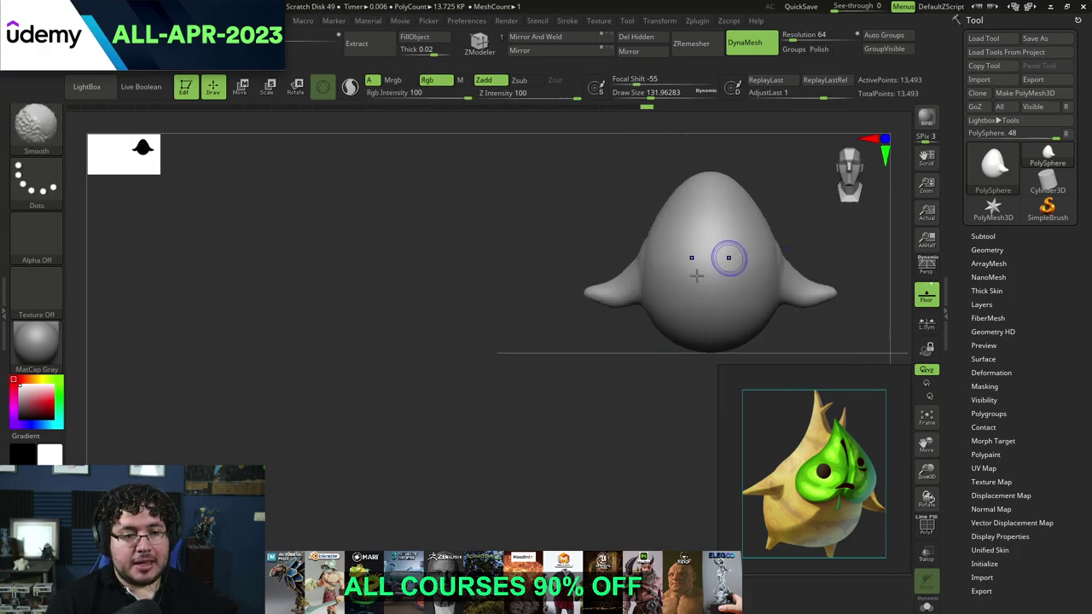
Step: Carve a crease where the arms meet the body using the DamStandard brush at draw size about 83
mouse_move(613, 344)
mouse_down()
mouse_move(626, 339)
mouse_move(643, 360)
mouse_up()
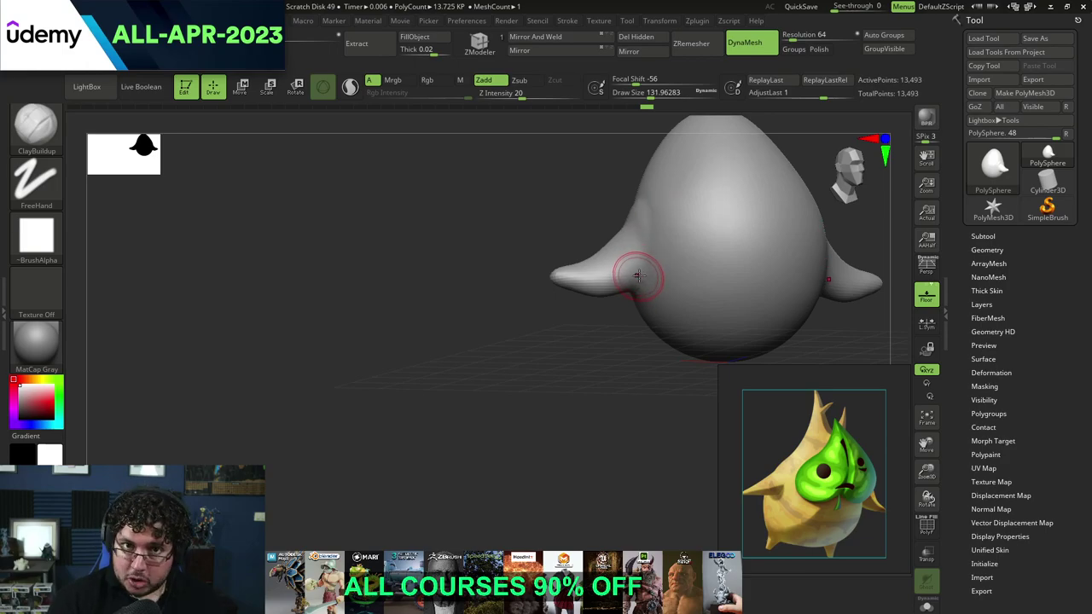
key(b)
key(d)
key(s)
key(space)
mouse_move(651, 257)
mouse_down()
mouse_move(641, 255)
mouse_move(637, 273)
mouse_up()
key(space)
drag(640, 275, 640, 256)
drag(628, 307, 638, 274)
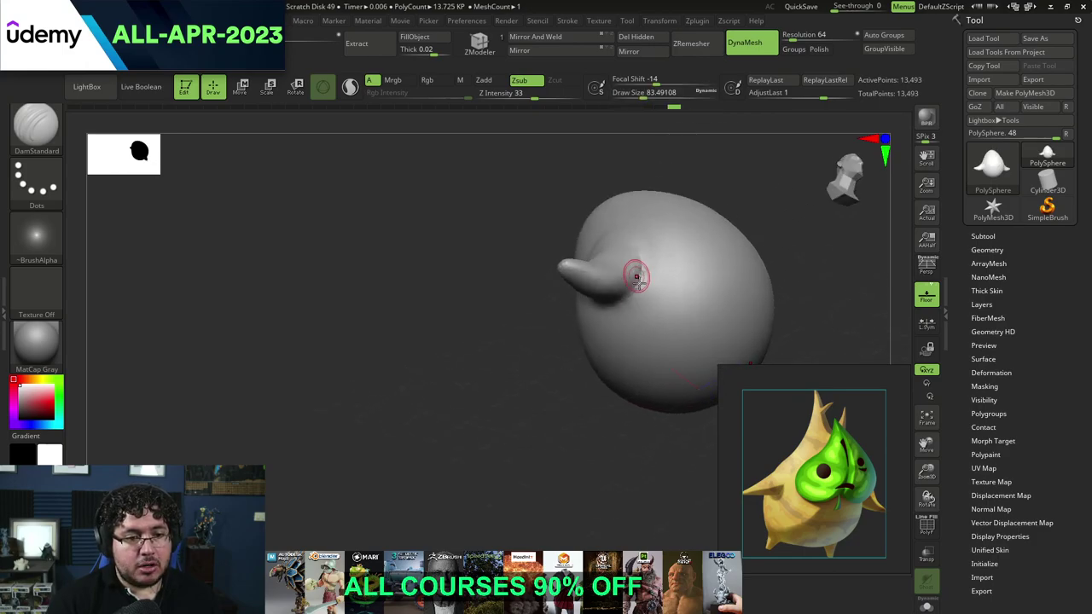
Step: Extend the armpit crease around the underside of the arm bases and reduce the DamStandard draw size
right_drag(623, 298, 580, 295)
drag(614, 304, 627, 294)
right_drag(628, 294, 641, 305)
drag(605, 313, 633, 304)
right_drag(646, 258, 616, 290)
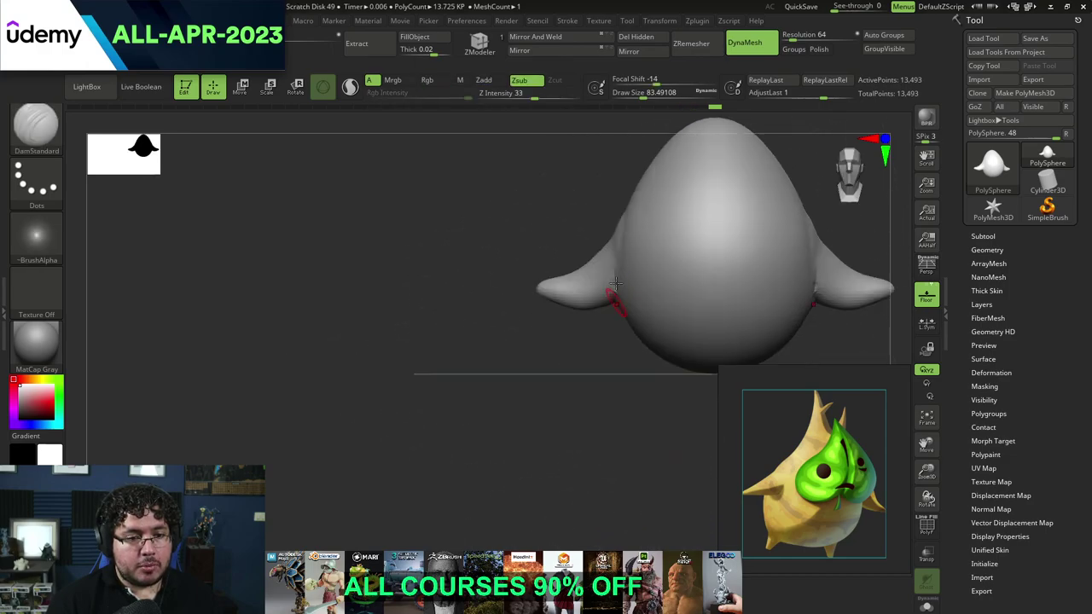
key(space)
drag(611, 339, 589, 337)
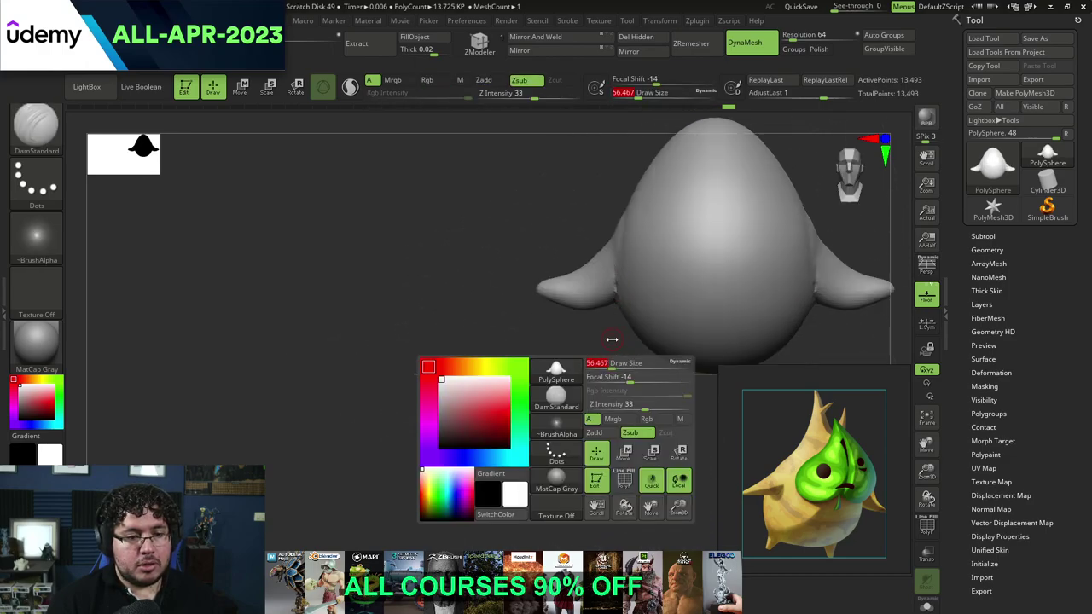
Step: Nudge the arm tips upward and inward with the Move brush at draw size about 318
right_drag(600, 332, 602, 397)
right_drag(656, 237, 729, 276)
key(b)
key(m)
key(v)
key(space)
drag(725, 269, 740, 269)
key(space)
drag(726, 269, 735, 269)
right_drag(723, 314, 729, 329)
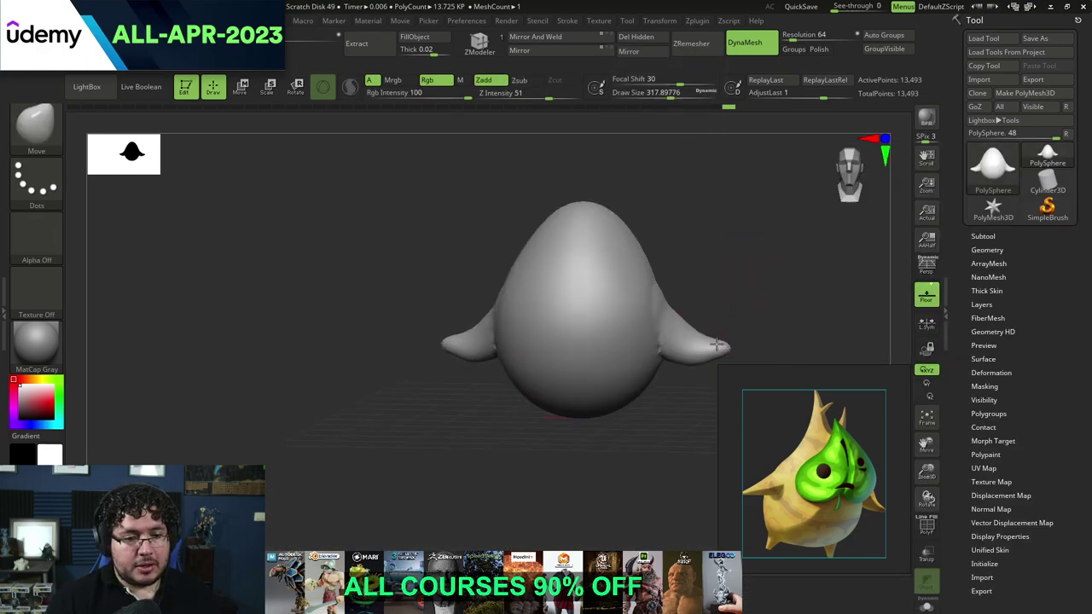
drag(715, 345, 709, 340)
Step: Smooth the arm tips with a draw size of about 239
right_drag(737, 314, 714, 330)
key(space)
click(715, 334)
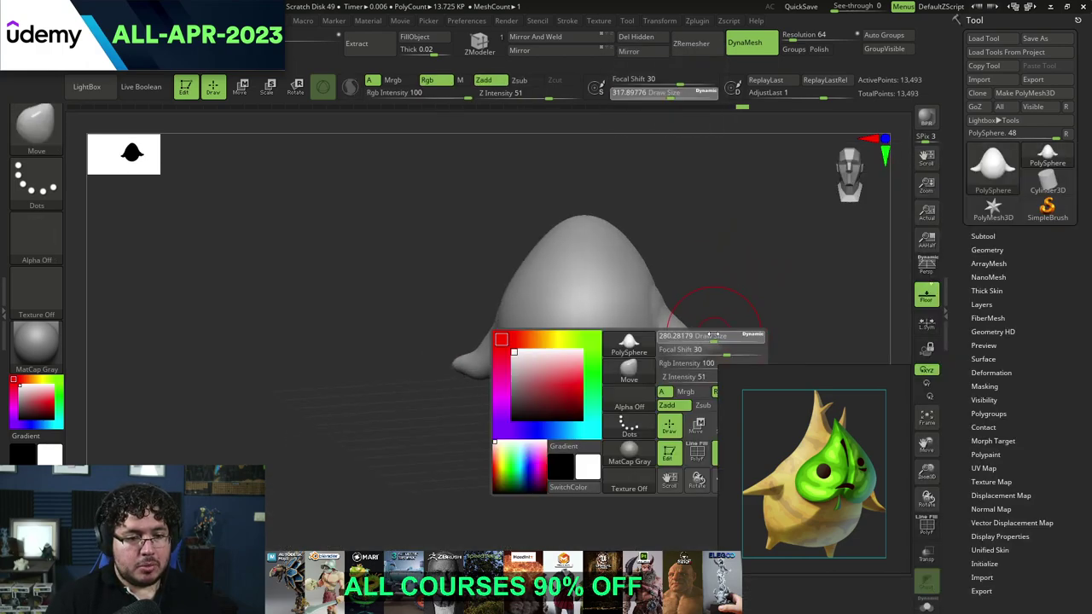
shift+drag(703, 353, 708, 342)
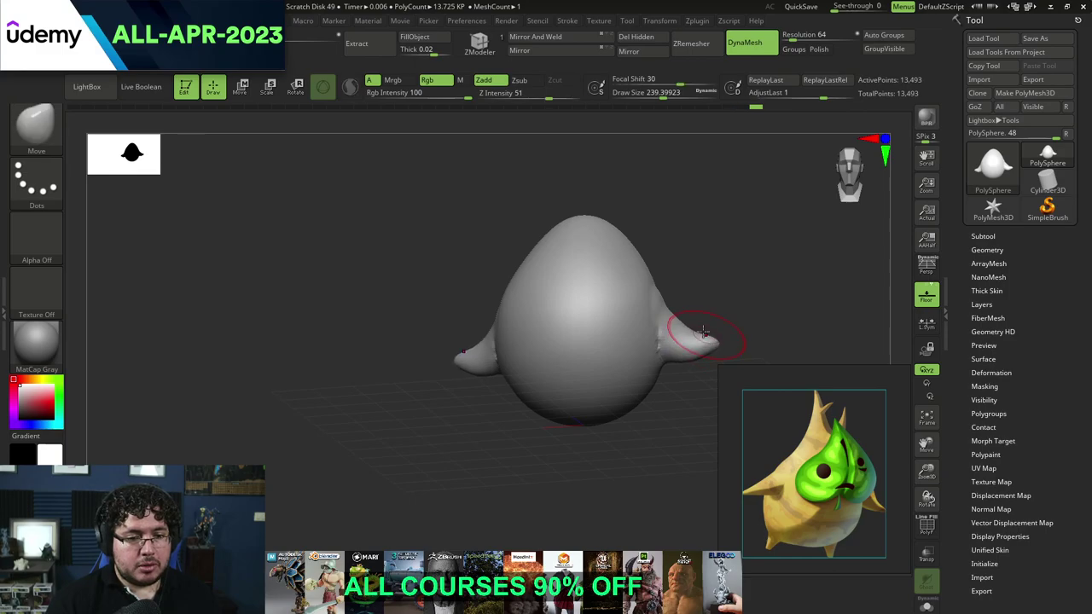
Step: Mask two round foot areas on the underside of the body at draw size about 116 and invert the mask
drag(712, 301, 738, 297)
drag(762, 255, 762, 225)
mouse_move(762, 224)
alt+mouse_down()
mouse_move(760, 273)
mouse_move(756, 260)
mouse_move(721, 254)
alt+mouse_up()
key(space)
key(space)
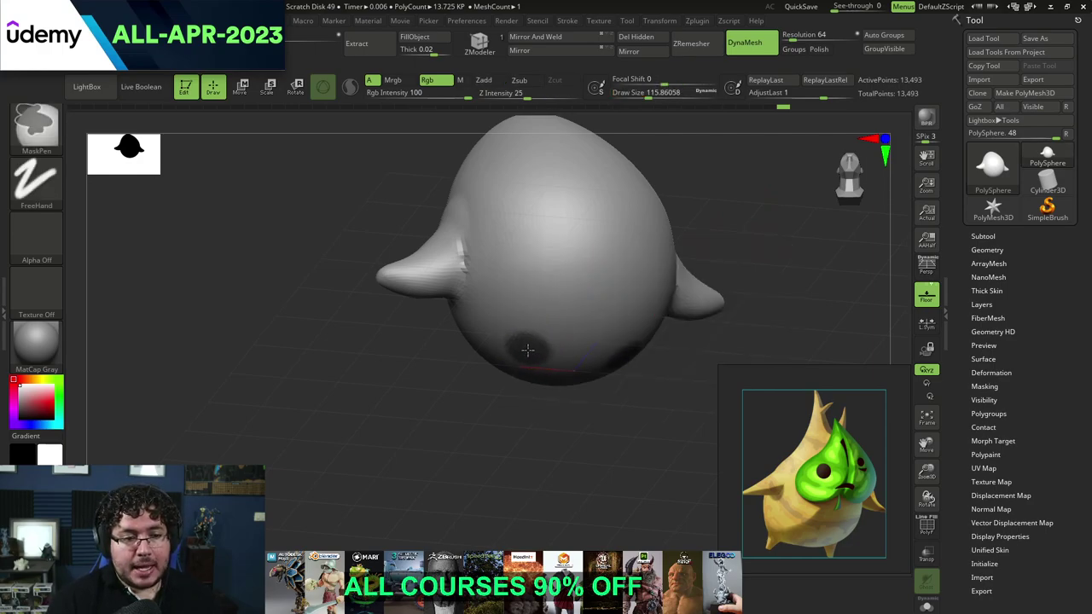
ctrl+drag(522, 356, 523, 351)
mouse_move(588, 417)
mouse_down()
mouse_move(604, 444)
mouse_move(619, 432)
mouse_move(632, 364)
mouse_move(612, 346)
mouse_up()
ctrl+click(618, 429)
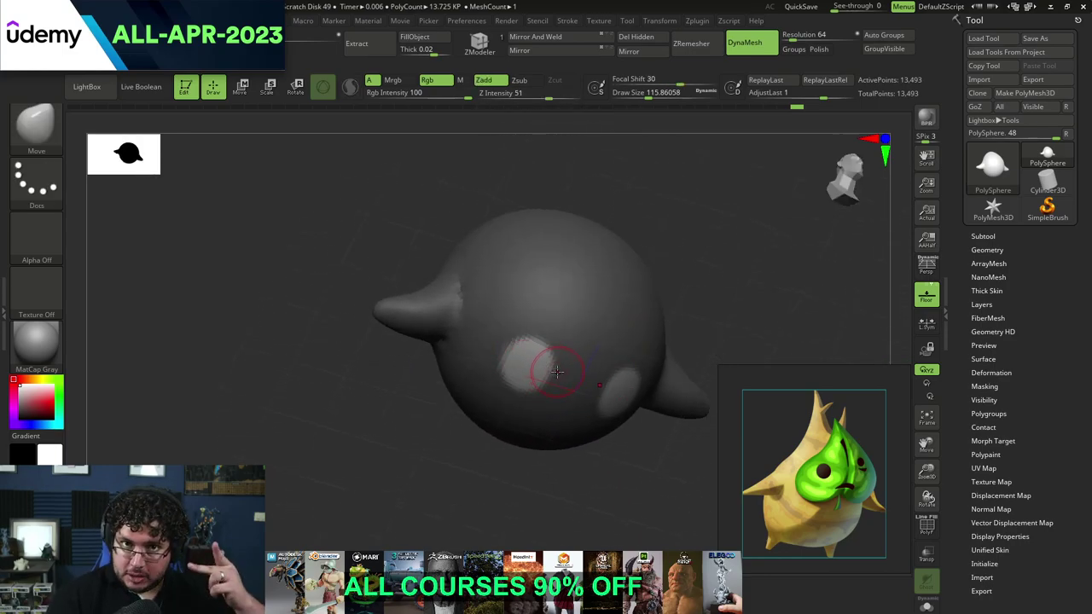
Step: Move the unmasked foot areas downward to extend two short legs from the body, then clear the mask
drag(715, 241, 723, 277)
key(w)
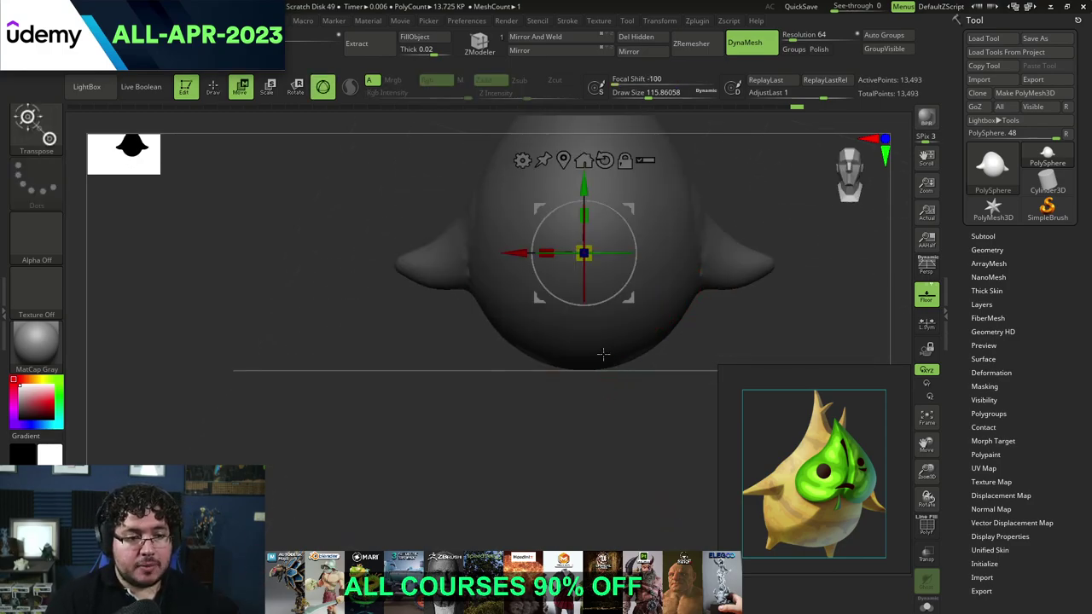
drag(585, 181, 585, 227)
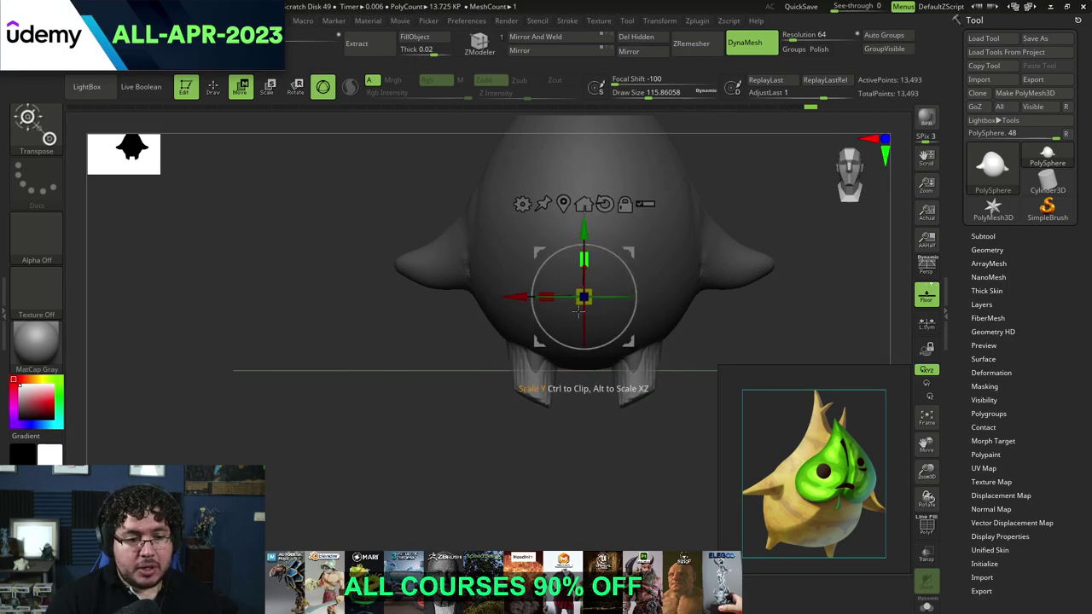
key(q)
ctrl+right_drag(727, 350, 726, 316)
right_drag(726, 316, 758, 318)
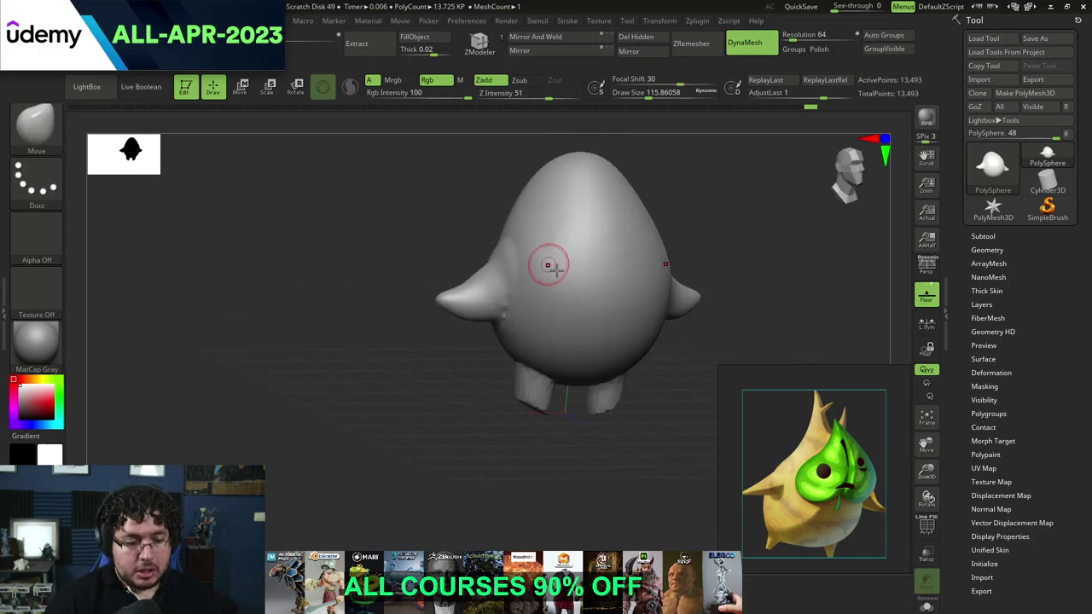
Step: Taper the upper body toward the top of the head with the Move brush, enlarging the draw size to about 386
key(b)
key(space)
key(space)
mouse_move(572, 235)
mouse_down()
mouse_move(583, 235)
mouse_move(539, 212)
mouse_move(553, 191)
mouse_up()
key(space)
drag(503, 257, 496, 258)
right_drag(655, 147, 742, 138)
drag(486, 191, 511, 203)
mouse_move(639, 189)
right_down()
mouse_move(563, 191)
mouse_move(555, 210)
right_up()
key(space)
drag(555, 209, 548, 210)
ctrl+right_drag(685, 161, 679, 197)
key(space)
drag(656, 244, 646, 245)
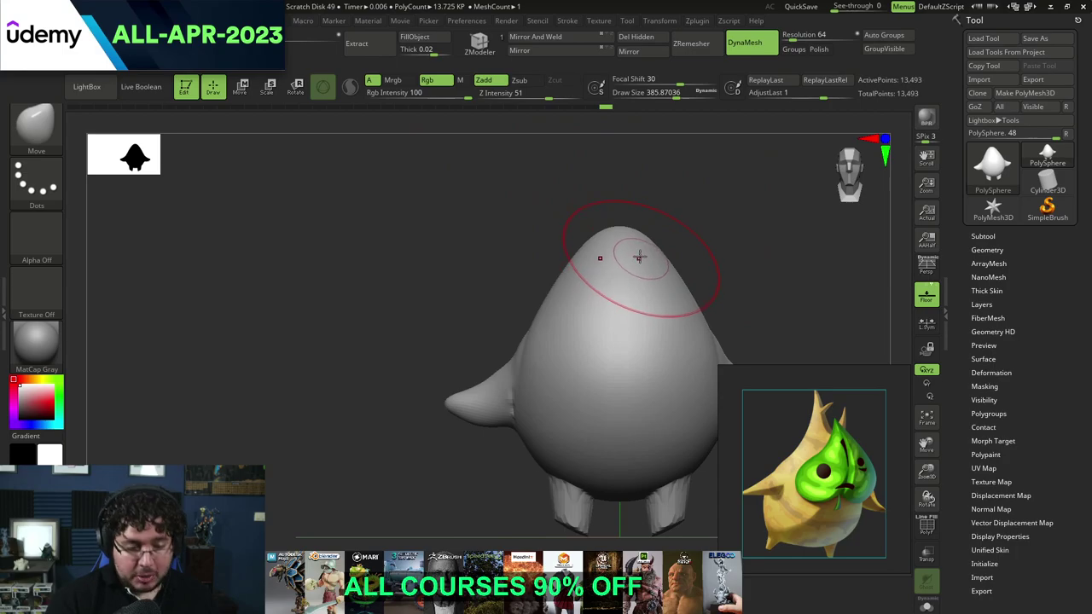
Step: Try to pull a single horn up from one side of the head with the Move brush at draw size about 212
key(space)
click(639, 246)
key(space)
drag(621, 216, 583, 229)
key(space)
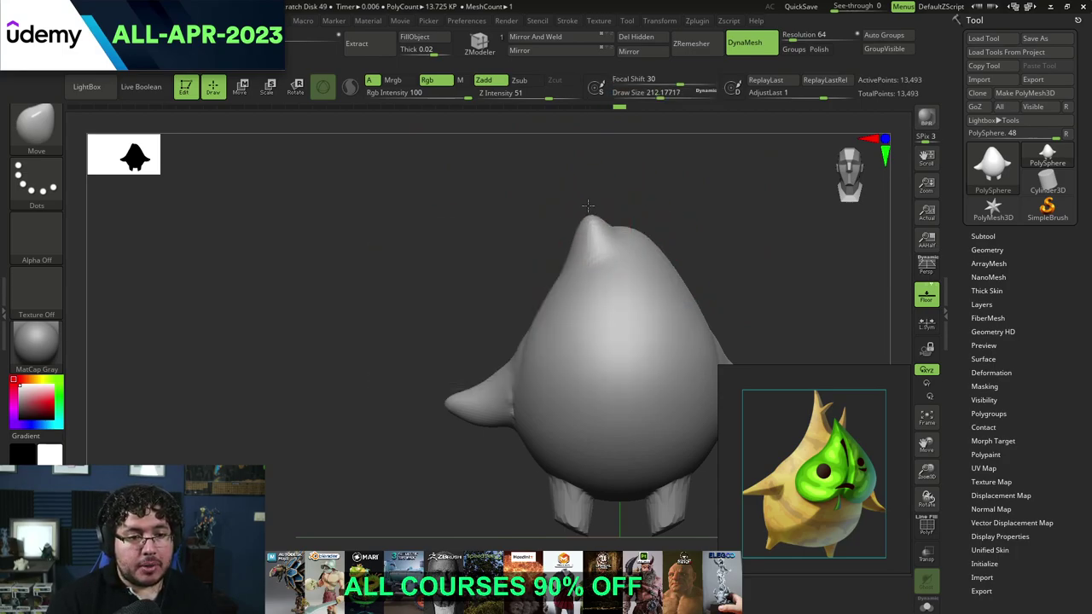
mouse_move(512, 181)
mouse_down()
mouse_move(548, 190)
mouse_move(594, 164)
mouse_up()
mouse_move(595, 174)
mouse_down()
mouse_move(645, 188)
mouse_move(597, 189)
mouse_up()
key(ctrl+z)
key(ctrl+z)
Step: Pull a tall horn up from one side of the head with the Move brush at draw size about 280
key(space)
drag(585, 189, 614, 176)
key(f)
key(space)
drag(575, 219, 532, 301)
key(f)
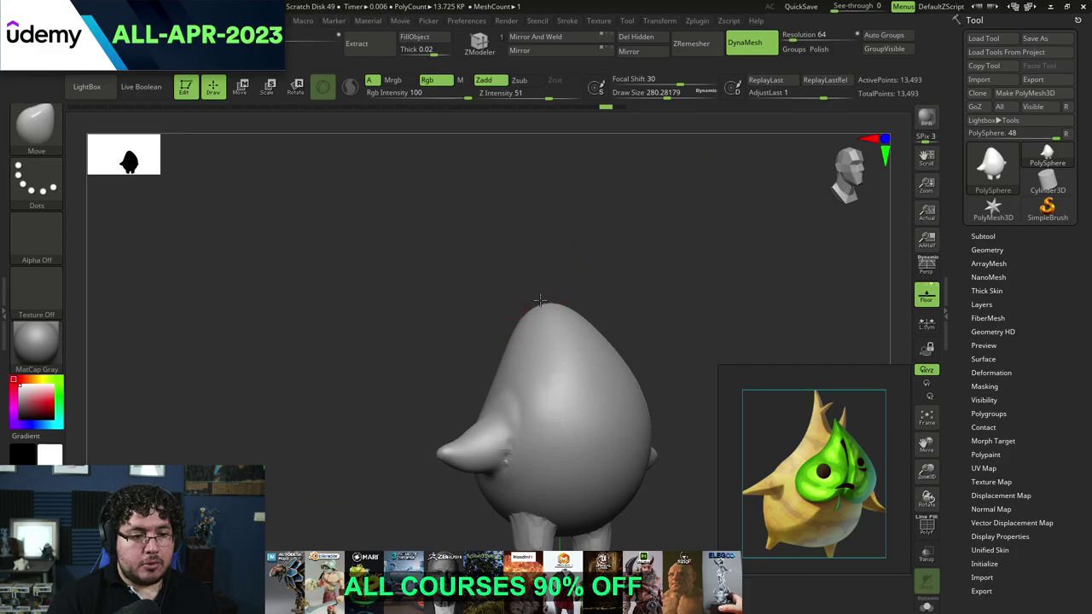
drag(496, 239, 495, 236)
drag(517, 243, 549, 255)
drag(517, 314, 526, 322)
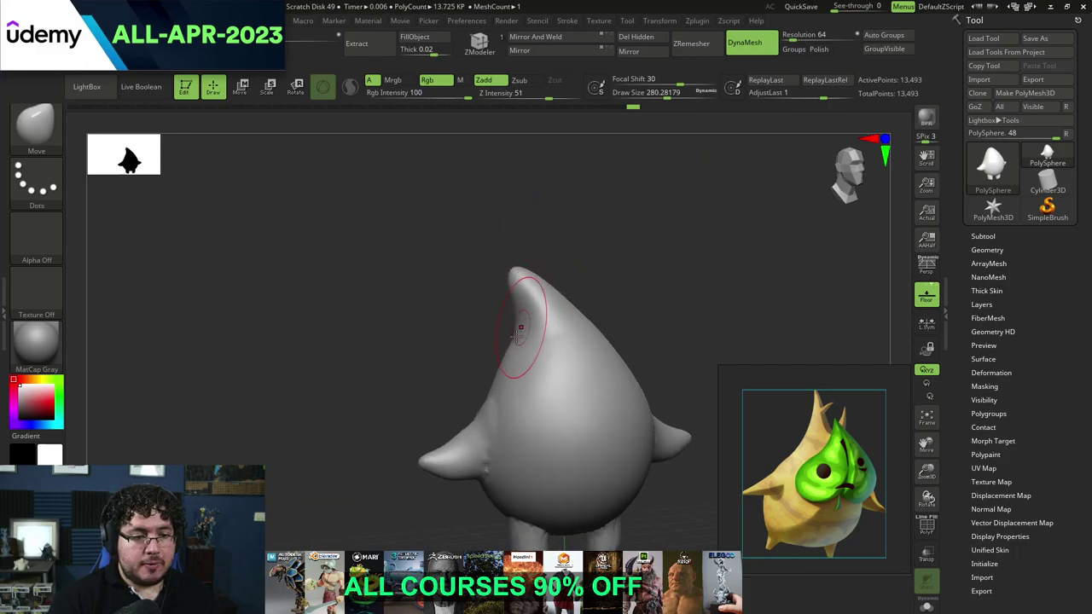
Step: Pull up a shorter second horn at draw size about 228, deepen the dip between the horns and lengthen the taller one
key(space)
drag(573, 288, 569, 288)
drag(616, 270, 645, 271)
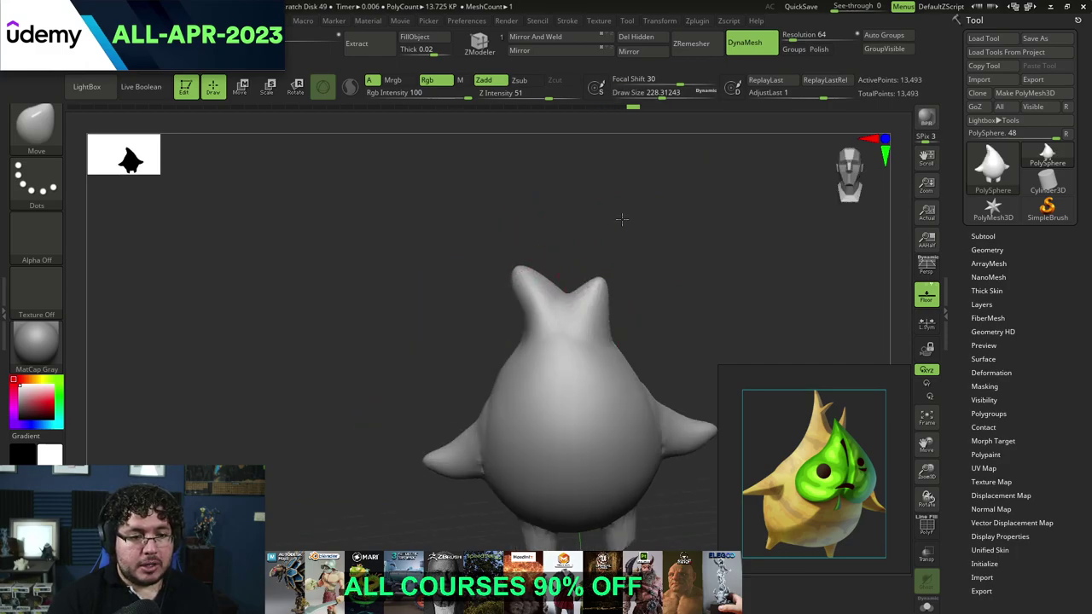
mouse_move(576, 292)
mouse_down()
mouse_move(581, 309)
mouse_move(612, 302)
mouse_move(601, 307)
mouse_move(601, 293)
mouse_move(570, 313)
mouse_up()
mouse_move(638, 322)
shift+mouse_down()
mouse_move(603, 335)
mouse_move(615, 336)
shift+mouse_up()
key(space)
mouse_move(586, 260)
mouse_down()
mouse_move(556, 249)
mouse_move(551, 227)
mouse_up()
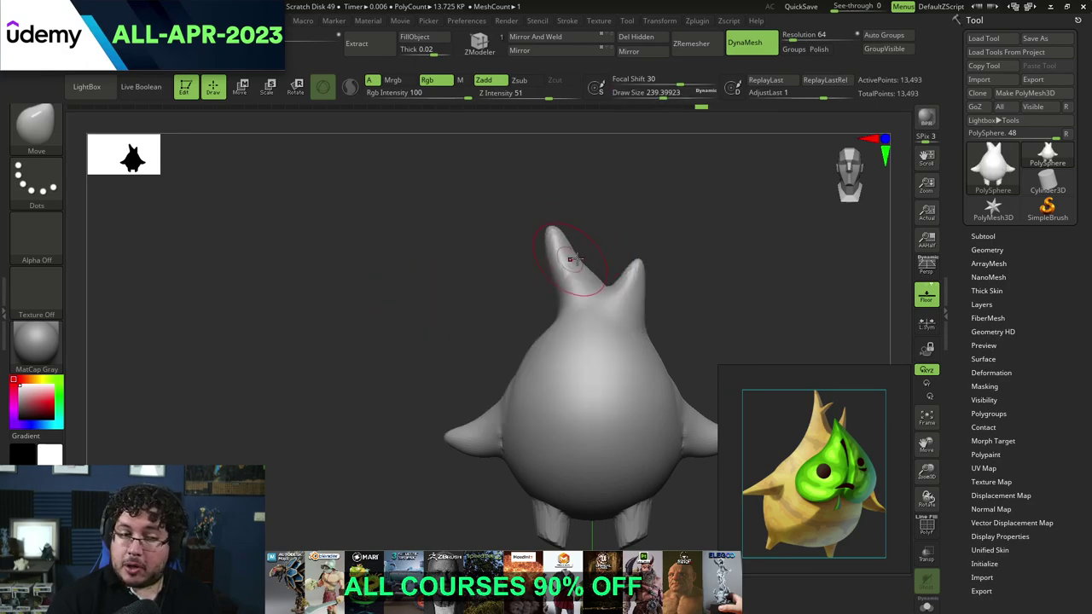
Step: Try to pull a side branch out of the taller horn with the Move brush at draw size about 140
key(space)
drag(578, 261, 589, 246)
key(space)
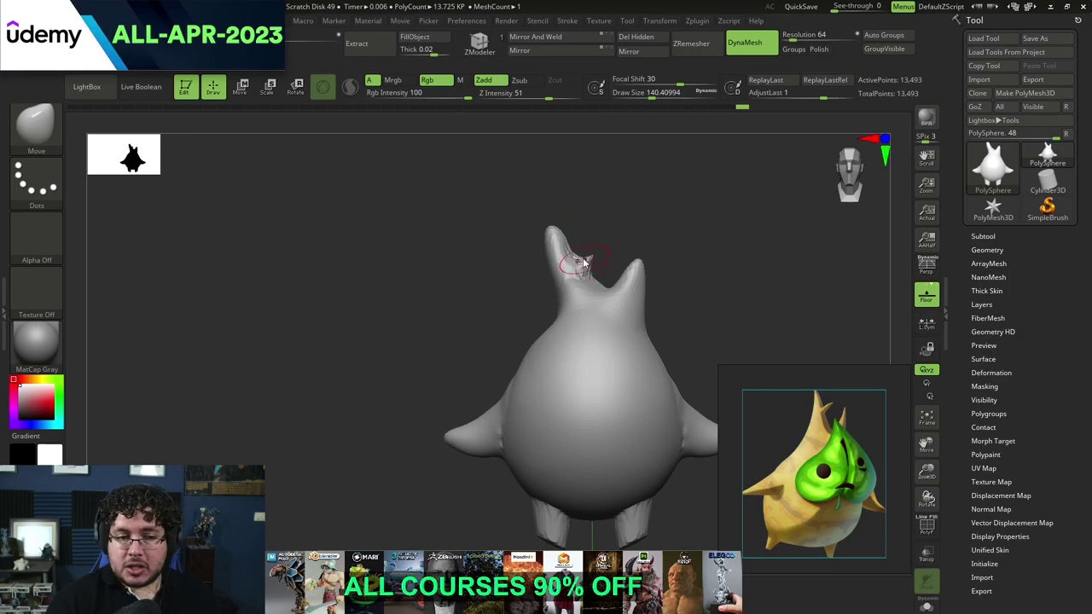
key(ctrl+z)
Step: Pull a small side branch from the taller horn's inner edge at draw size about 149 and re-DynaMesh the model
key(space)
drag(581, 258, 595, 243)
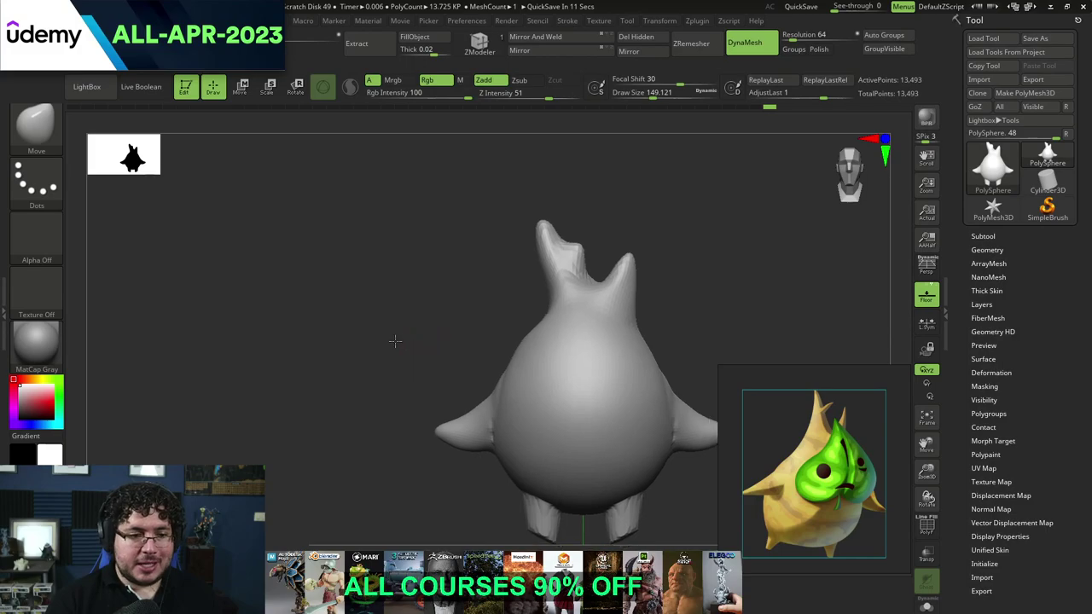
drag(395, 341, 449, 299)
ctrl+drag(676, 194, 583, 240)
Step: Build up the side branch of the taller horn with ClayBuildup at draw size about 101 and update the DynaMesh
key(b)
key(c)
key(b)
key(space)
key(space)
drag(506, 224, 493, 242)
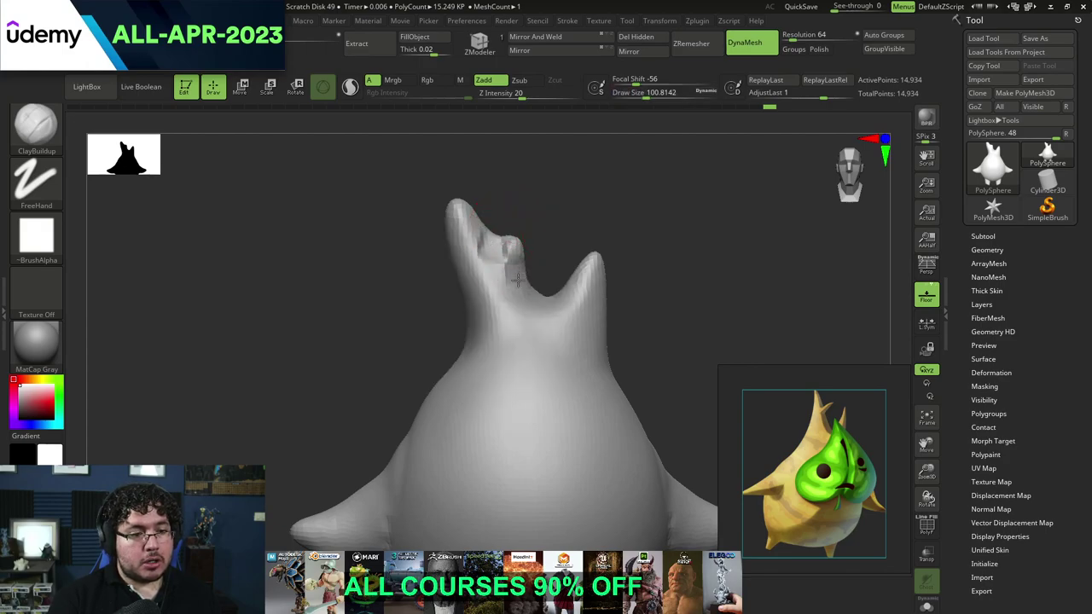
right_drag(518, 285, 504, 260)
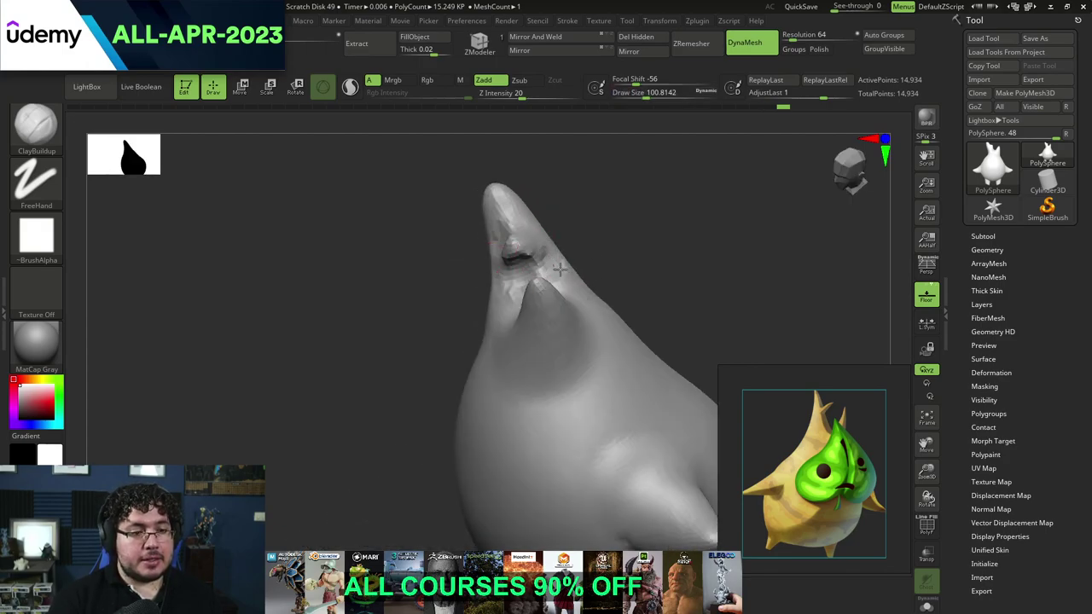
drag(542, 249, 547, 245)
right_drag(563, 223, 626, 176)
ctrl+drag(626, 175, 638, 201)
Step: Stretch the side branch and the taller horn's tip into slimmer points with the Move brush
right_drag(629, 189, 607, 197)
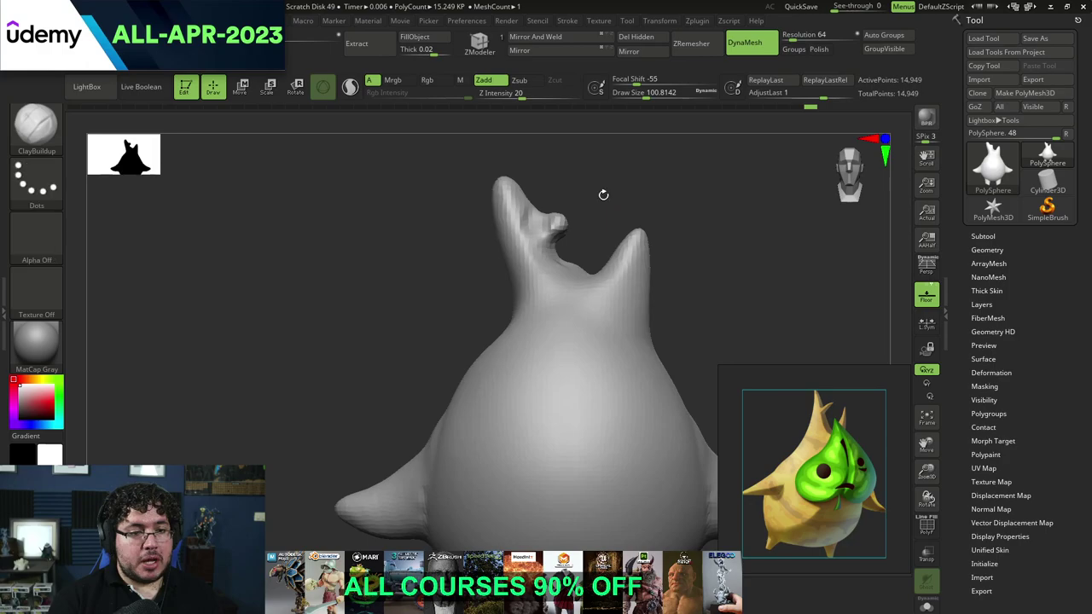
key(b)
key(m)
key(v)
key(space)
mouse_move(572, 220)
mouse_down()
mouse_move(559, 220)
mouse_move(570, 211)
mouse_move(554, 242)
mouse_up()
mouse_move(604, 194)
right_down()
mouse_move(585, 195)
mouse_move(616, 191)
right_up()
drag(505, 185, 505, 194)
key(space)
drag(487, 202, 494, 209)
mouse_move(460, 294)
right_down()
mouse_move(501, 280)
mouse_move(484, 260)
right_up()
Step: Refine the horn curves from several angles, smooth their bases and enlarge the Move brush draw size to about 422
key(space)
drag(483, 258, 480, 261)
key(space)
drag(478, 270, 497, 223)
key(space)
click(489, 239)
key(f)
right_drag(640, 247, 588, 264)
shift+drag(543, 336, 566, 260)
shift+right_drag(641, 259, 580, 273)
key(space)
drag(597, 279, 614, 279)
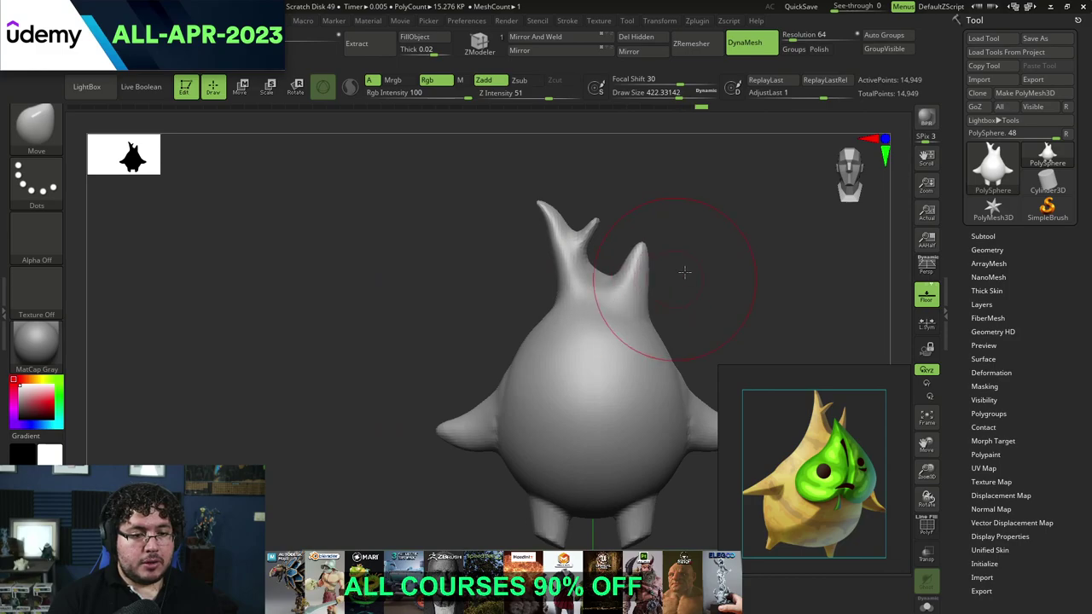
Step: Reduce the Move brush draw size to about 167 for the legs, undo the one-sided stroke and turn on X symmetry
alt+right_drag(680, 289, 667, 213)
right_drag(667, 214, 661, 216)
right_drag(470, 460, 460, 334)
key(space)
key(space)
drag(574, 322, 556, 319)
key(space)
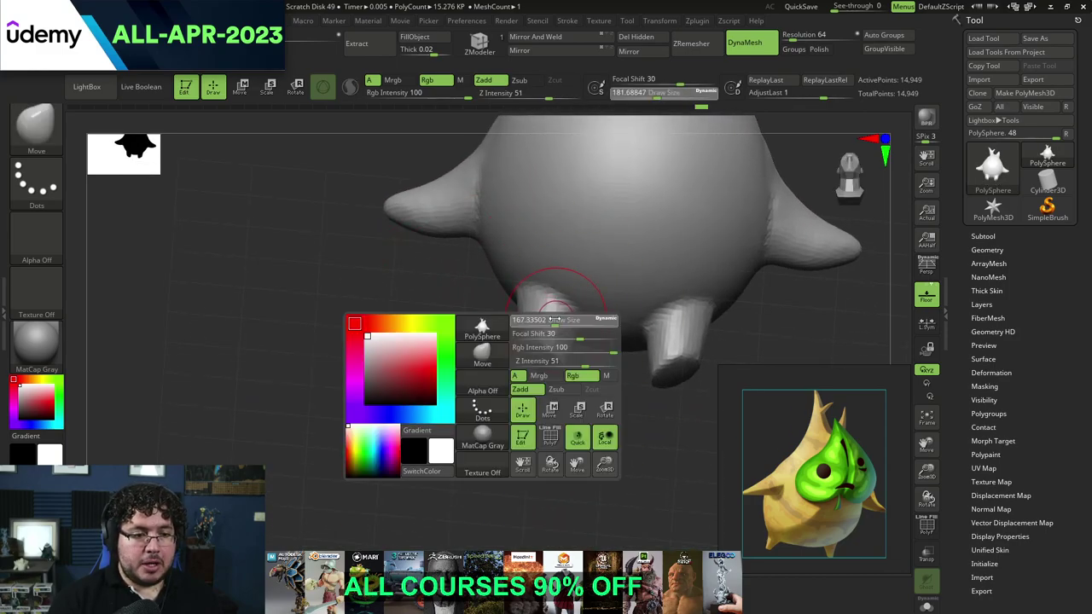
shift+right_drag(554, 375, 558, 415)
key(b)
key(Escape)
key(space)
drag(567, 331, 557, 353)
key(ctrl+z)
key(x)
Step: Reshape both legs symmetrically into short tapered feet with the Move brush and smooth them
mouse_move(562, 375)
right_down()
mouse_move(607, 374)
mouse_move(563, 375)
right_up()
drag(516, 348, 523, 348)
mouse_move(585, 372)
mouse_down()
mouse_move(542, 372)
mouse_move(563, 345)
mouse_up()
drag(572, 370, 568, 375)
drag(537, 361, 542, 325)
mouse_move(548, 371)
mouse_down()
mouse_move(580, 362)
mouse_move(560, 347)
mouse_move(534, 358)
mouse_move(543, 300)
mouse_up()
key(shift)
drag(593, 368, 550, 374)
mouse_move(590, 322)
shift+mouse_down()
mouse_move(596, 334)
mouse_move(602, 318)
mouse_move(560, 329)
mouse_move(561, 343)
shift+mouse_up()
Step: Add volume to the legs and feet with the ClayBuildup brush and raise its draw size to about 212
key(b)
key(c)
key(b)
key(s)
mouse_move(572, 416)
mouse_down()
mouse_move(559, 355)
mouse_move(579, 336)
mouse_move(590, 340)
mouse_move(588, 371)
mouse_up()
mouse_move(545, 438)
mouse_down()
mouse_move(541, 464)
mouse_move(517, 458)
mouse_move(555, 402)
mouse_up()
mouse_move(663, 290)
mouse_down()
mouse_move(675, 244)
mouse_move(704, 226)
mouse_move(698, 252)
mouse_move(682, 250)
mouse_up()
key(space)
drag(682, 246, 731, 231)
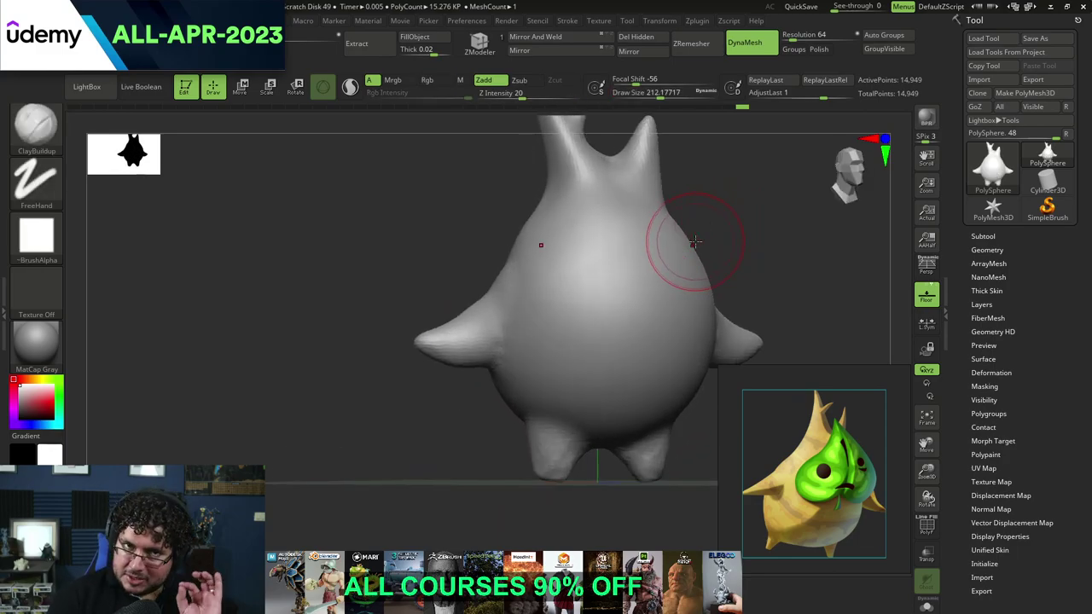
mouse_move(742, 230)
alt+mouse_down()
mouse_move(720, 252)
mouse_move(709, 246)
mouse_move(732, 276)
alt+mouse_up()
Step: Adjust the shorter horn with the Move brush at draw size about 223
key(b)
key(m)
key(v)
key(space)
drag(630, 231, 635, 232)
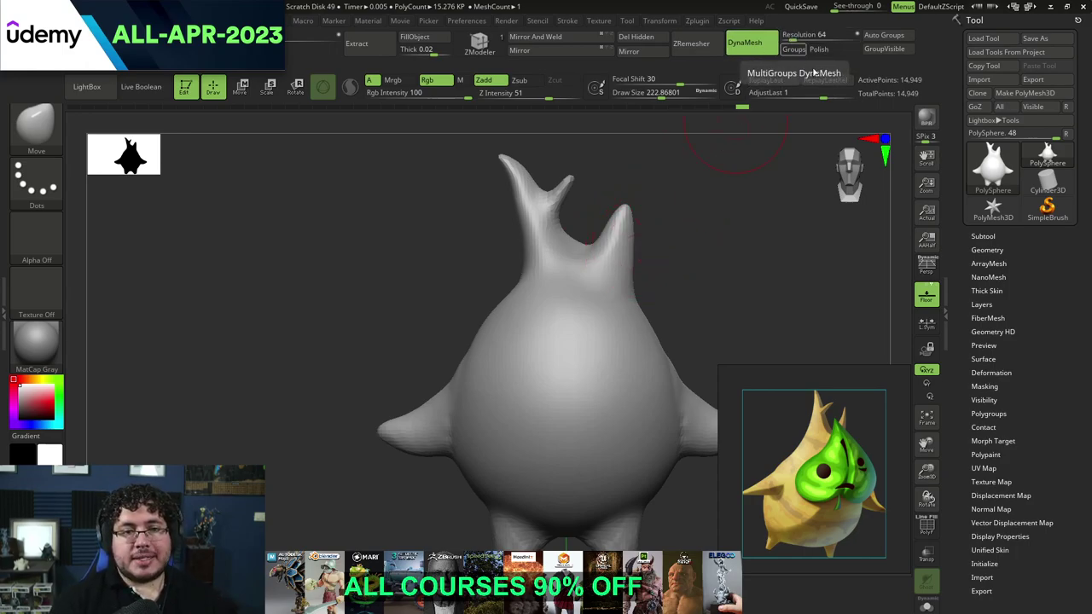
Step: Raise the DynaMesh resolution to 160 and remesh the model
click(995, 250)
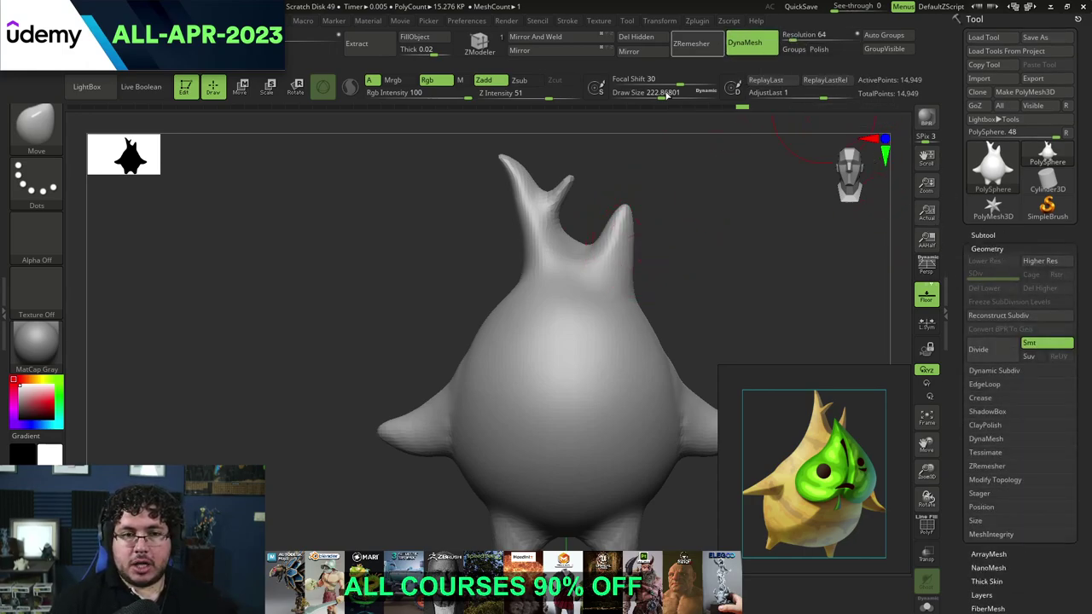
drag(1079, 324, 1076, 256)
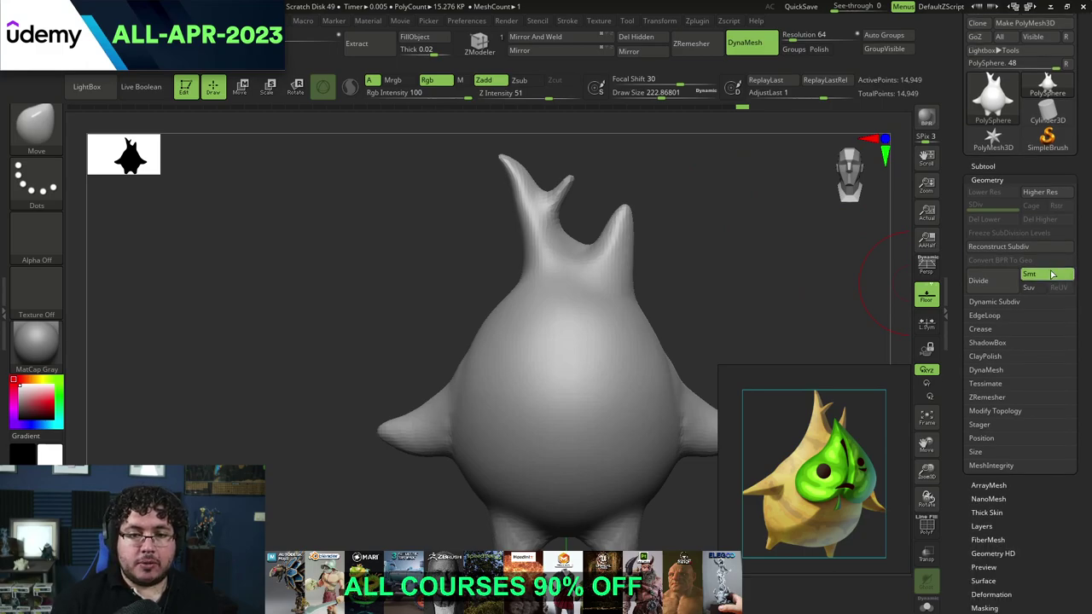
click(990, 398)
click(985, 370)
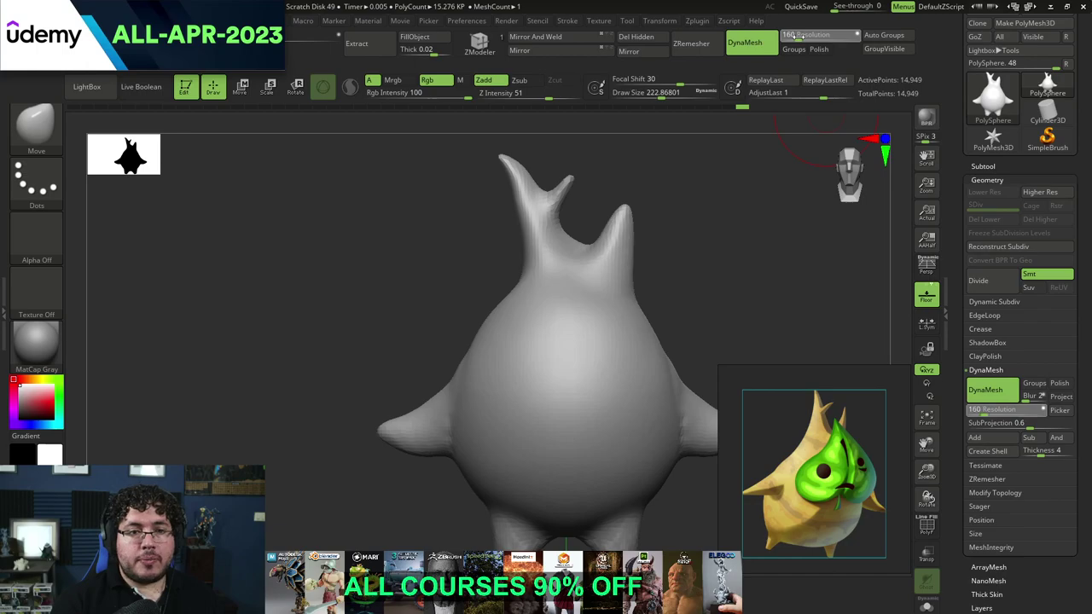
ctrl+drag(711, 270, 714, 307)
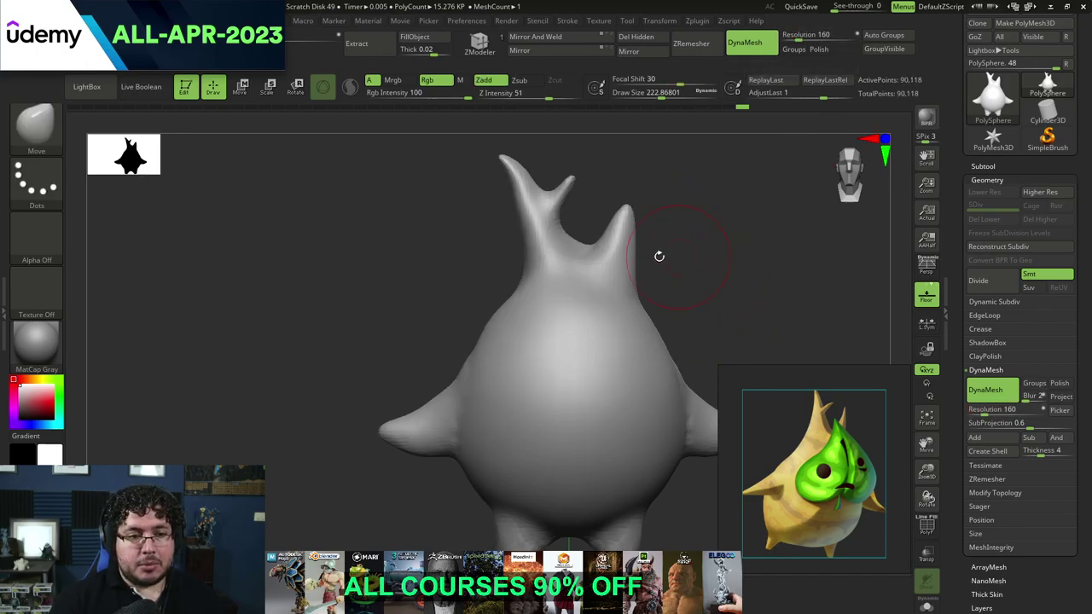
Step: Slim and reshape the shorter horn with the Move brush and smooth its surface
drag(669, 195, 641, 176)
key(space)
mouse_move(634, 222)
mouse_down()
mouse_move(600, 242)
mouse_move(615, 238)
mouse_up()
key(space)
mouse_move(607, 232)
shift+mouse_down()
mouse_move(651, 222)
mouse_move(612, 238)
mouse_move(611, 217)
mouse_move(642, 245)
mouse_move(631, 271)
mouse_move(627, 225)
shift+mouse_up()
key(space)
key(space)
key(space)
key(space)
key(space)
mouse_move(652, 272)
mouse_down()
mouse_move(631, 279)
mouse_move(611, 246)
mouse_move(633, 258)
mouse_up()
Step: Build up clay strokes from the shorter horn's base down onto the body with ClayBuildup at draw size about 120
key(b)
key(c)
key(b)
key(space)
mouse_move(670, 248)
mouse_down()
mouse_move(646, 279)
mouse_move(654, 331)
mouse_up()
mouse_move(596, 290)
right_down()
mouse_move(635, 284)
mouse_move(668, 301)
right_up()
key(space)
drag(684, 254, 692, 253)
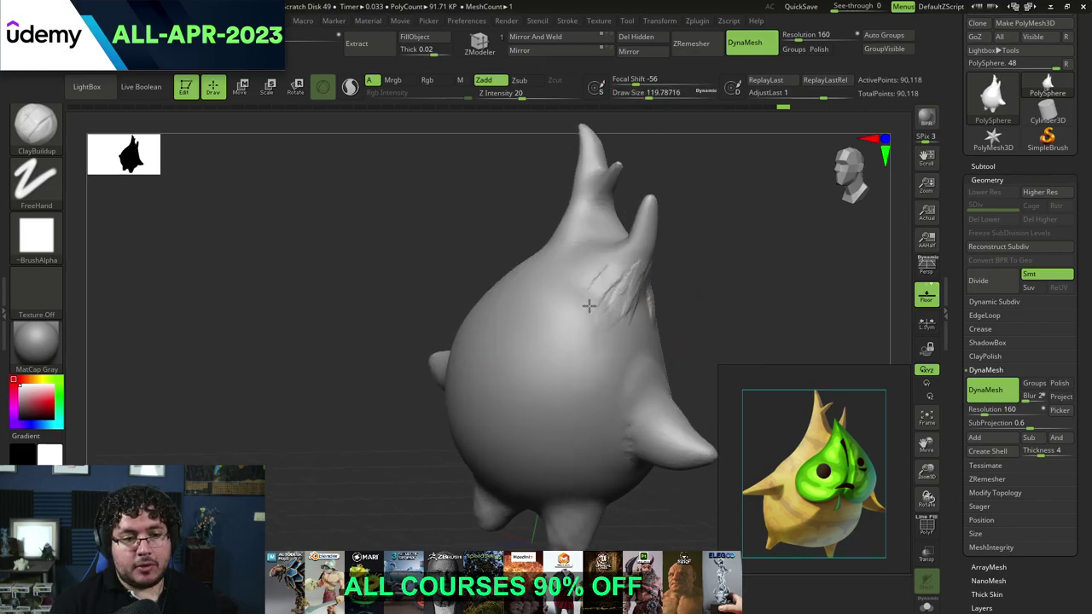
shift+right_drag(674, 262, 678, 268)
drag(600, 285, 585, 271)
Step: Extend the ClayBuildup strokes around the shorter horn's base and across the head between the horns
right_drag(574, 219, 573, 255)
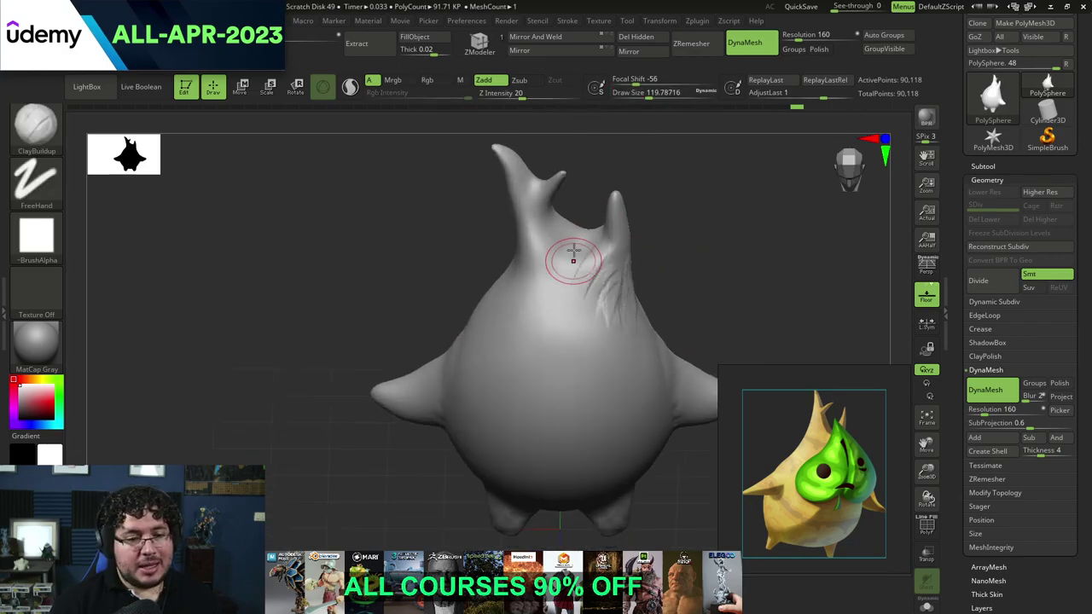
right_drag(702, 192, 690, 226)
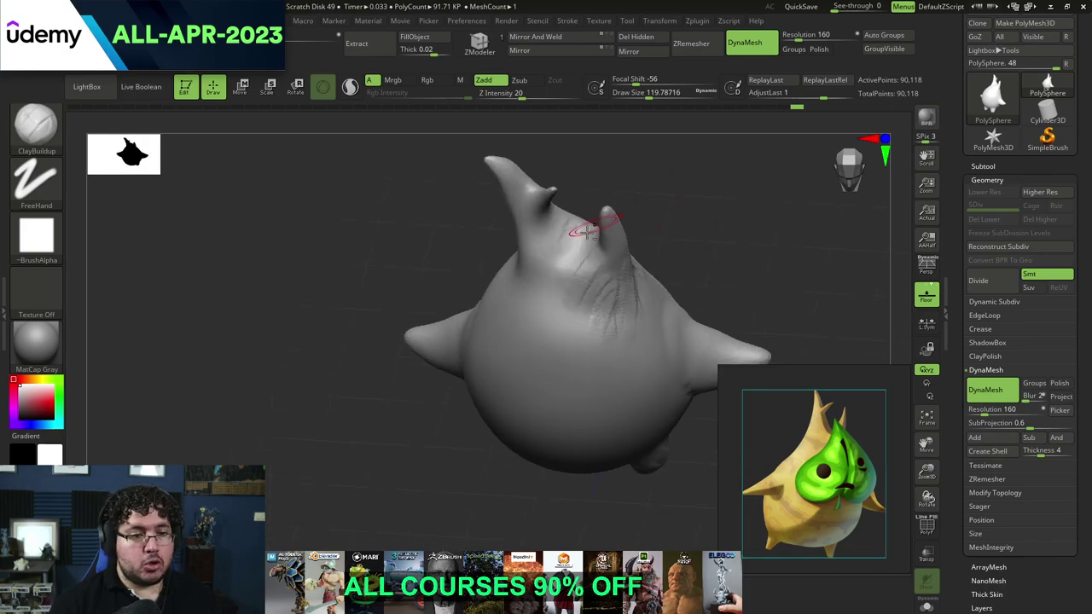
right_drag(627, 193, 590, 228)
drag(606, 222, 640, 208)
right_drag(642, 202, 716, 191)
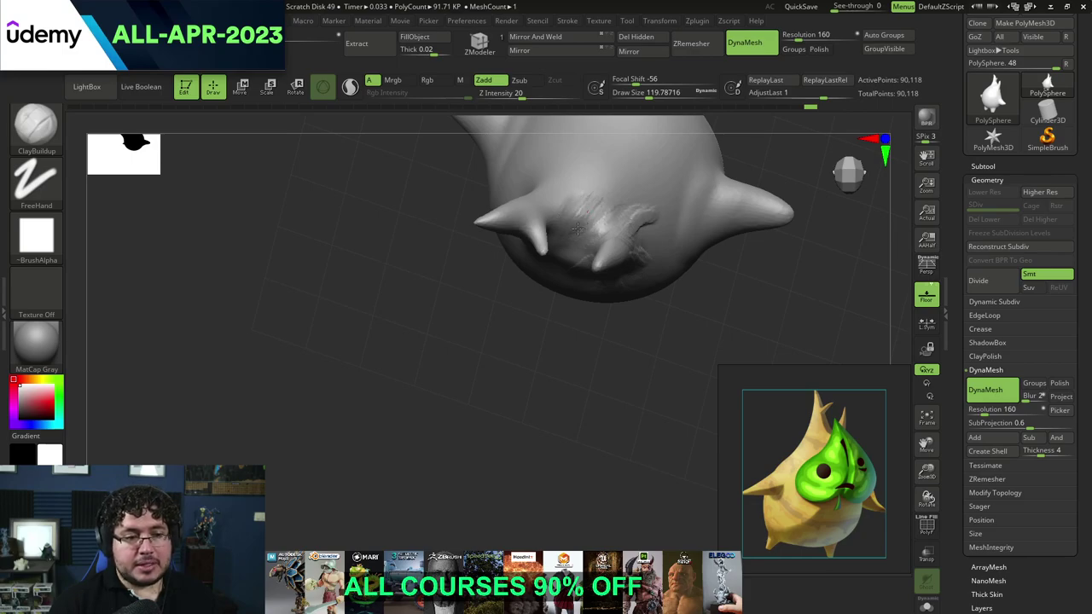
mouse_move(610, 198)
mouse_down()
mouse_move(592, 196)
mouse_move(560, 228)
mouse_up()
shift+right_drag(607, 346, 614, 224)
drag(604, 255, 578, 224)
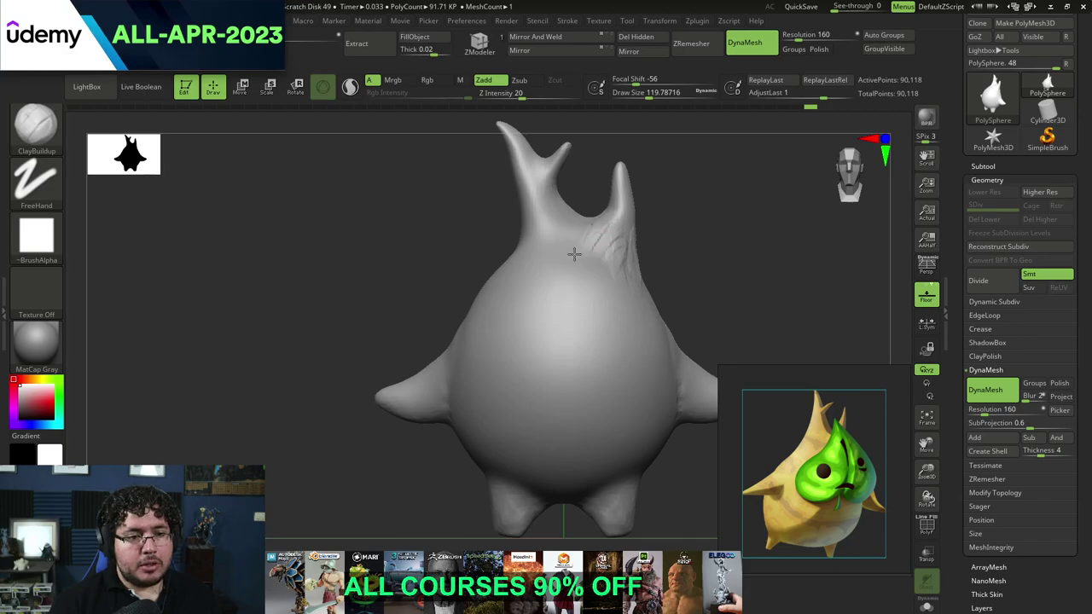
Step: Add ClayBuildup strokes across the head around the horn bases at draw size about 172 and smooth them front and back
mouse_move(511, 231)
mouse_down()
mouse_move(533, 237)
mouse_move(516, 261)
mouse_up()
key(space)
drag(517, 206, 503, 247)
drag(423, 245, 509, 246)
shift+drag(578, 240, 605, 250)
drag(678, 227, 637, 232)
shift+drag(631, 242, 633, 255)
shift+right_drag(629, 251, 658, 231)
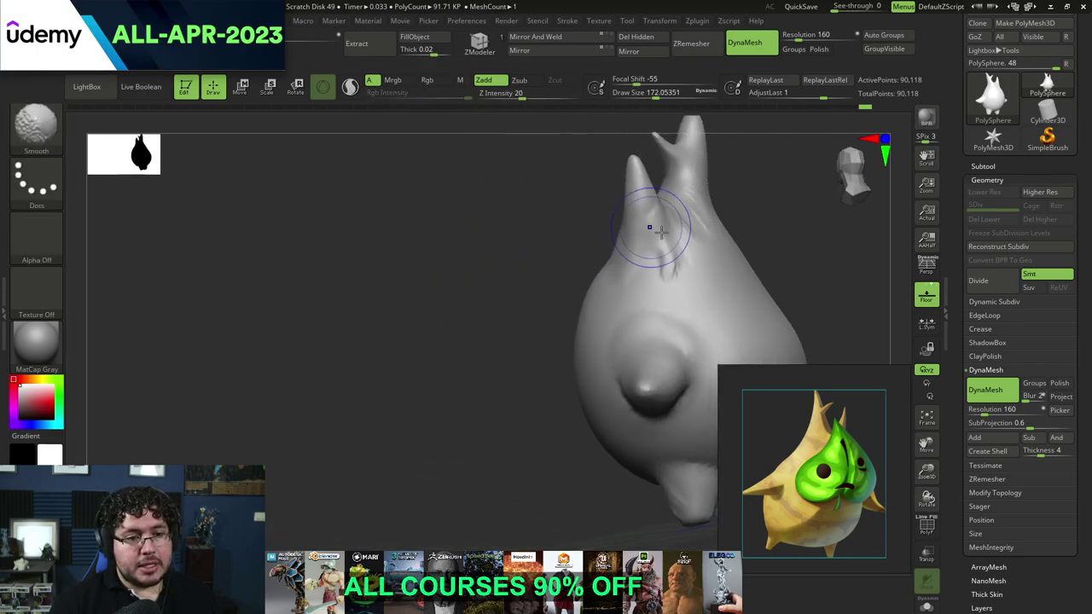
shift+drag(760, 183, 702, 192)
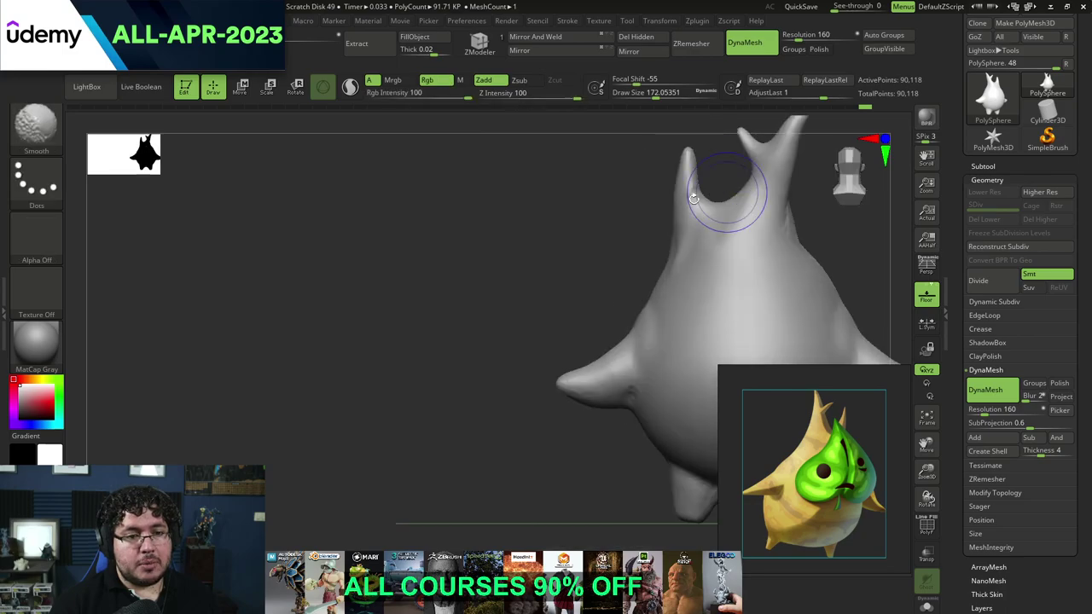
alt+drag(636, 219, 605, 250)
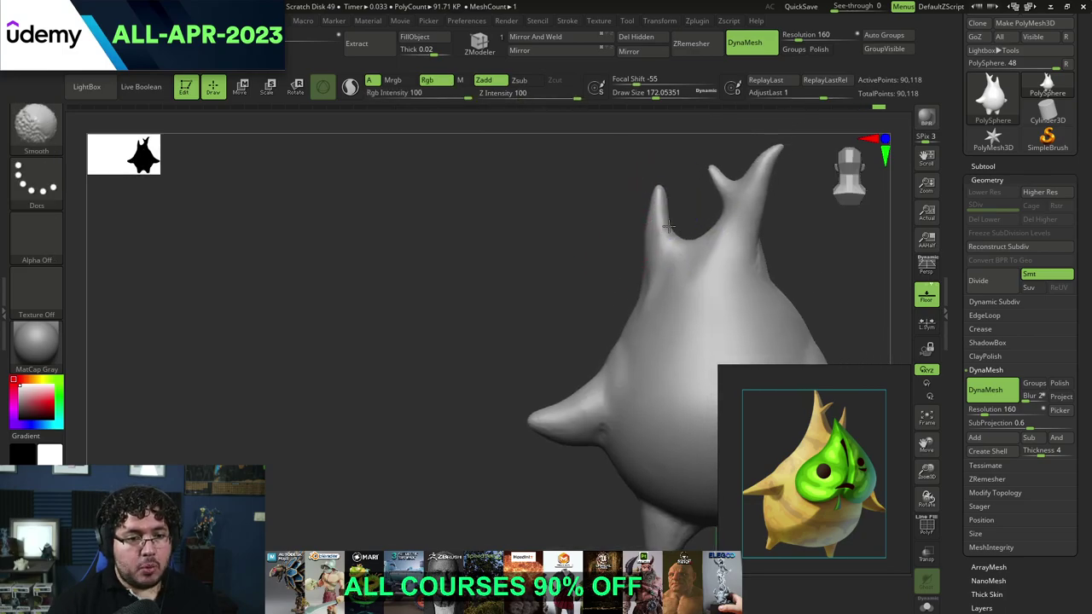
Step: Adjust the horns and upper head silhouette with the Move brush at draw size about 172 and smooth the body lightly
key(b)
key(m)
key(v)
drag(659, 227, 650, 226)
drag(594, 267, 674, 271)
alt+drag(782, 214, 744, 145)
drag(717, 205, 758, 222)
shift+drag(670, 363, 700, 412)
mouse_move(734, 263)
mouse_down()
mouse_move(783, 277)
mouse_move(730, 250)
mouse_move(713, 255)
mouse_up()
Step: Reposition one arm with the Move brush at draw size about 293
key(b)
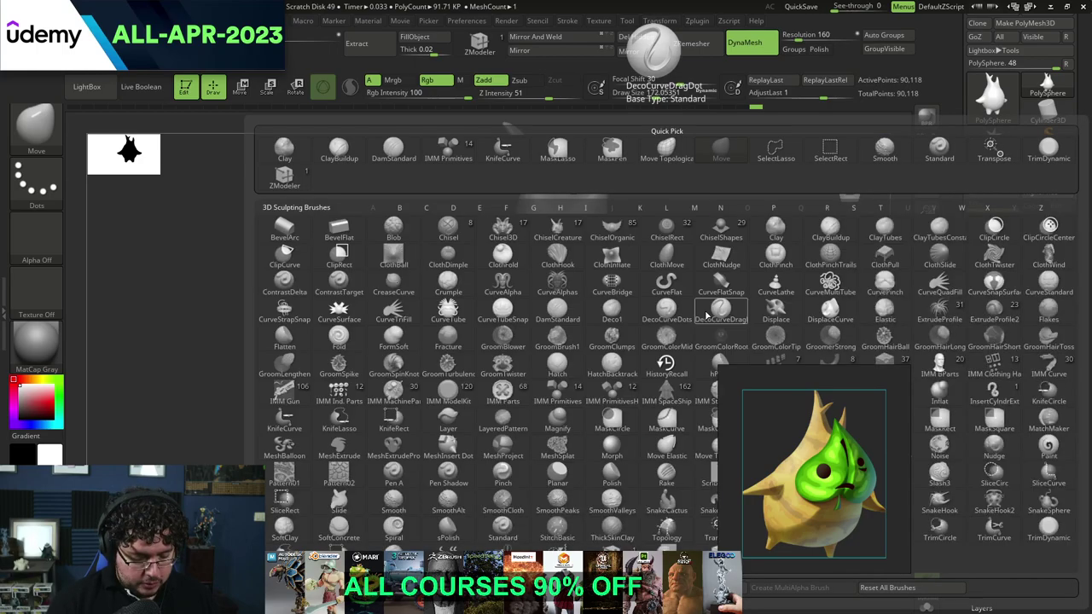
key(m)
key(v)
key(space)
click(716, 304)
key(space)
click(693, 330)
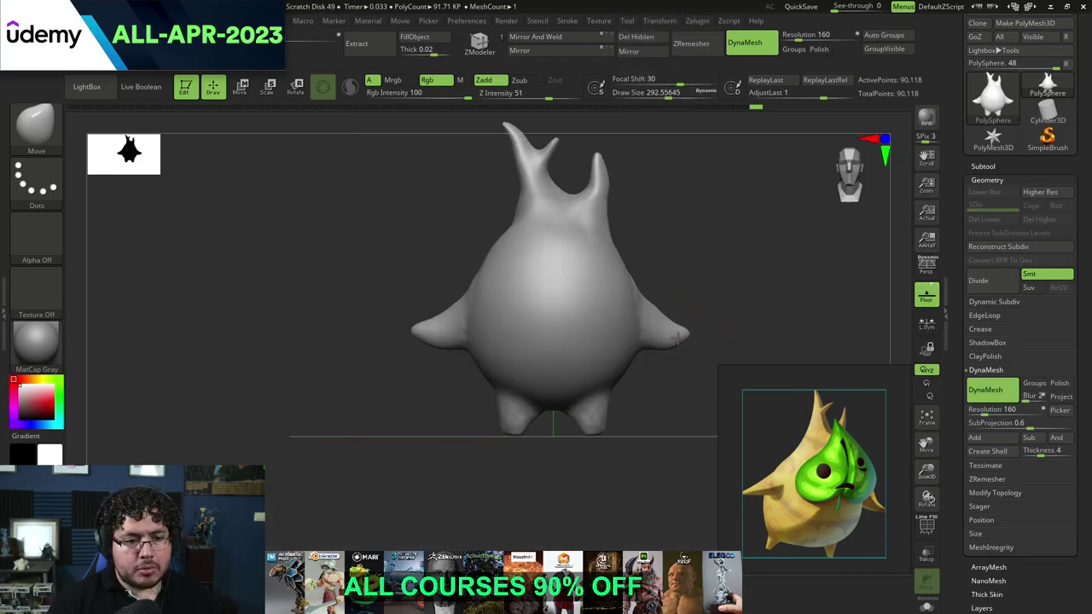
key(bracketright)
drag(425, 326, 437, 388)
mouse_move(418, 389)
alt+mouse_down()
mouse_move(410, 414)
mouse_move(380, 341)
alt+mouse_up()
alt+drag(374, 293, 290, 279)
Step: Flatten the arm's tip and sides with TrimDynamic, using draw sizes of about 197 and 140
key(b)
key(t)
key(d)
key(space)
mouse_move(701, 252)
mouse_down()
mouse_move(688, 251)
mouse_move(656, 307)
mouse_up()
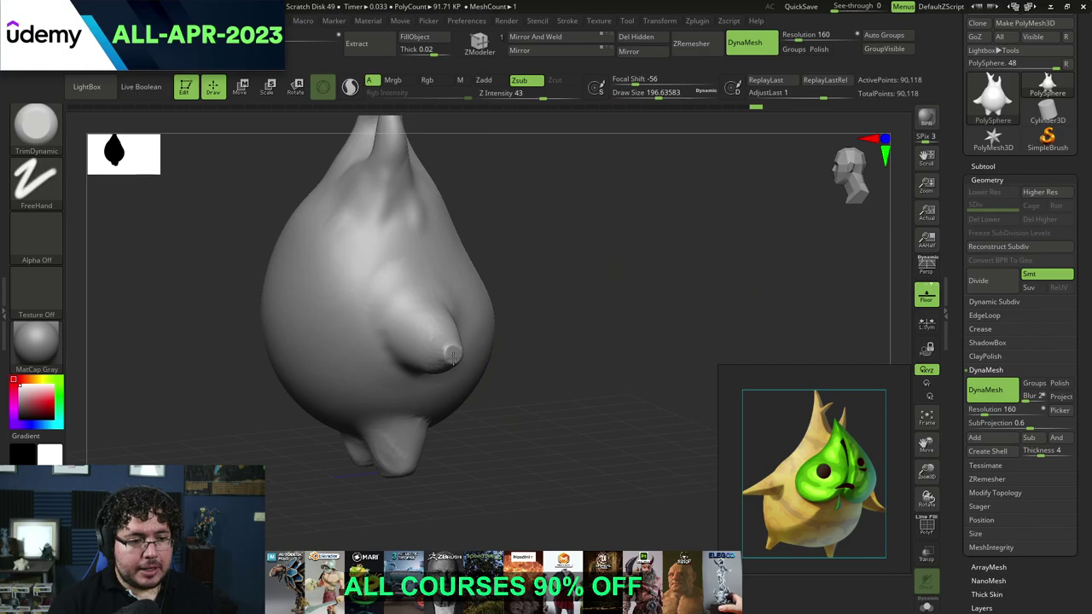
drag(449, 352, 446, 357)
drag(540, 298, 462, 339)
key(space)
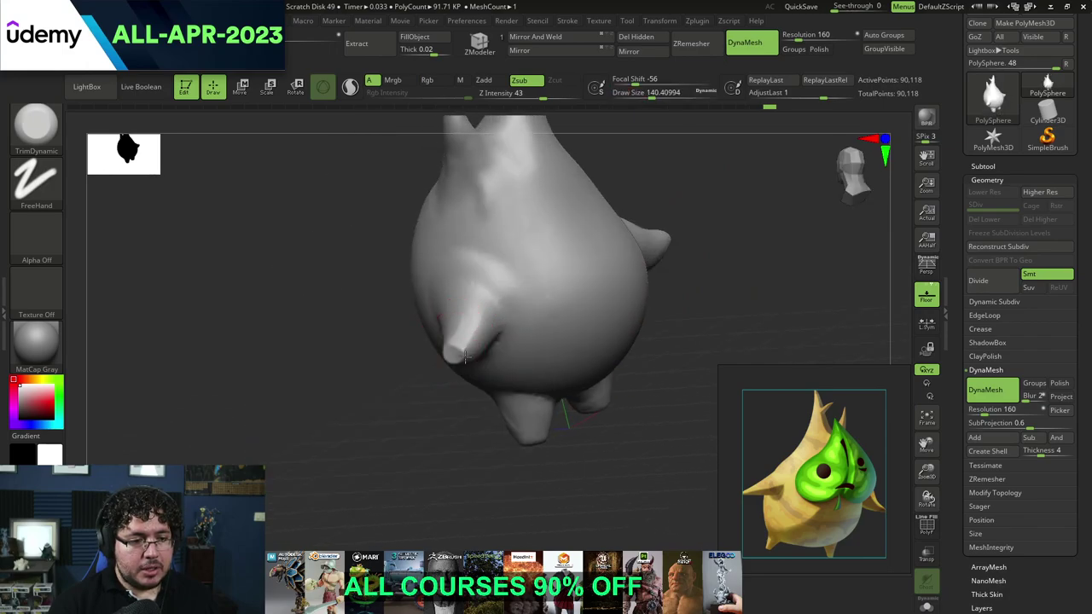
mouse_move(453, 385)
mouse_down()
mouse_move(458, 331)
mouse_move(444, 338)
mouse_move(445, 366)
mouse_up()
mouse_move(477, 394)
mouse_down()
mouse_move(524, 397)
mouse_move(508, 392)
mouse_move(514, 334)
mouse_move(568, 324)
mouse_up()
Step: Plane the surface around the shoulder and the shorter horn's base with TrimDynamic at draw size about 239
key(space)
mouse_move(504, 266)
mouse_down()
mouse_move(482, 261)
mouse_move(493, 272)
mouse_up()
key(space)
drag(520, 275, 473, 280)
right_drag(473, 280, 492, 232)
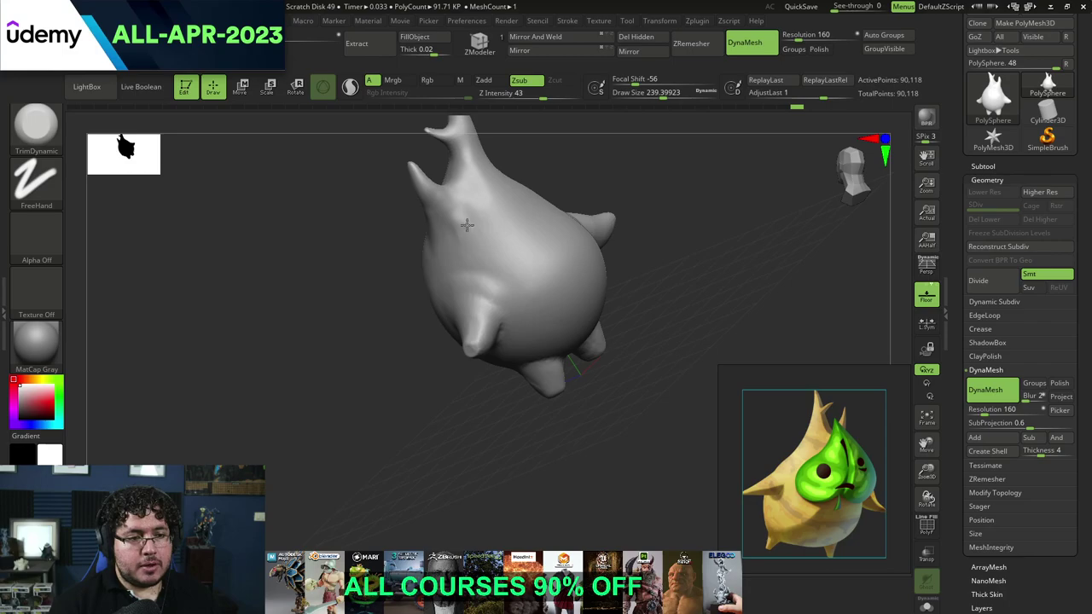
shift+right_drag(545, 275, 589, 301)
right_drag(502, 312, 549, 308)
Step: Plane broad facets across the creature's back and lower body with TrimDynamic at draw size about 331
key(space)
drag(499, 289, 512, 288)
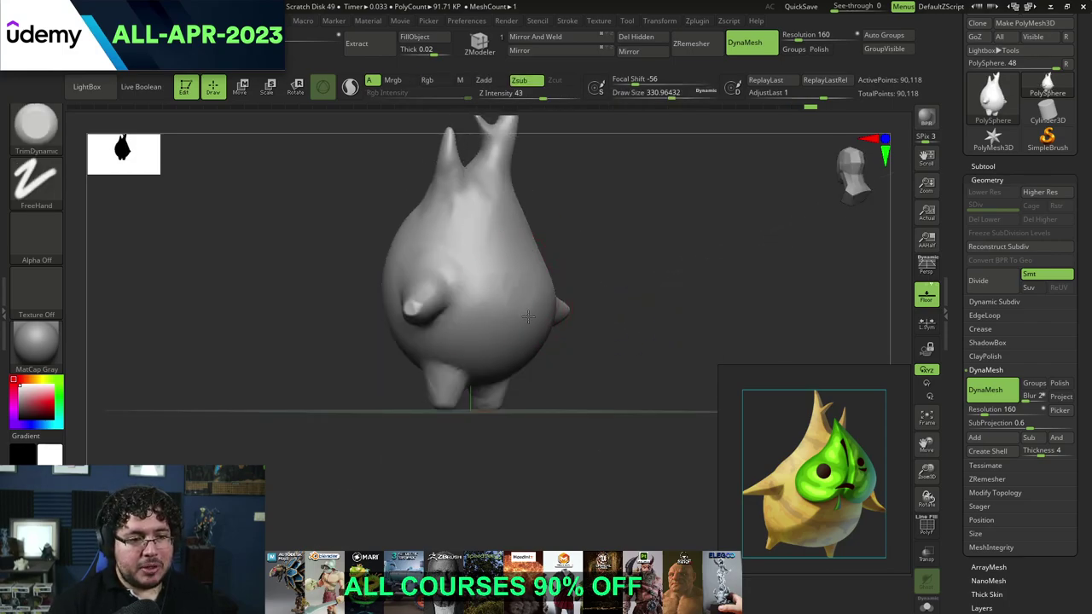
right_drag(526, 321, 543, 275)
mouse_move(515, 313)
mouse_down()
mouse_move(560, 312)
mouse_move(561, 290)
mouse_up()
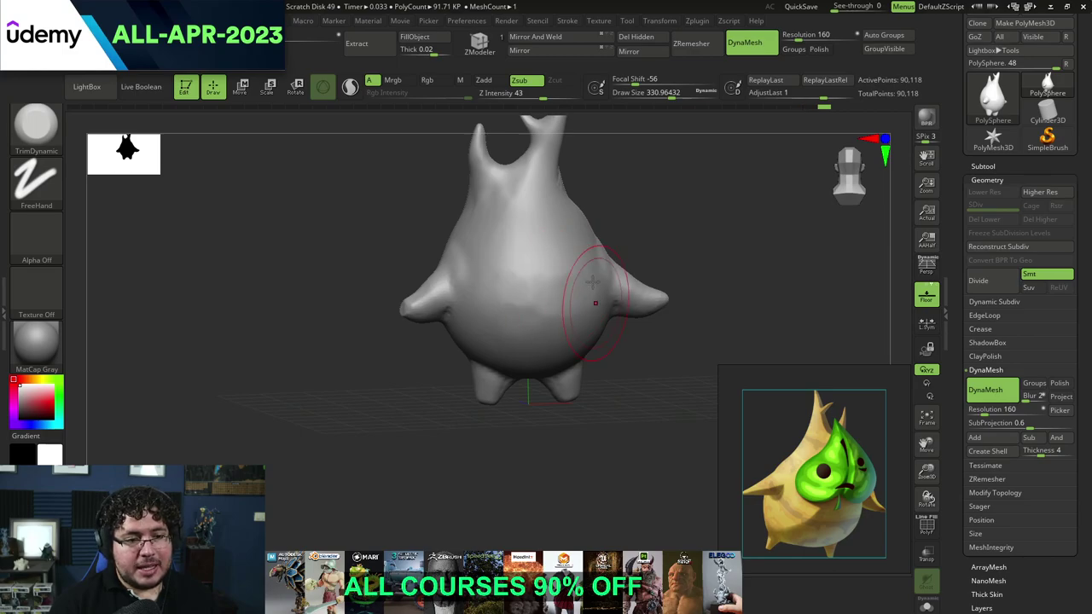
drag(567, 252, 559, 224)
right_drag(646, 217, 603, 196)
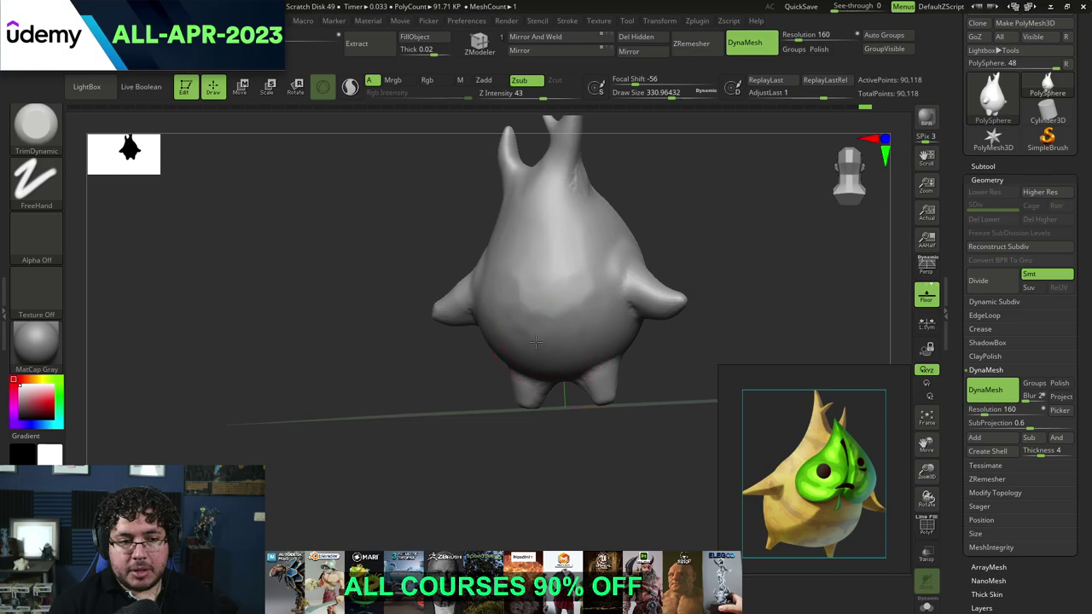
right_drag(552, 393, 597, 277)
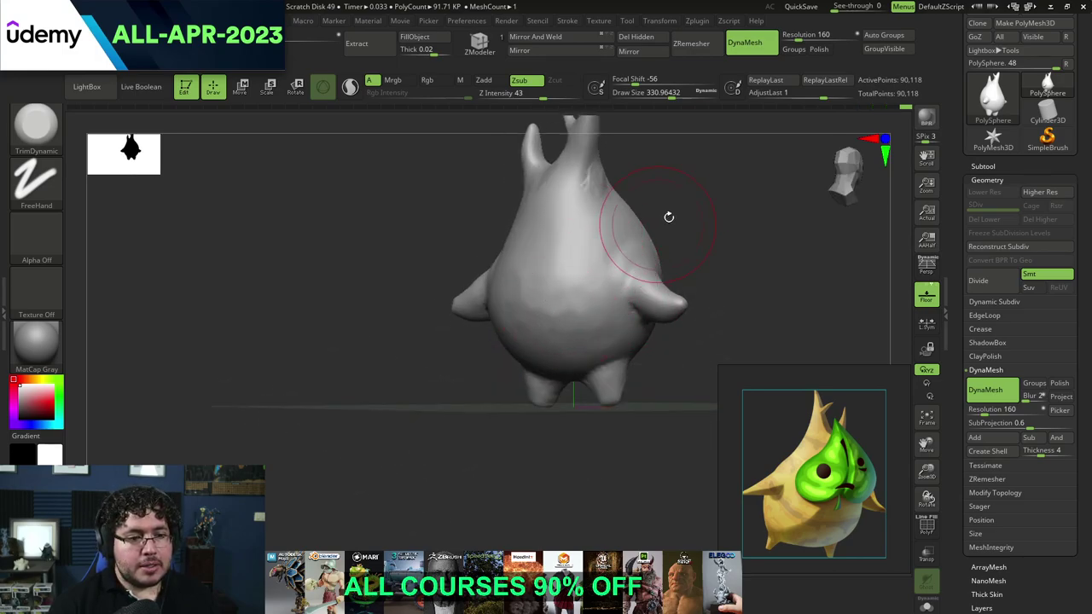
right_drag(665, 218, 589, 299)
right_drag(501, 303, 534, 353)
drag(418, 416, 524, 416)
drag(664, 252, 730, 232)
mouse_move(730, 232)
right_down()
mouse_move(688, 244)
mouse_move(657, 279)
mouse_move(653, 256)
right_up()
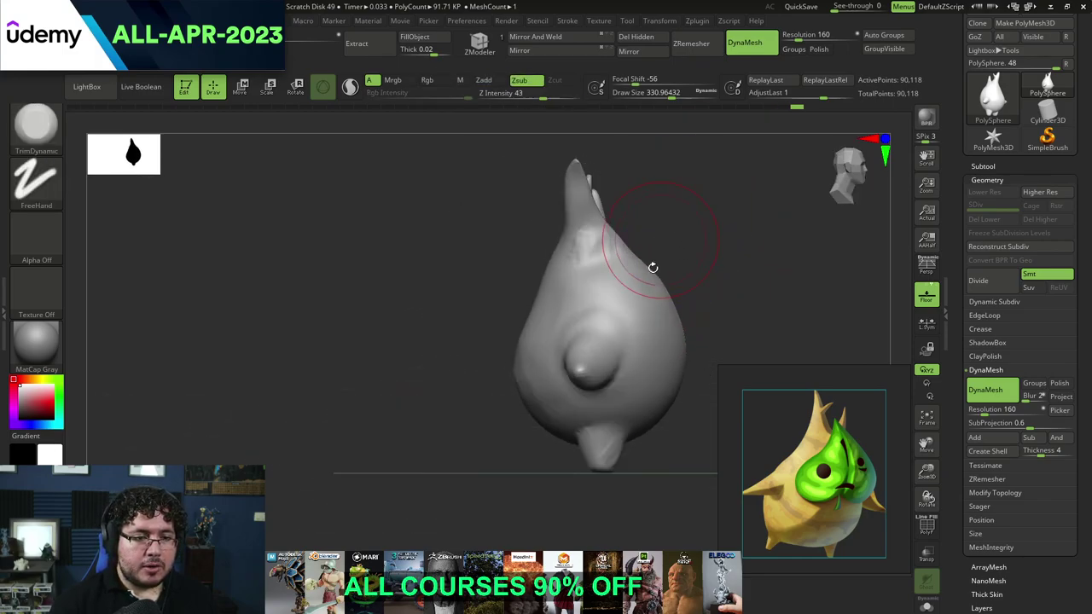
Step: Reshape the upper body's side profile with the Move brush at draw size about 460
key(b)
key(m)
key(v)
key(space)
mouse_move(659, 290)
mouse_down()
mouse_move(669, 290)
mouse_move(635, 256)
mouse_up()
key(space)
key(space)
key(space)
key(space)
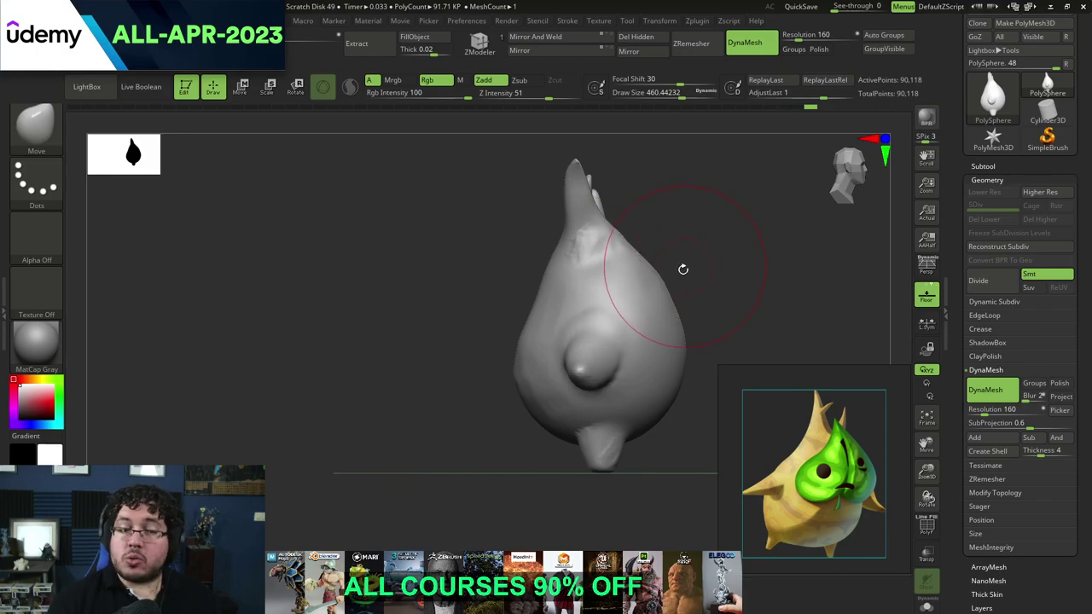
drag(704, 264, 770, 285)
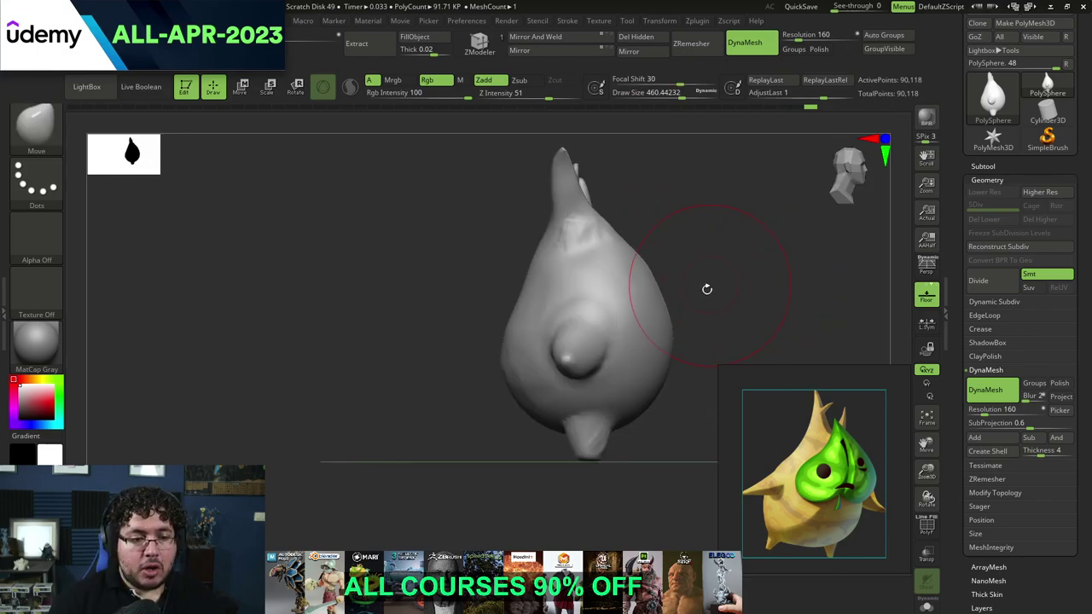
Step: Tilt and turn the whole model slightly with the transform gizmo, rotating it in the side view and about the Y and Z axes
key(e)
drag(622, 346, 633, 353)
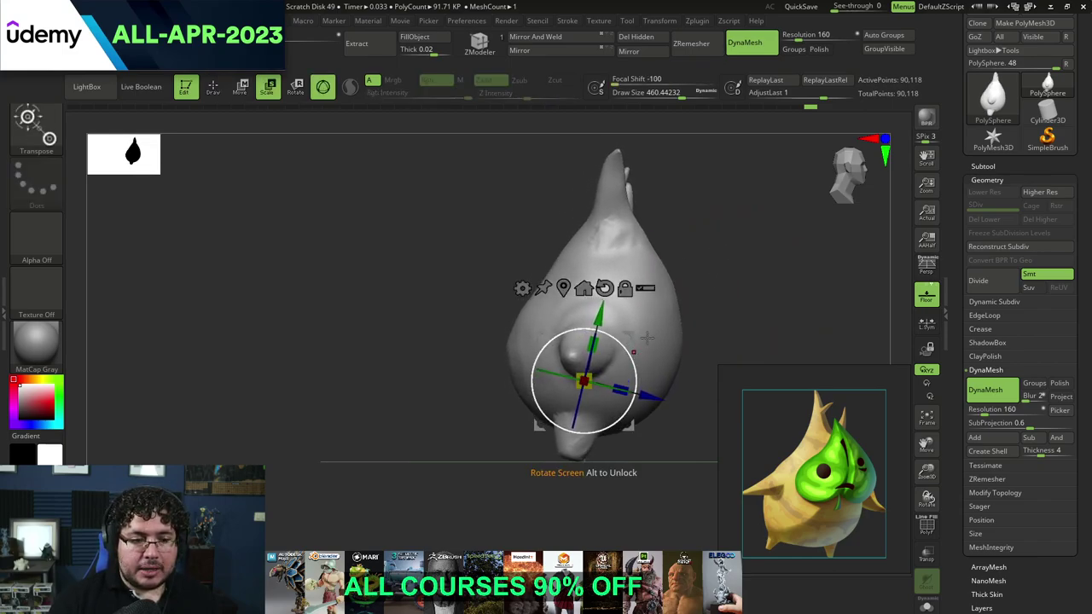
drag(609, 386, 588, 383)
drag(778, 275, 691, 297)
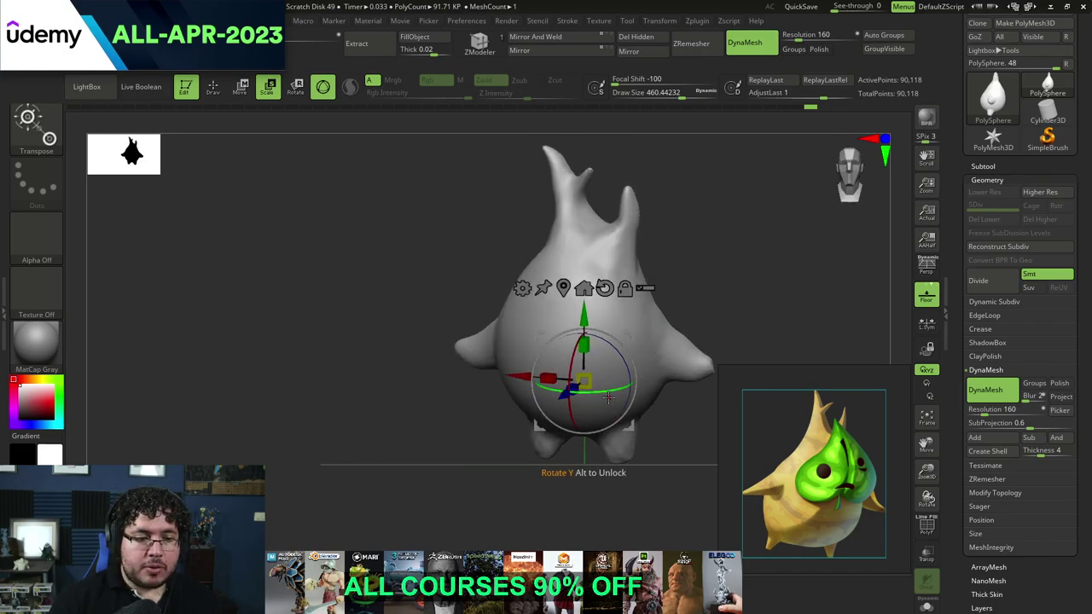
drag(609, 391, 613, 391)
drag(743, 292, 787, 295)
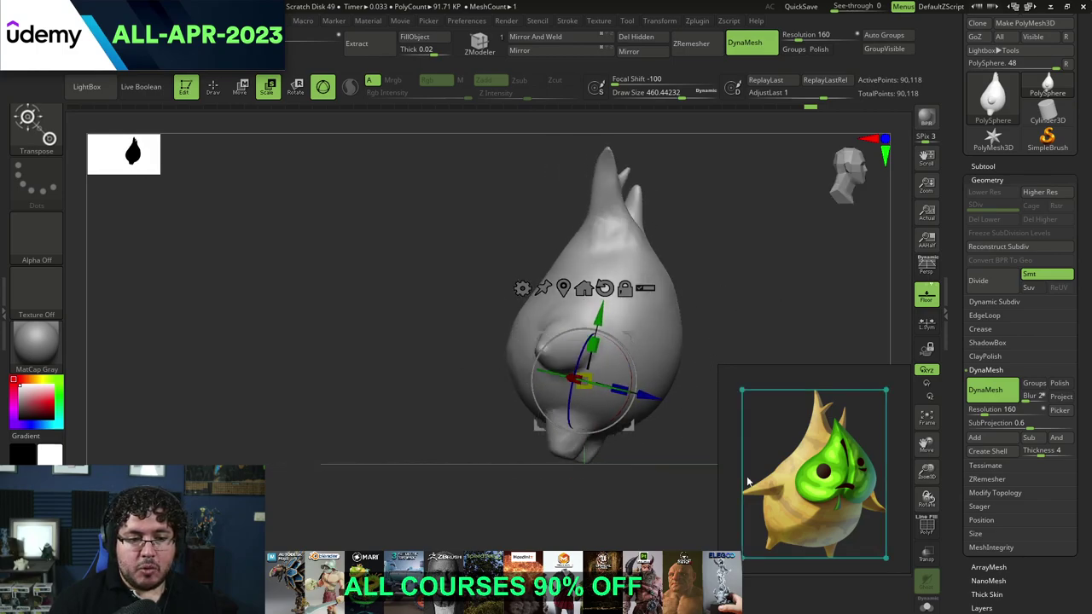
drag(795, 389, 723, 315)
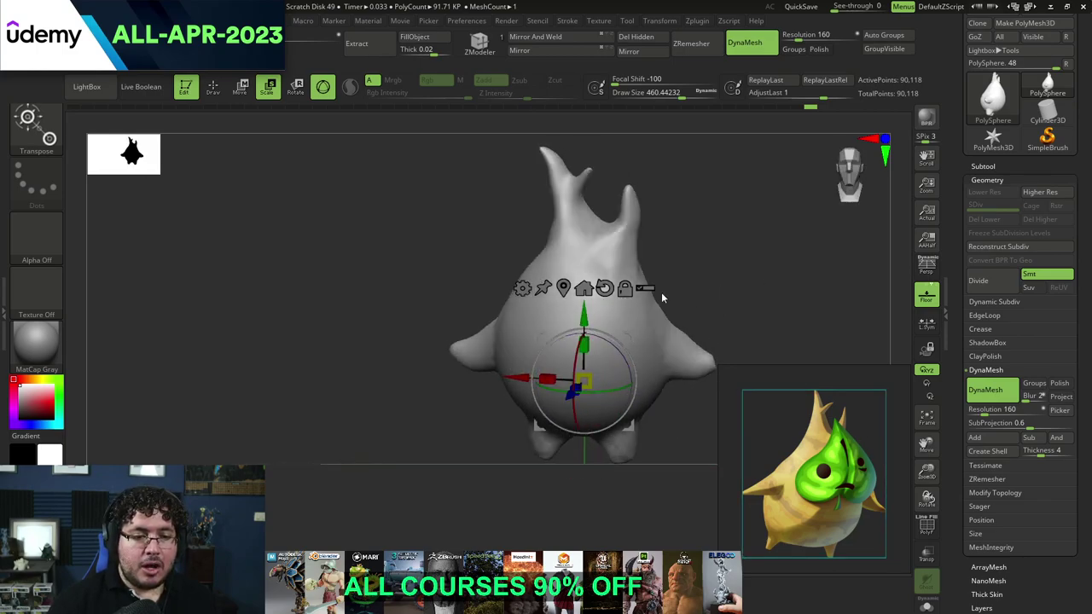
drag(620, 355, 621, 392)
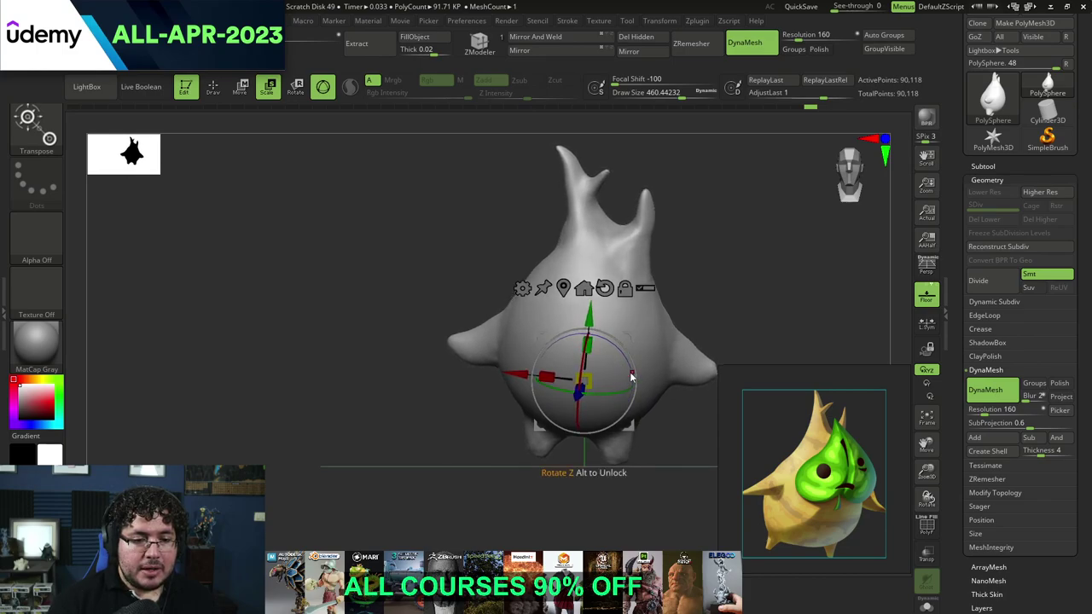
key(q)
Step: Reshape the feet with the Move brush at draw size about 299
mouse_move(726, 275)
mouse_down()
mouse_move(788, 273)
mouse_move(756, 256)
mouse_move(744, 354)
mouse_up()
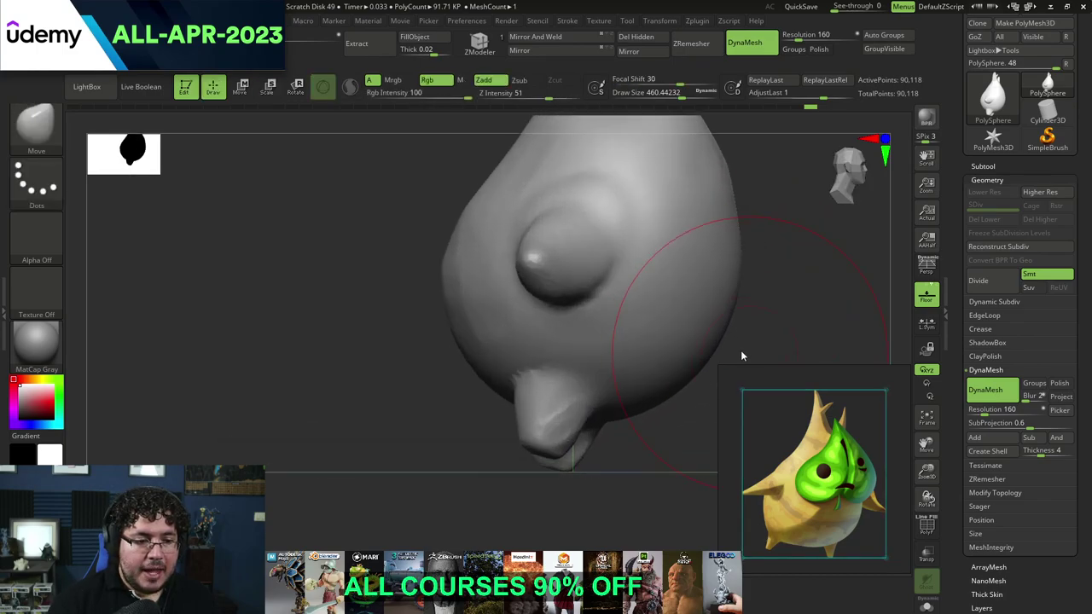
key(b)
key(m)
key(v)
key(s)
drag(641, 395, 634, 441)
mouse_move(601, 537)
alt+mouse_down()
mouse_move(653, 367)
mouse_move(639, 365)
alt+mouse_up()
key(s)
drag(546, 401, 602, 397)
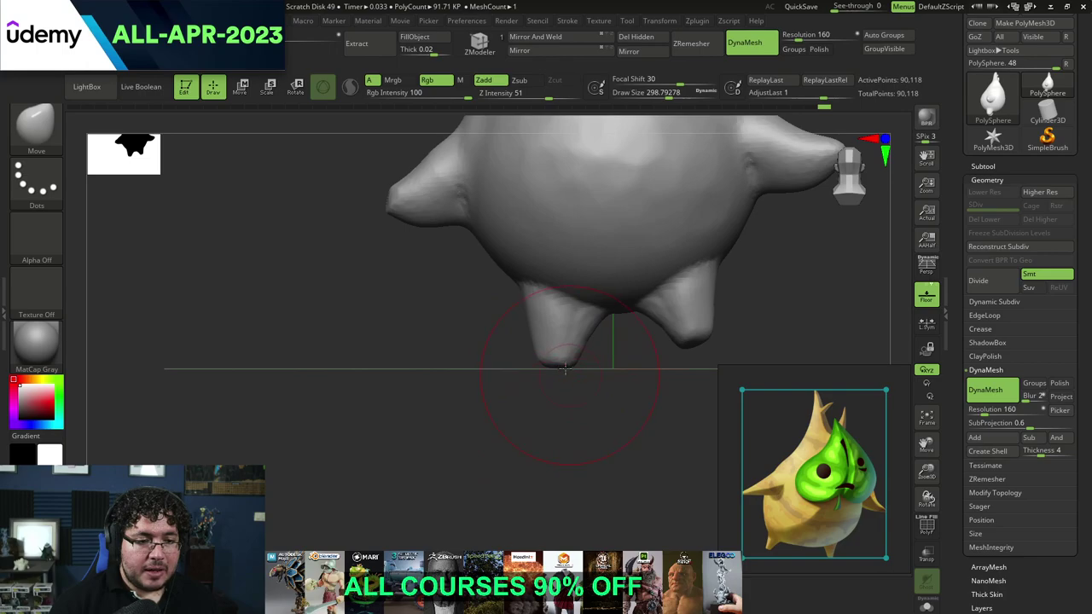
Step: Refine the placement of the foot ends from the side and front with the Move brush
drag(640, 326, 775, 285)
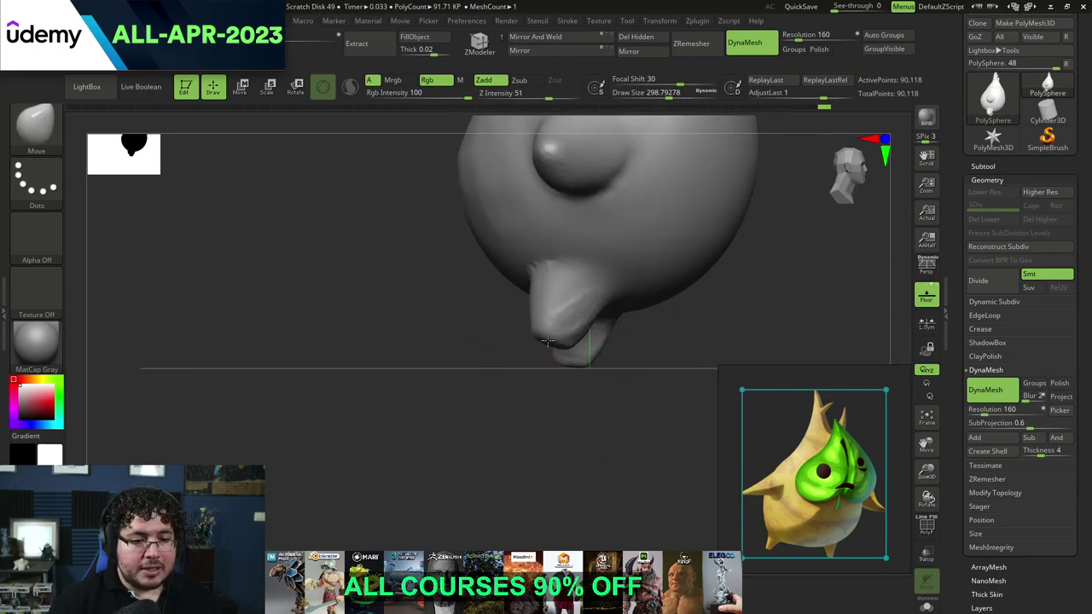
drag(664, 380, 529, 382)
drag(597, 394, 565, 416)
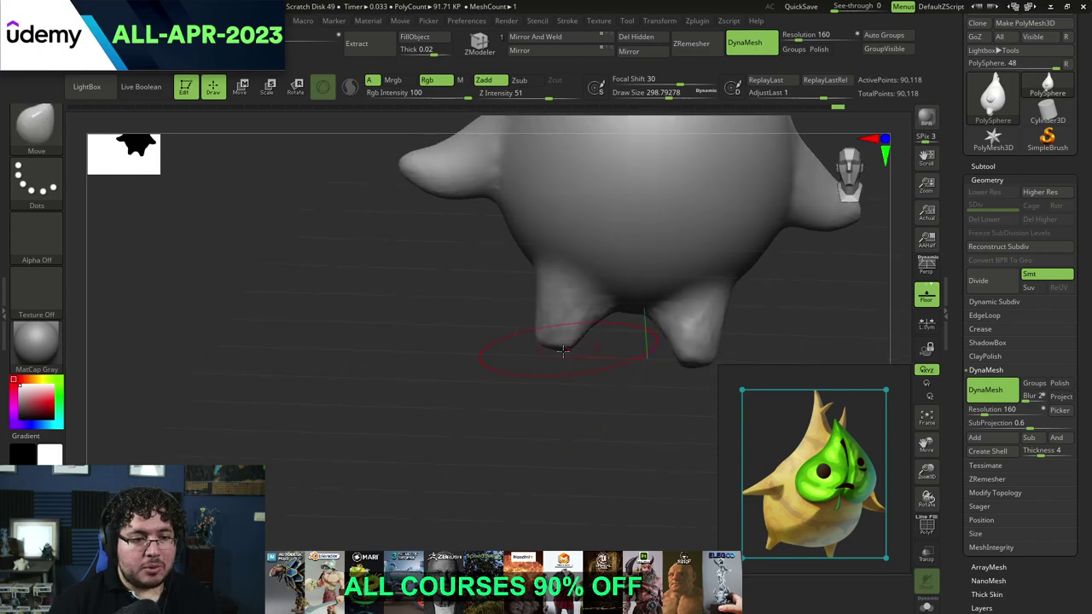
drag(583, 377, 695, 368)
key(space)
mouse_move(548, 353)
mouse_down()
mouse_move(537, 353)
mouse_move(673, 329)
mouse_move(585, 429)
mouse_move(578, 357)
mouse_up()
key(bracketright)
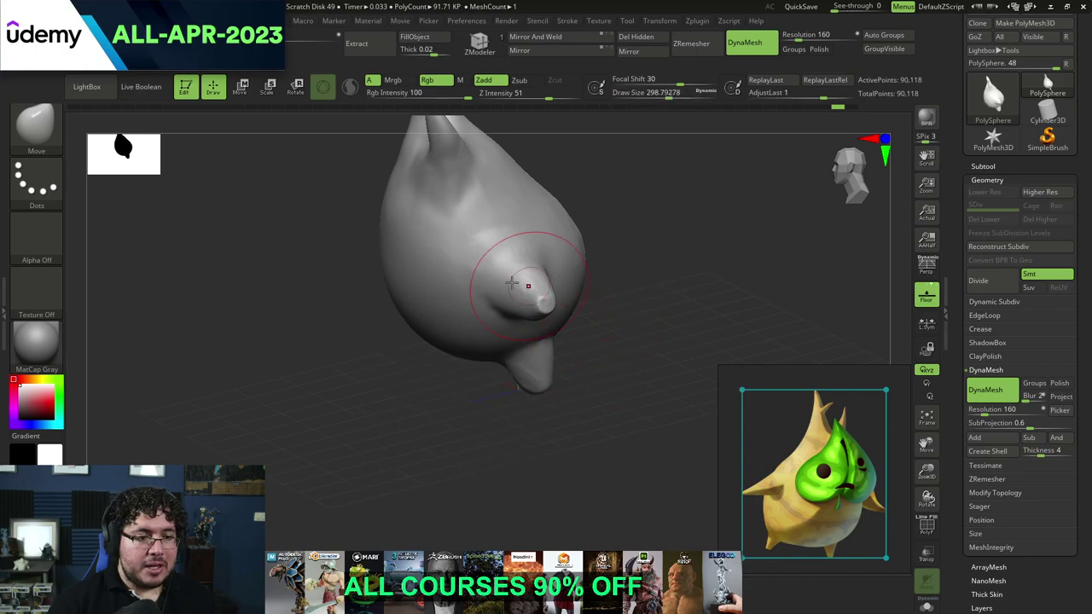
Step: Angle the arm upward with the Move brush at draw size about 508
key(space)
drag(513, 296, 524, 290)
key(space)
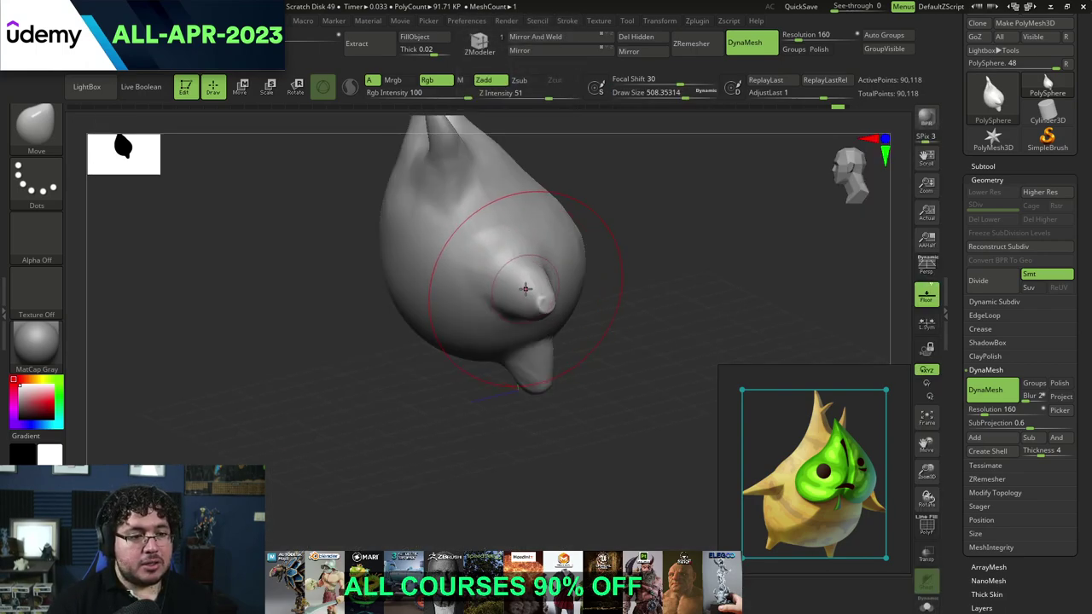
drag(456, 407, 680, 251)
mouse_move(307, 345)
mouse_down()
mouse_move(387, 360)
mouse_move(564, 333)
mouse_up()
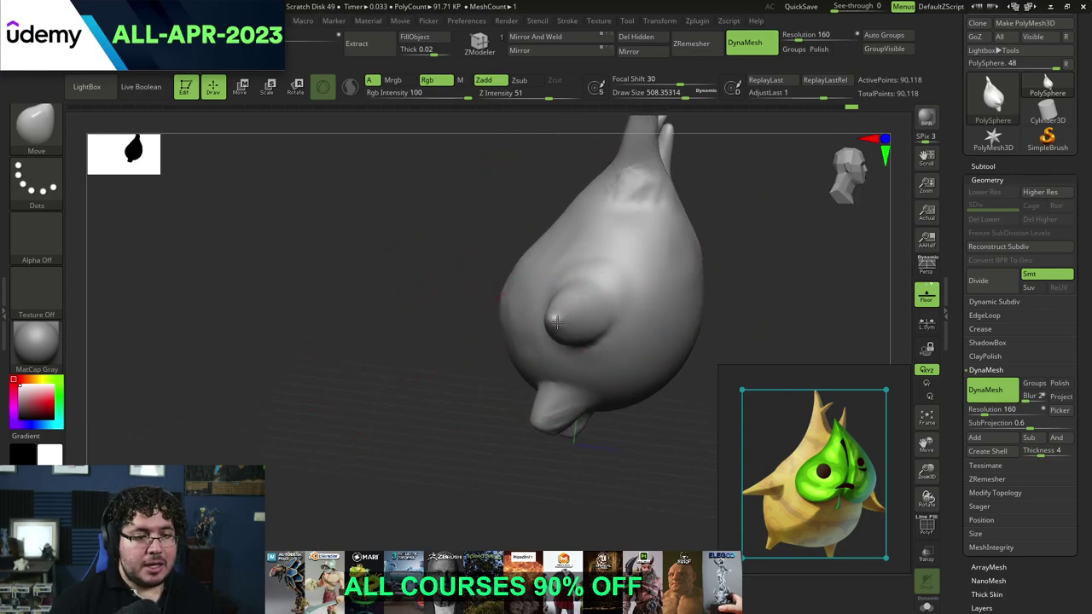
mouse_move(454, 362)
mouse_down()
mouse_move(526, 322)
mouse_move(557, 326)
mouse_move(461, 343)
mouse_up()
drag(475, 380, 517, 358)
mouse_move(466, 279)
mouse_down()
mouse_move(487, 283)
mouse_move(472, 286)
mouse_up()
Step: Flatten the raised arm's underside with TrimDynamic at draw size about 212
key(b)
key(t)
key(d)
key(space)
drag(436, 393, 467, 353)
key(space)
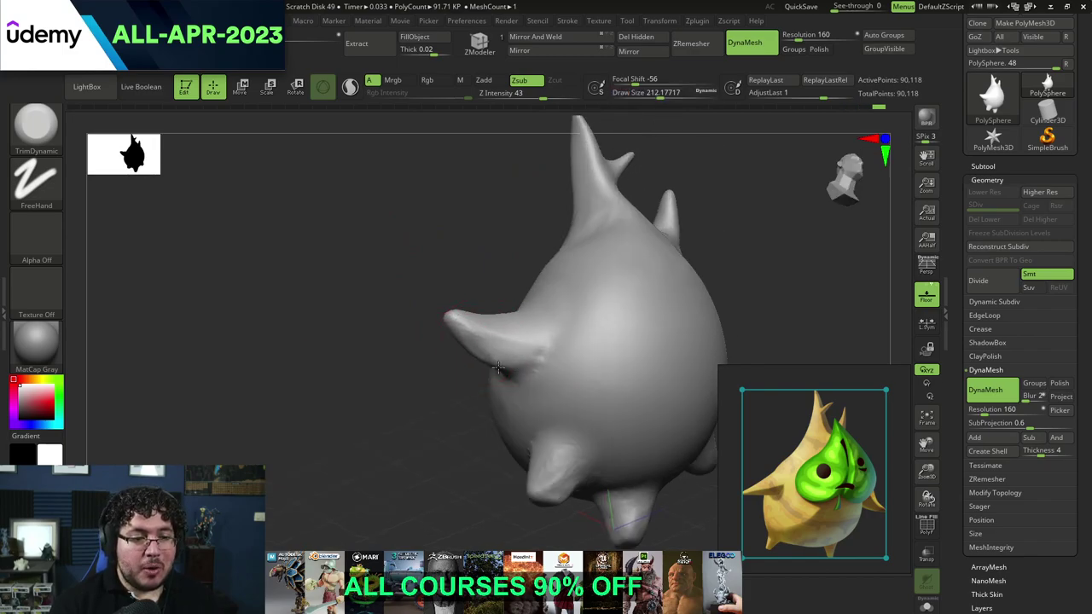
drag(499, 367, 477, 348)
right_drag(504, 356, 588, 285)
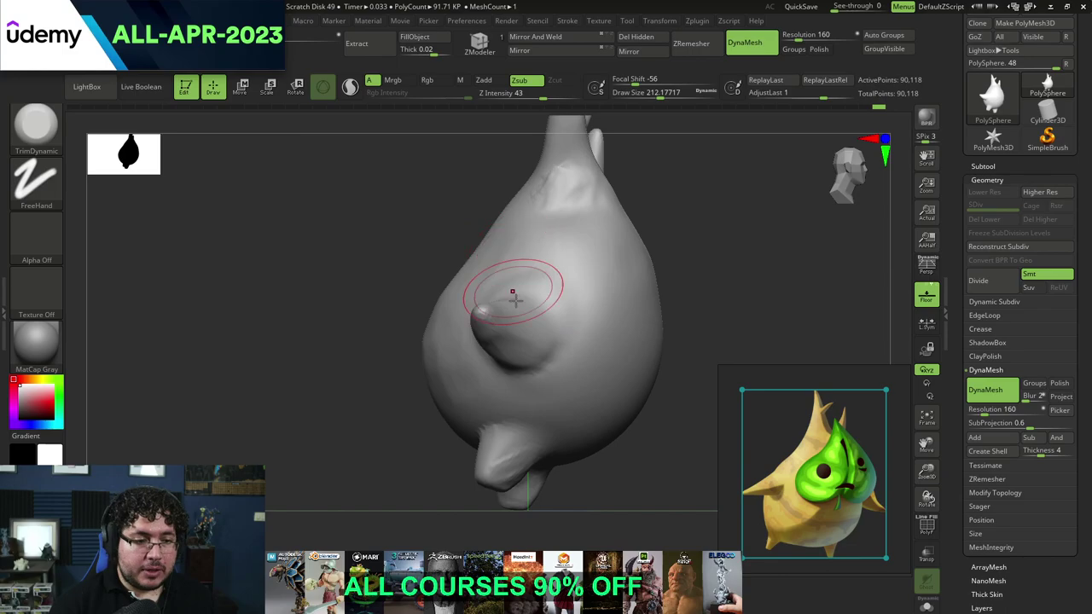
Step: Build up clay around the raised arm's base with ClayBuildup at draw size about 177
key(b)
key(c)
key(b)
shift+right_drag(510, 308, 521, 318)
key(space)
mouse_move(521, 318)
mouse_down()
mouse_move(520, 334)
mouse_move(528, 323)
mouse_up()
right_drag(494, 328, 554, 349)
drag(467, 358, 469, 340)
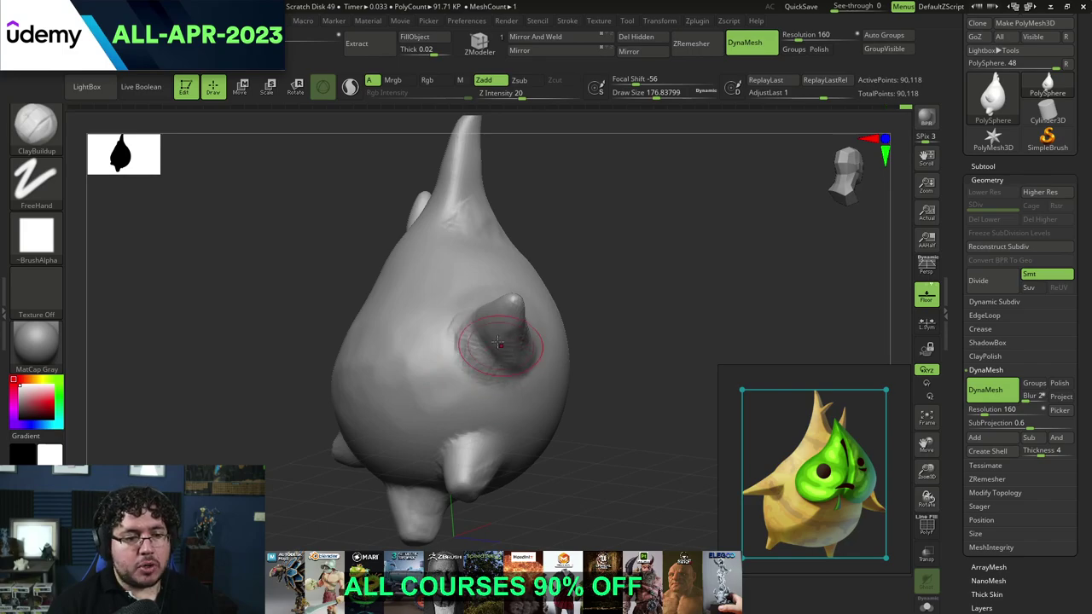
drag(505, 373, 512, 365)
right_drag(522, 348, 641, 320)
mouse_move(495, 322)
mouse_down()
mouse_move(458, 333)
mouse_move(469, 348)
mouse_up()
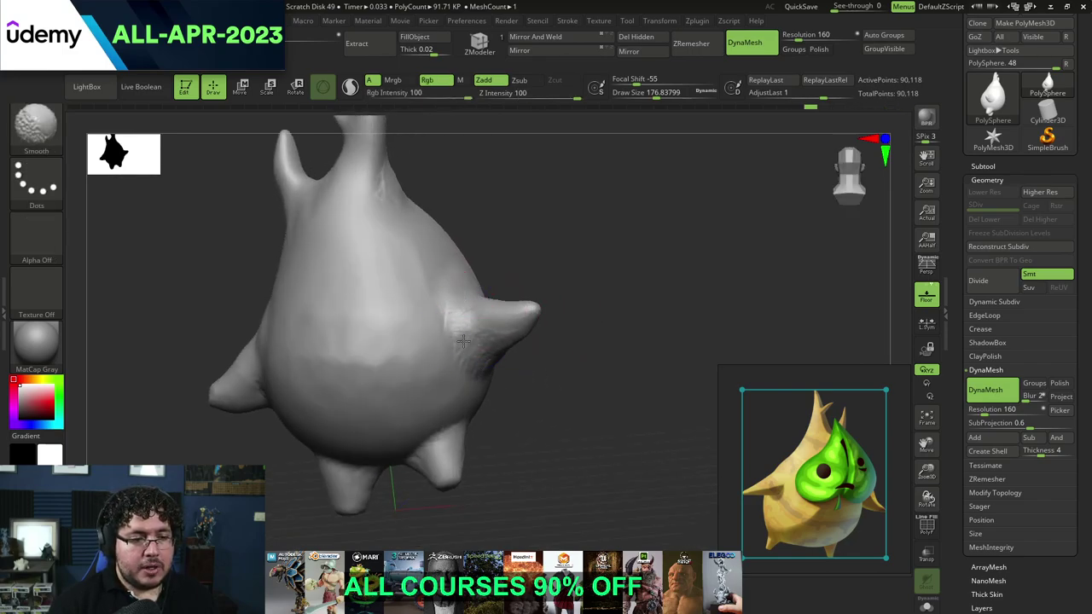
Step: Smooth the clay strokes where the raised arm joins the body
right_drag(534, 347, 477, 345)
alt+right_drag(478, 346, 573, 349)
mouse_move(573, 349)
shift+mouse_down()
mouse_move(552, 332)
mouse_move(555, 304)
mouse_move(537, 301)
shift+mouse_up()
drag(748, 227, 752, 260)
mouse_move(546, 338)
shift+mouse_down()
mouse_move(529, 343)
mouse_move(552, 339)
shift+mouse_up()
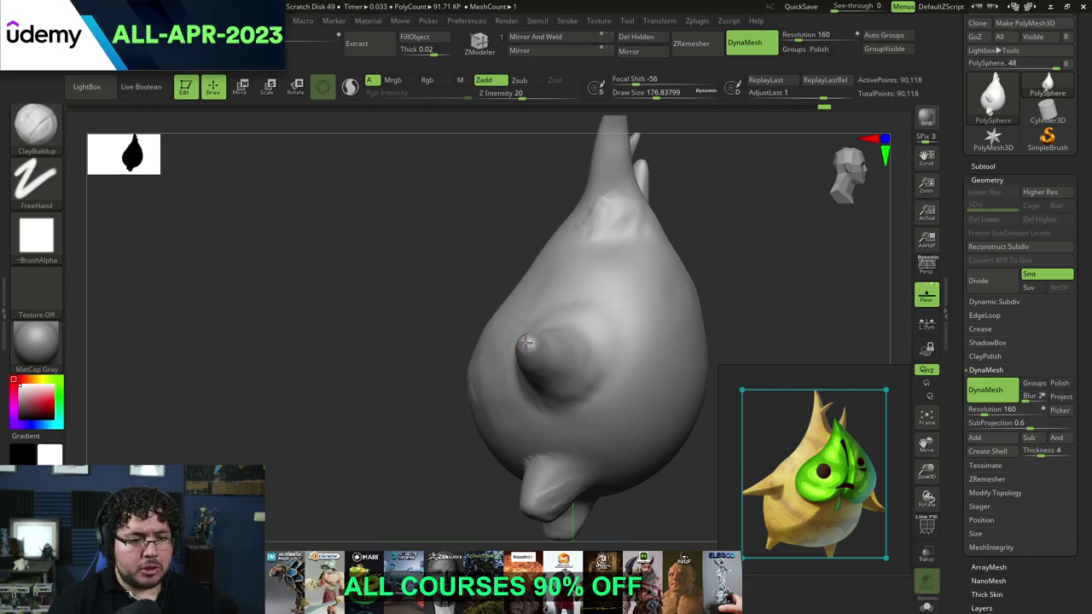
Step: Add ClayBuildup strokes at the base of the taller forked horn and smooth them into the head
drag(426, 354, 421, 390)
drag(468, 305, 447, 295)
shift+drag(557, 295, 580, 268)
mouse_move(512, 264)
mouse_down()
mouse_move(565, 266)
mouse_move(549, 281)
mouse_up()
mouse_move(549, 281)
right_down()
mouse_move(519, 293)
mouse_move(567, 241)
right_up()
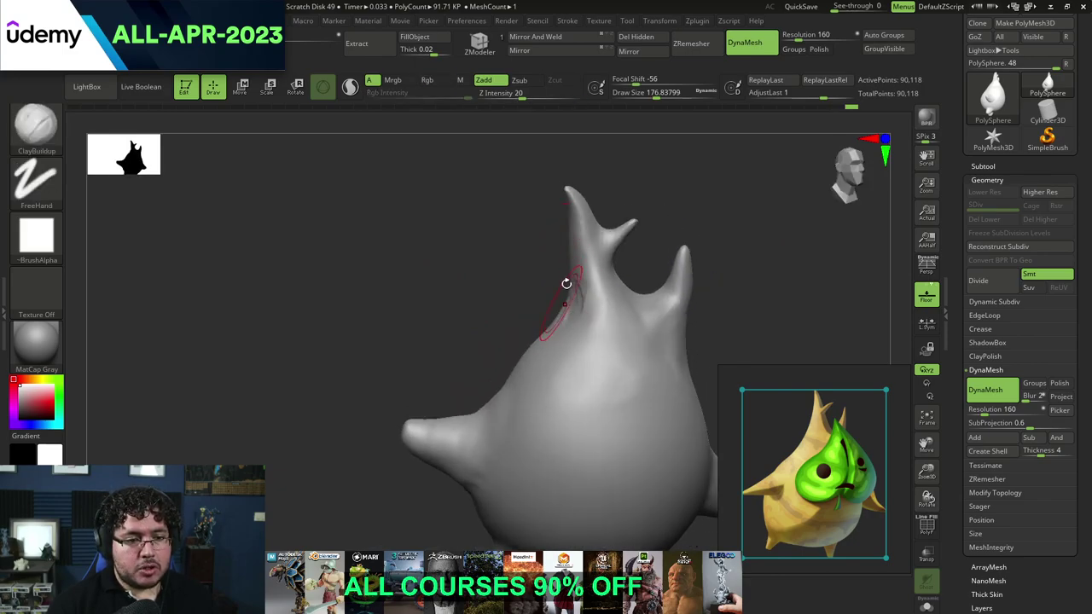
key(shift)
right_drag(508, 293, 534, 290)
shift+drag(584, 272, 585, 301)
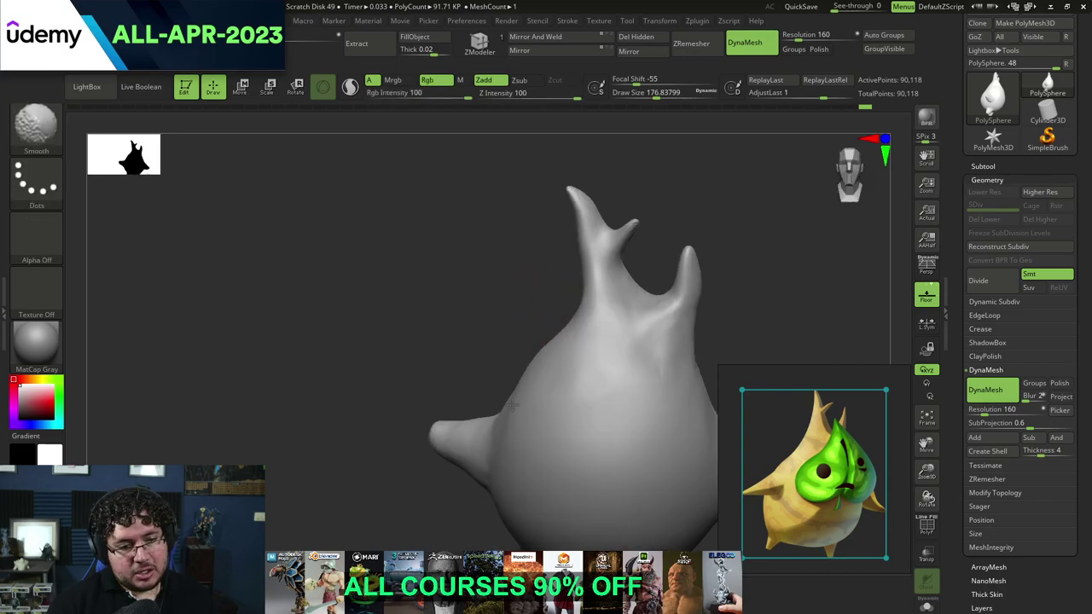
Step: Pull the body's outline between the taller horn and the raised arm outward with the Move brush at draw size about 358
key(b)
key(m)
key(v)
key(space)
key(space)
drag(541, 351, 507, 371)
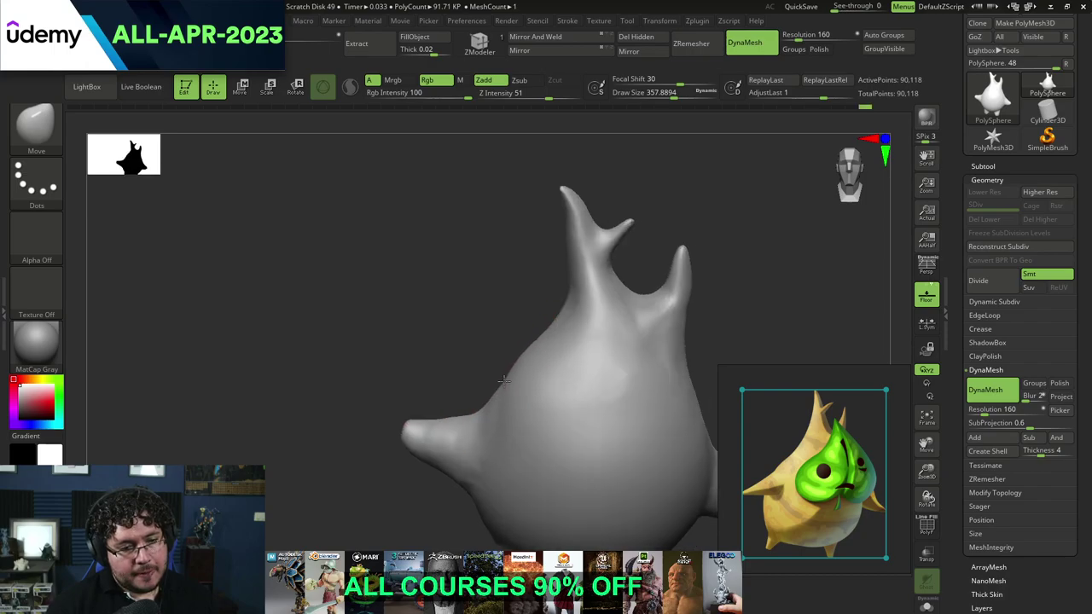
Step: Refine the body's outline below the shorter horn with the Move brush at draw size about 293
right_drag(522, 331, 504, 324)
key(space)
drag(575, 309, 568, 310)
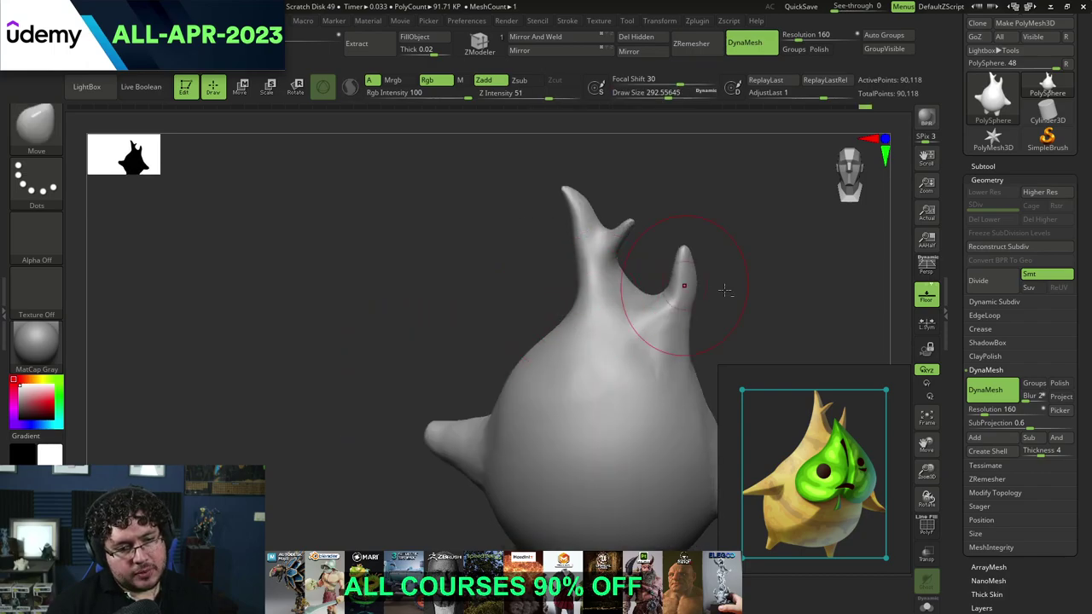
drag(710, 289, 633, 294)
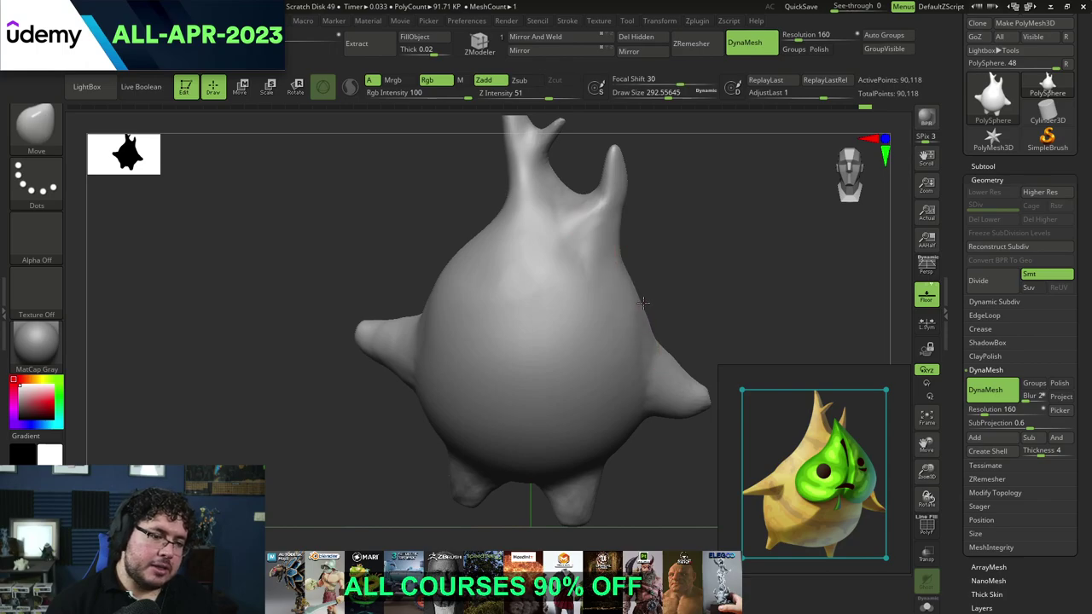
key(shift)
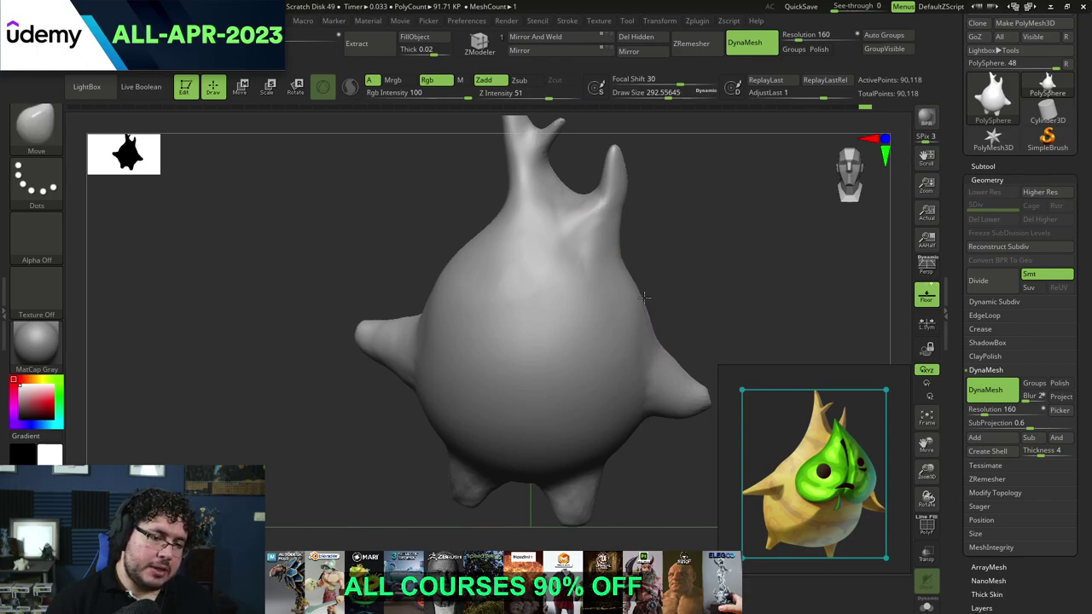
key(shift)
Step: Reshape where the lower arm meets the body with the Move brush at draw size about 223 and smooth the side above it
alt+drag(669, 318, 620, 287)
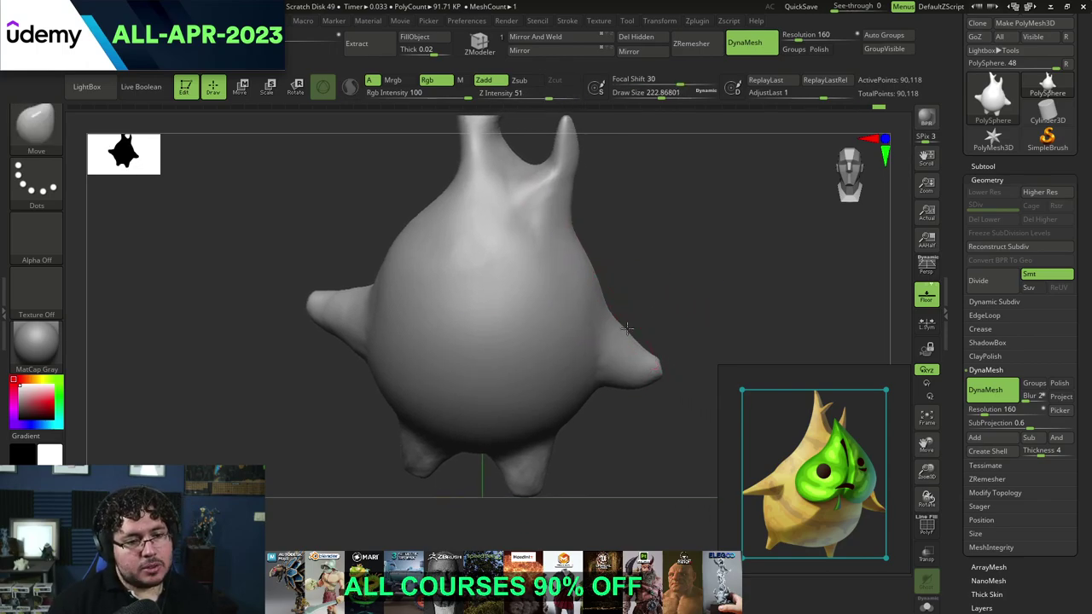
drag(626, 332, 620, 338)
key(shift)
alt+drag(636, 302, 602, 277)
key(shift)
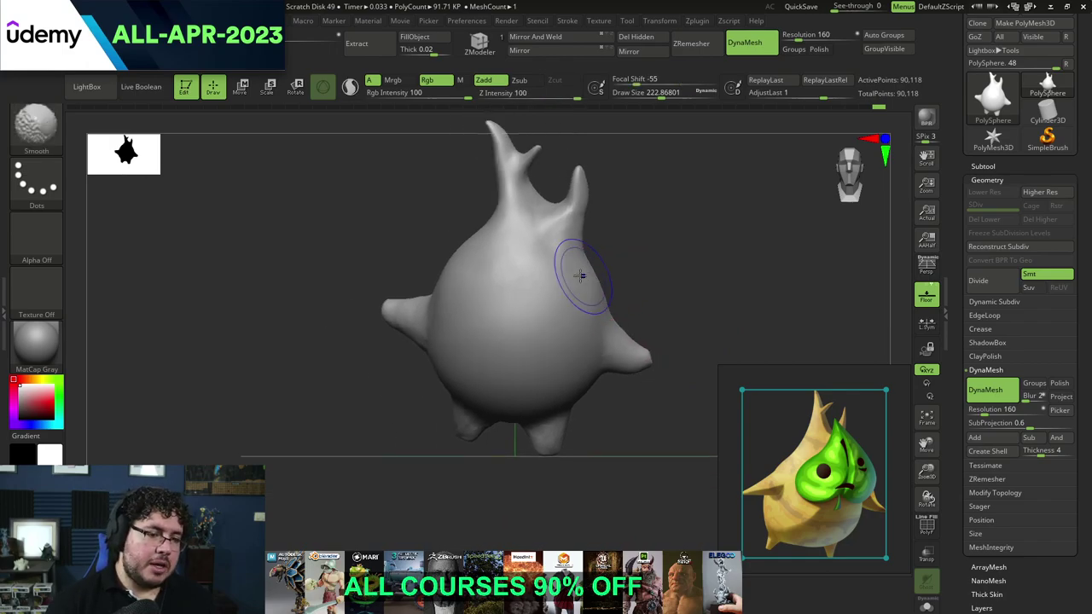
Step: Fill the area between the two head horns with ClayBuildup strokes at draw size about 128
mouse_move(673, 239)
mouse_down()
mouse_move(658, 268)
mouse_move(572, 234)
mouse_move(565, 199)
mouse_up()
key(b)
key(c)
key(b)
key(space)
key(space)
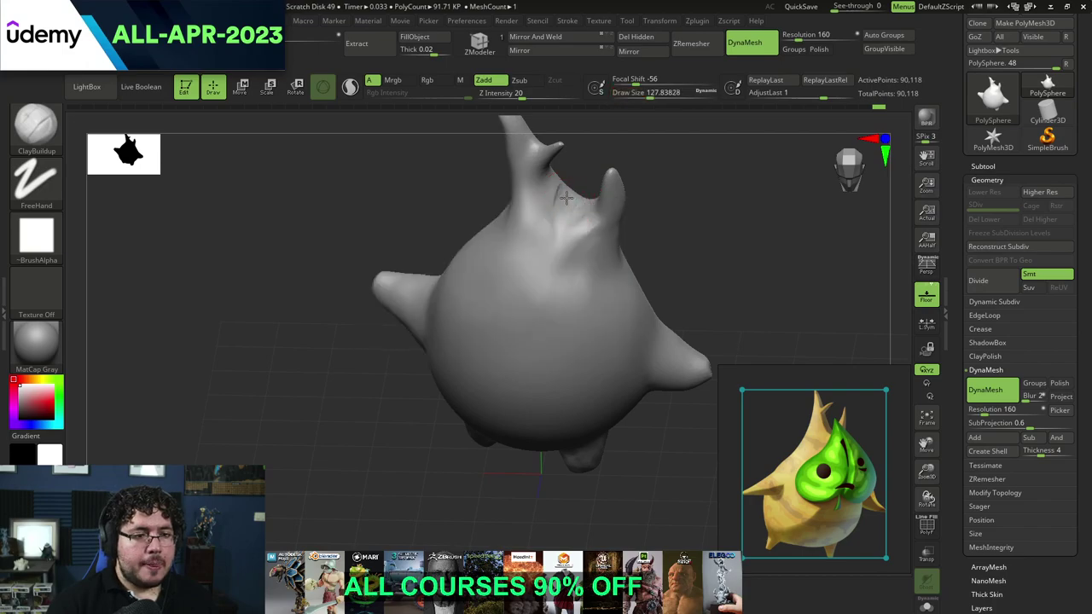
drag(649, 158, 555, 235)
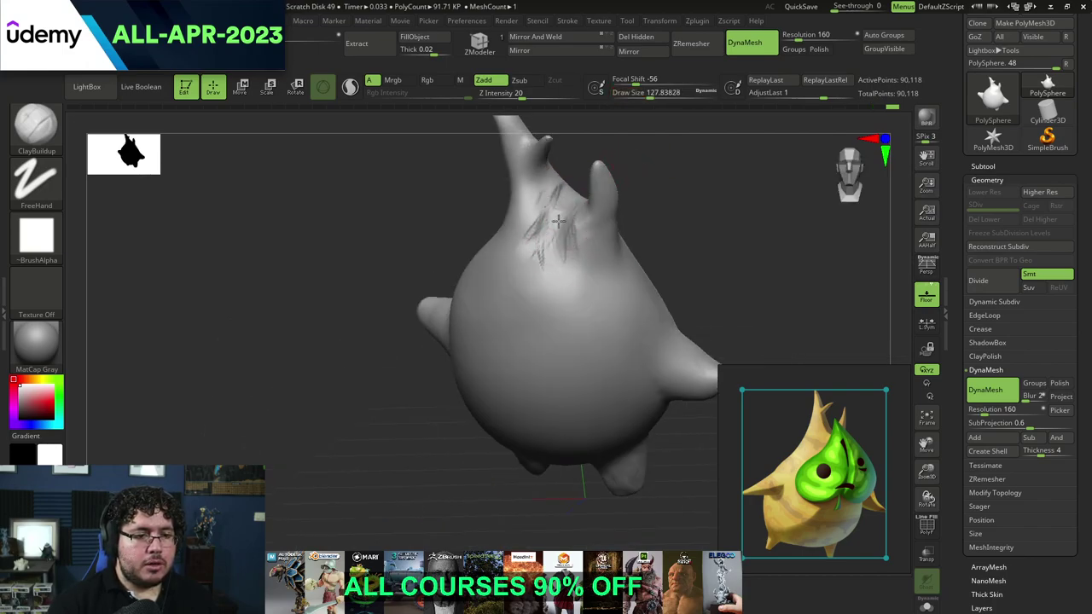
right_drag(551, 225, 624, 228)
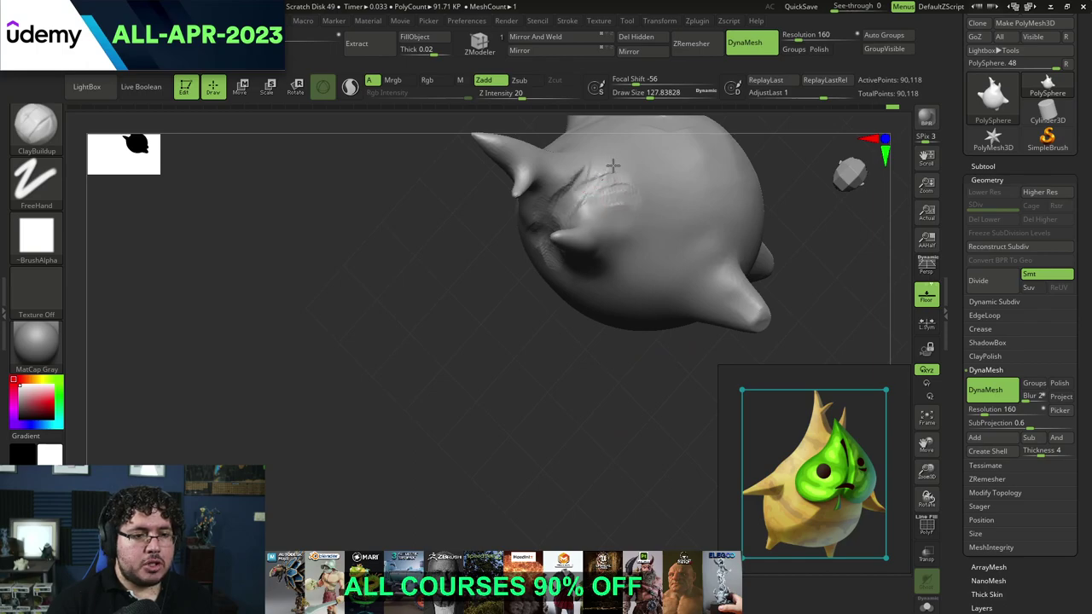
mouse_move(597, 181)
mouse_down()
mouse_move(579, 170)
mouse_move(632, 186)
mouse_up()
Step: Smooth the clay strokes between the two head horns into the head
shift+drag(558, 186, 613, 175)
right_drag(511, 273, 560, 205)
mouse_move(560, 203)
shift+mouse_down()
mouse_move(542, 220)
mouse_move(625, 247)
shift+mouse_up()
shift+drag(715, 239, 694, 176)
mouse_move(580, 209)
shift+mouse_down()
mouse_move(557, 231)
mouse_move(601, 226)
mouse_move(576, 203)
shift+mouse_up()
Step: Carve a crease down the front of the head between the two horns with DamStandard at draw size about 80
key(space)
key(b)
key(d)
key(s)
key(space)
key(space)
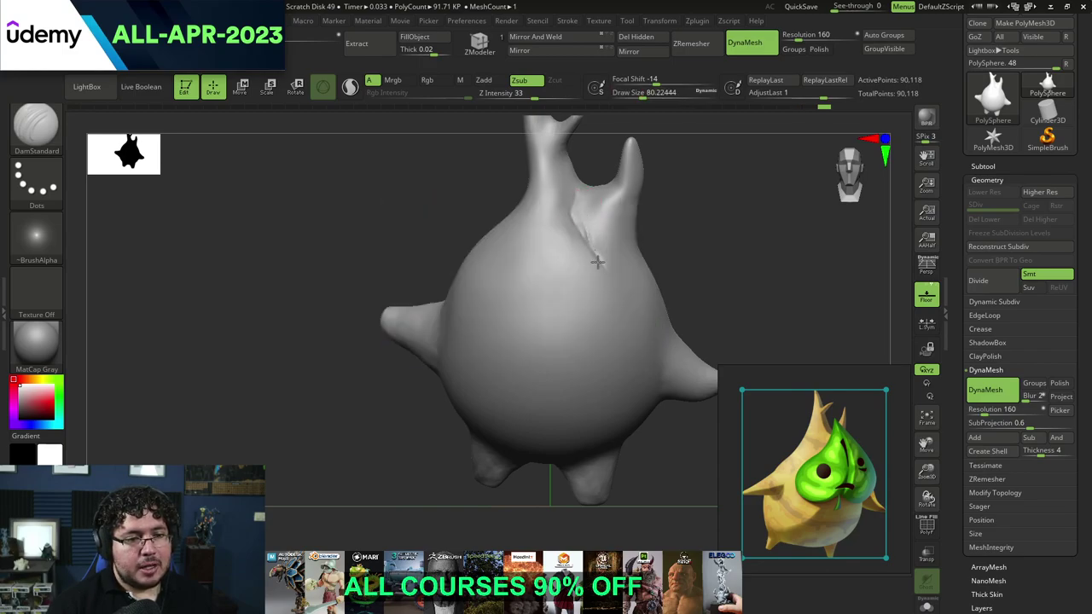
shift+drag(582, 205, 597, 254)
Step: Sharpen the crease and extend it over the head behind the shorter horn with DamStandard at draw size about 49
key(space)
drag(606, 233, 602, 233)
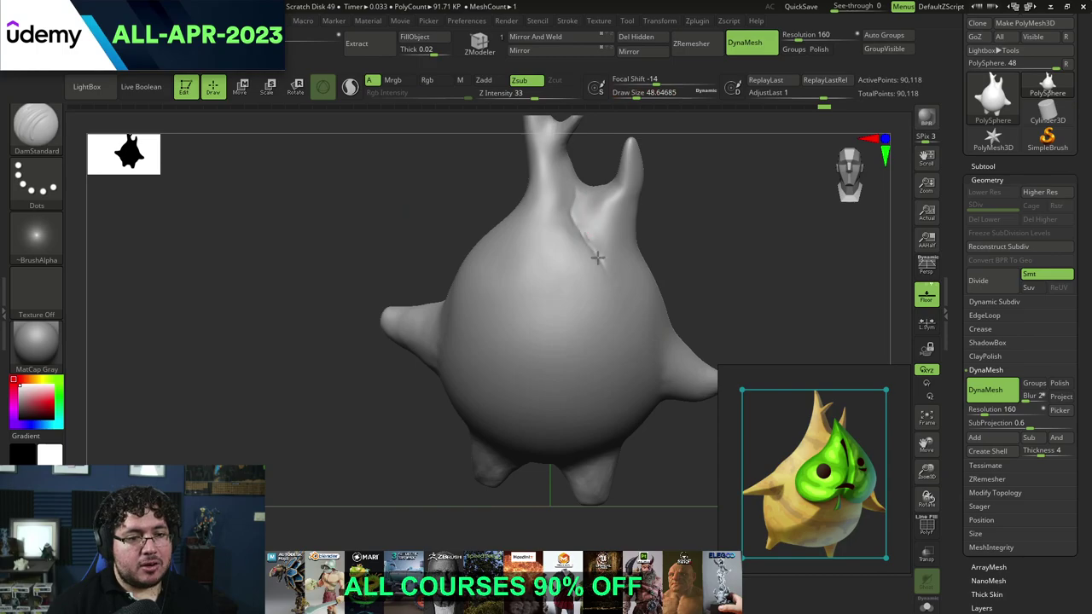
right_drag(593, 199, 595, 207)
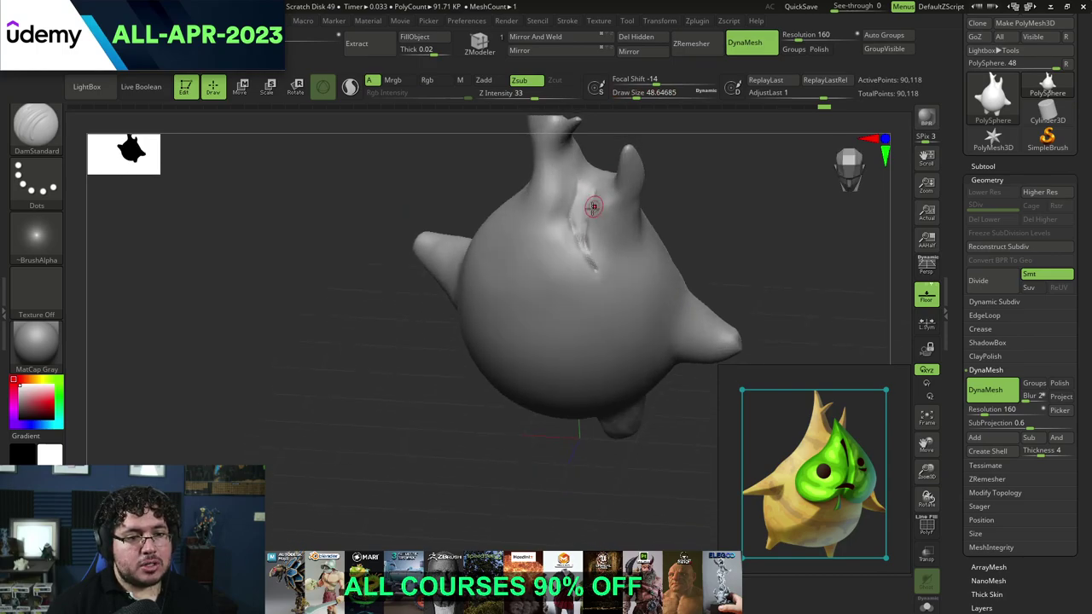
right_drag(589, 165, 573, 265)
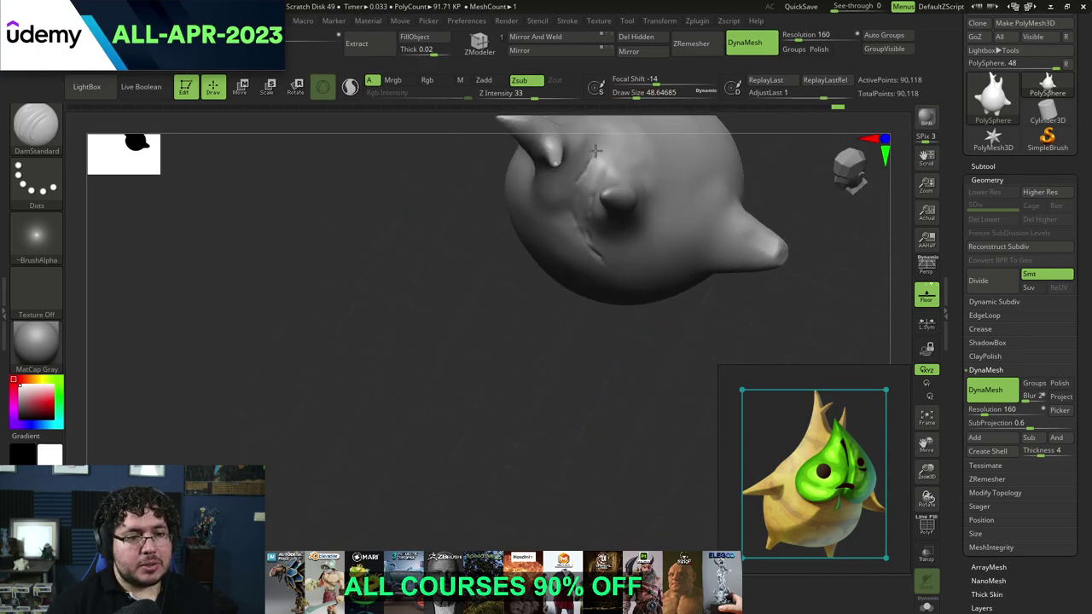
right_drag(517, 298, 505, 348)
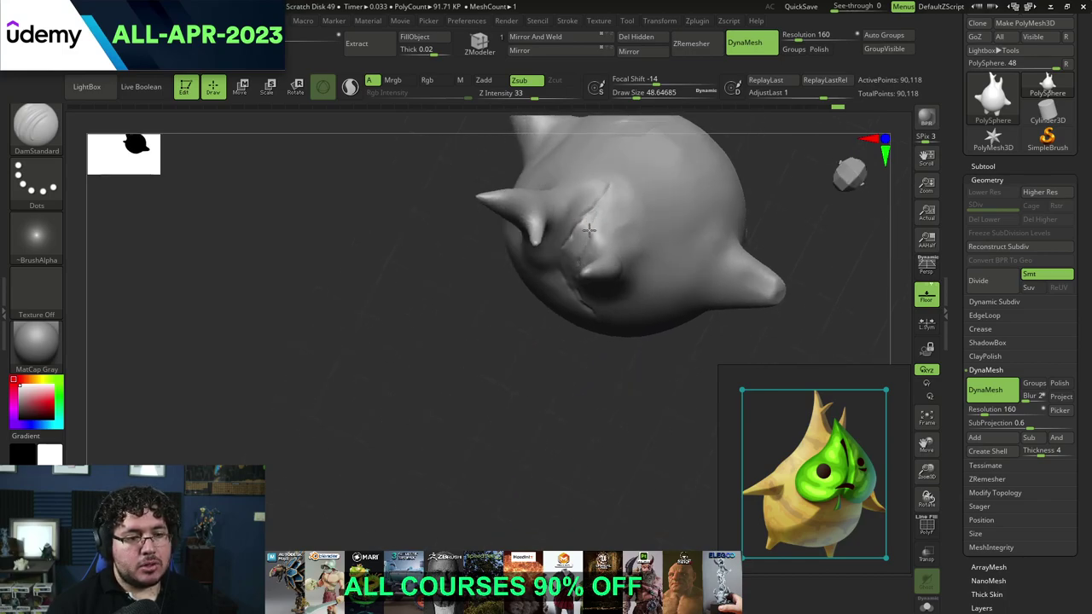
right_drag(555, 319, 592, 199)
right_drag(706, 159, 675, 152)
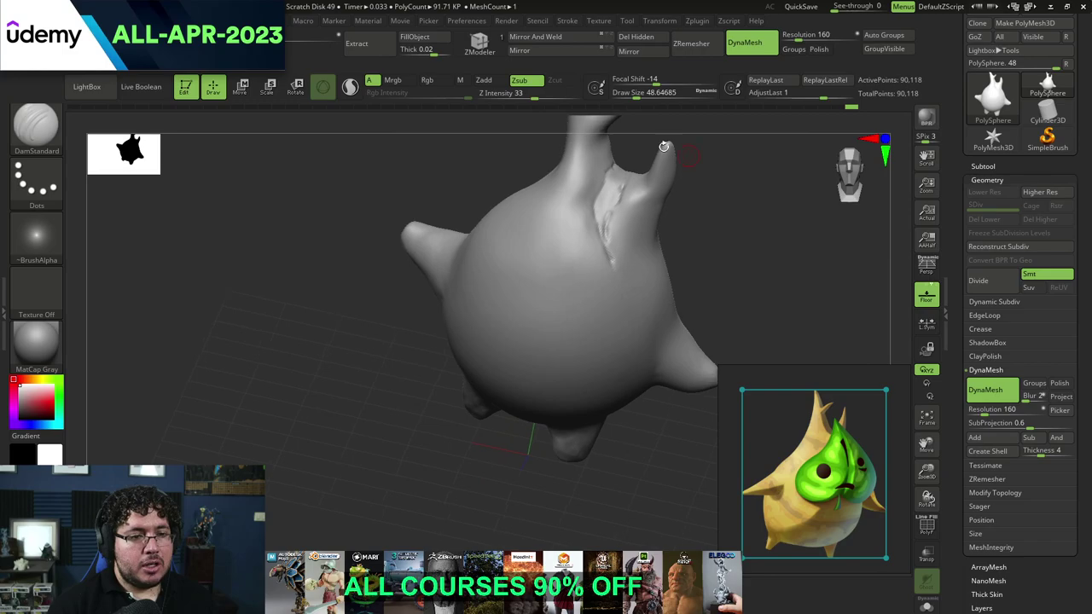
Step: Build up clay along the crease beside the shorter horn with ClayBuildup at draw size about 56
key(b)
key(c)
key(b)
key(s)
click(639, 198)
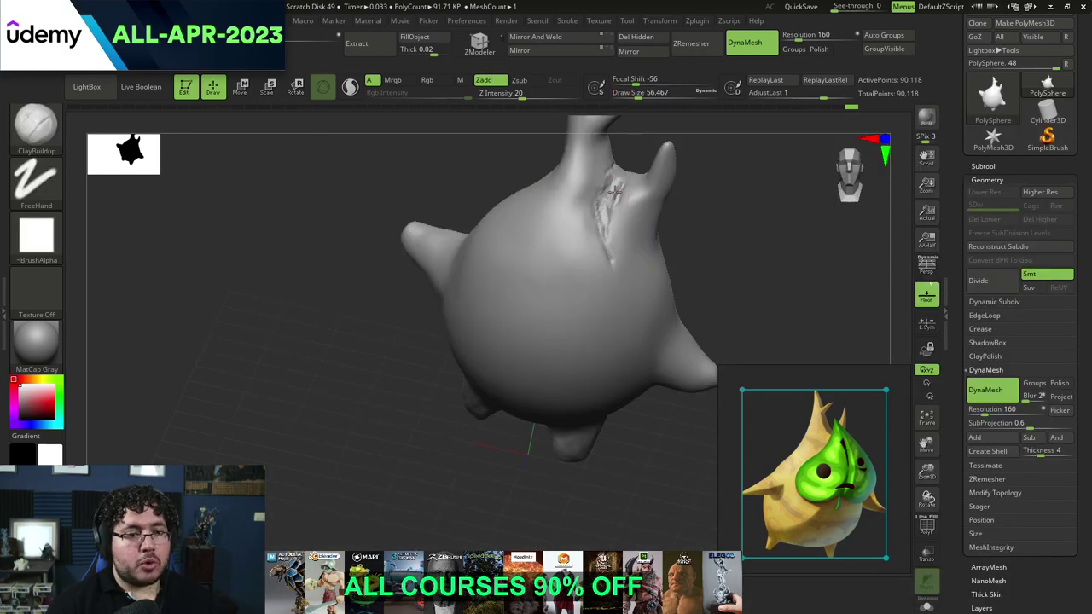
right_drag(636, 145, 619, 170)
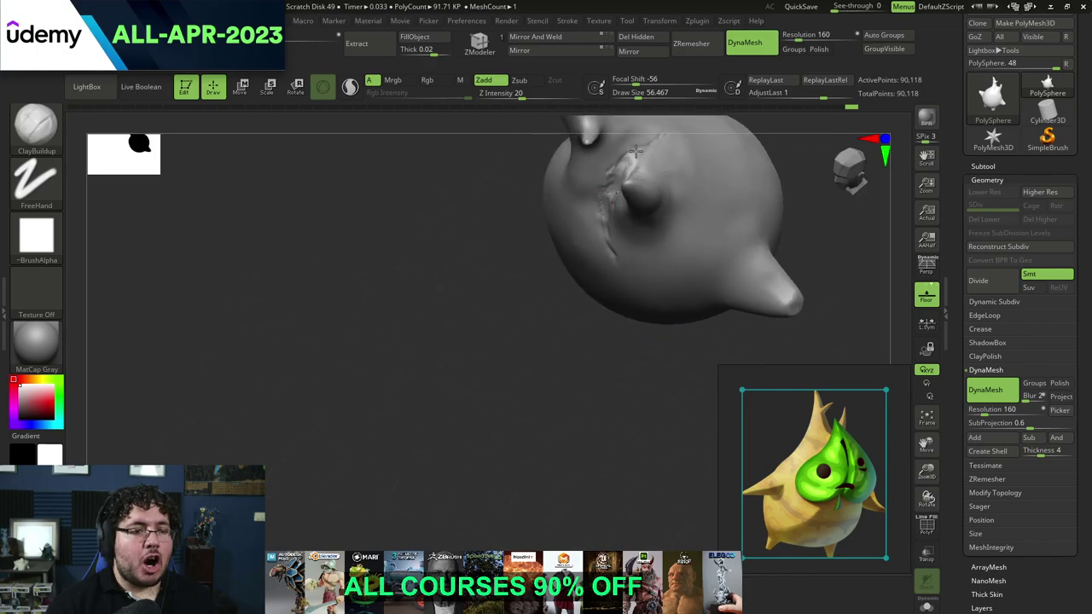
shift+right_drag(571, 261, 612, 205)
Step: Soften the upper part of the crease between the horns by smoothing at draw size about 68
key(s)
click(623, 193)
key(s)
click(630, 171)
shift+drag(626, 170, 631, 174)
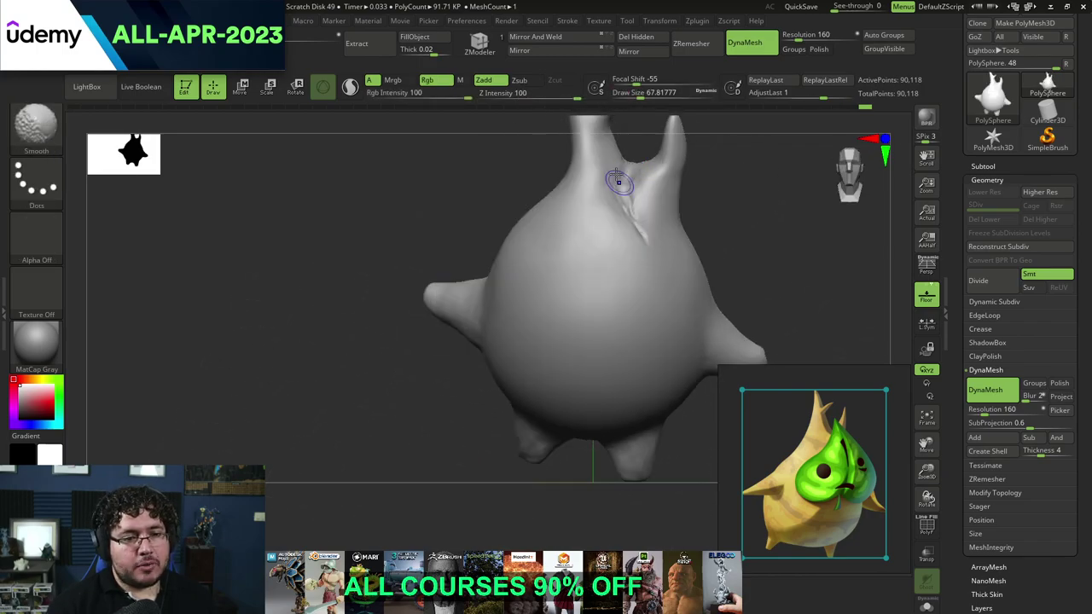
mouse_move(651, 199)
ctrl+right_down()
mouse_move(717, 202)
mouse_move(617, 229)
ctrl+right_up()
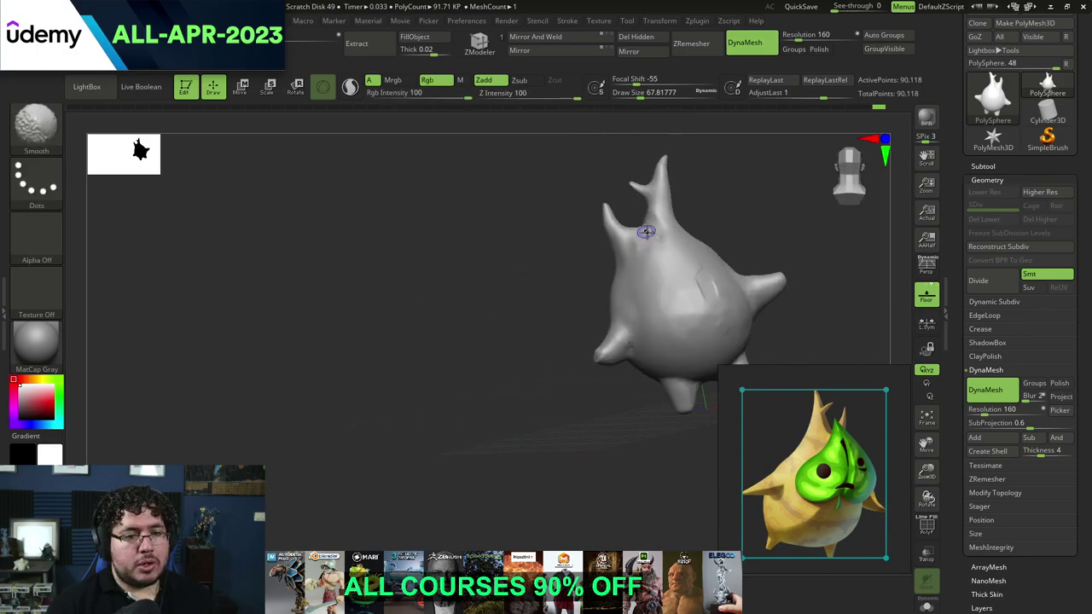
Step: Smooth the uneven surface on the creature's back at draw size about 120
alt+right_drag(676, 265, 631, 242)
key(space)
click(694, 249)
mouse_move(661, 277)
shift+mouse_down()
mouse_move(664, 247)
mouse_move(661, 260)
shift+mouse_up()
mouse_move(672, 244)
right_down()
mouse_move(750, 198)
mouse_move(719, 219)
mouse_move(789, 218)
right_up()
Step: Smooth the remaining rough areas of the body, one foot and the lower arm
mouse_move(689, 220)
shift+mouse_down()
mouse_move(658, 219)
mouse_move(676, 193)
mouse_move(721, 178)
shift+mouse_up()
mouse_move(740, 182)
ctrl+right_down()
mouse_move(775, 211)
mouse_move(727, 221)
ctrl+right_up()
ctrl+right_drag(727, 222, 709, 265)
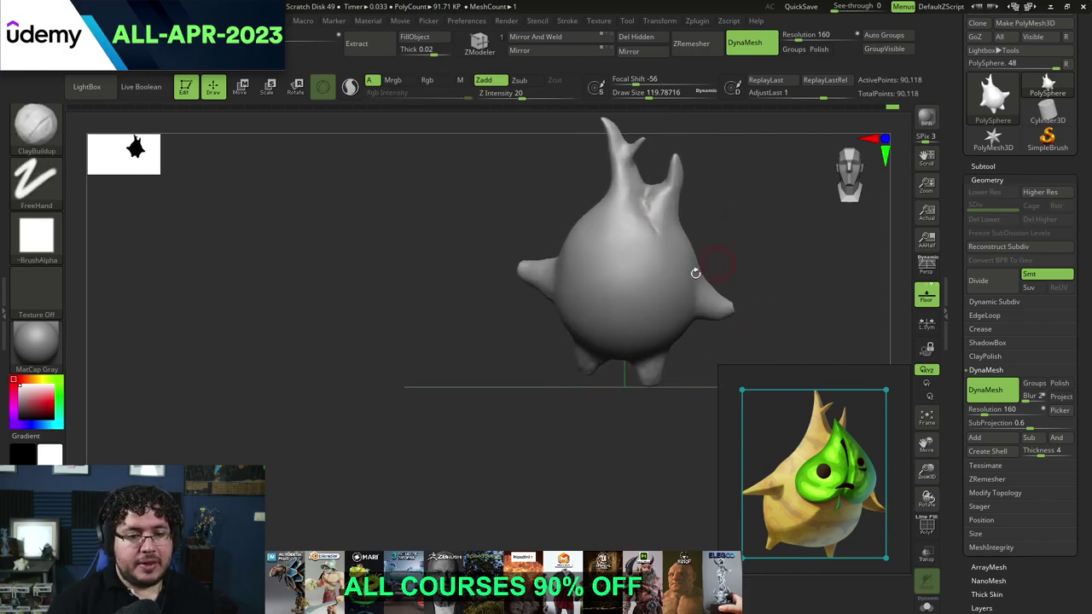
shift+drag(605, 354, 593, 356)
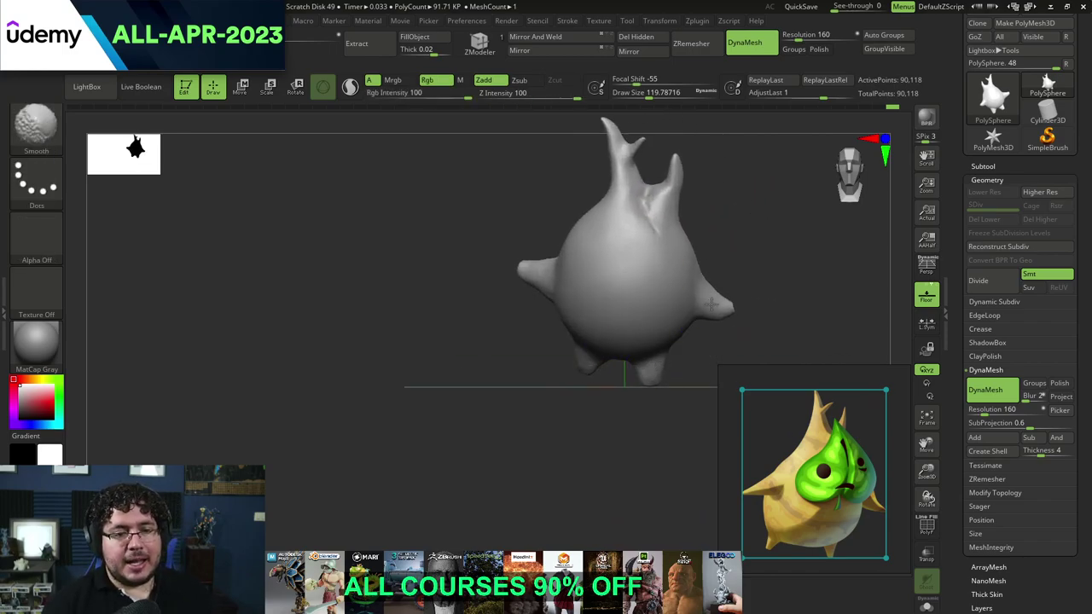
shift+drag(708, 306, 716, 292)
Step: Reshape the lower arm with the Move brush at draw size about 158
ctrl+right_drag(743, 263, 736, 202)
key(b)
key(m)
key(v)
key(space)
click(725, 264)
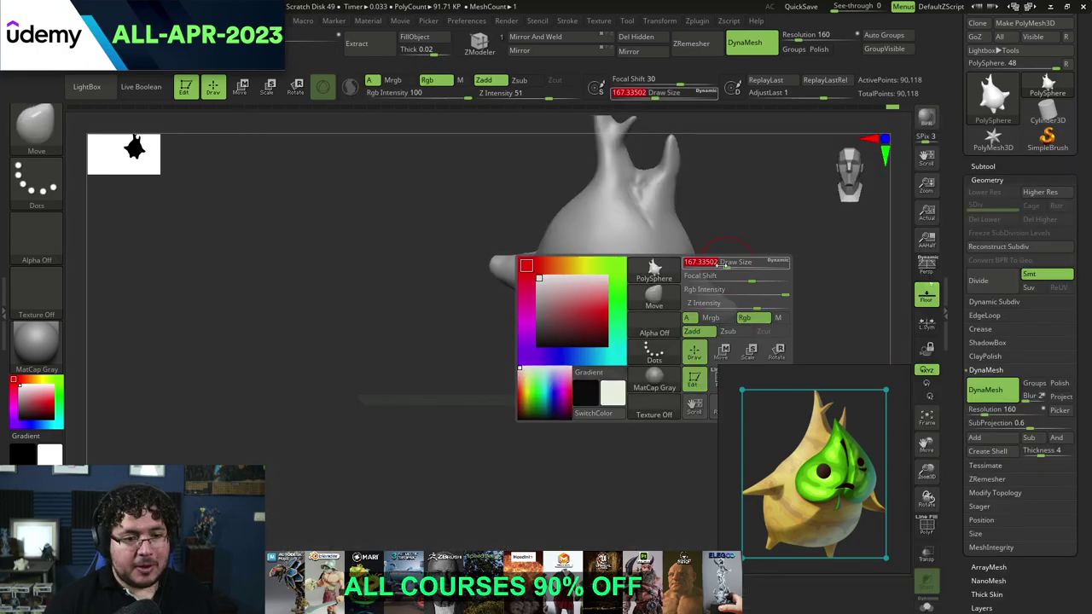
key(space)
click(714, 269)
right_drag(727, 270, 711, 291)
mouse_move(704, 294)
mouse_down()
mouse_move(725, 274)
mouse_move(714, 281)
mouse_up()
Step: Add ClayBuildup strokes on top of the lower arm at draw size about 158 and start smoothing them
key(b)
key(c)
key(b)
right_drag(732, 276, 718, 281)
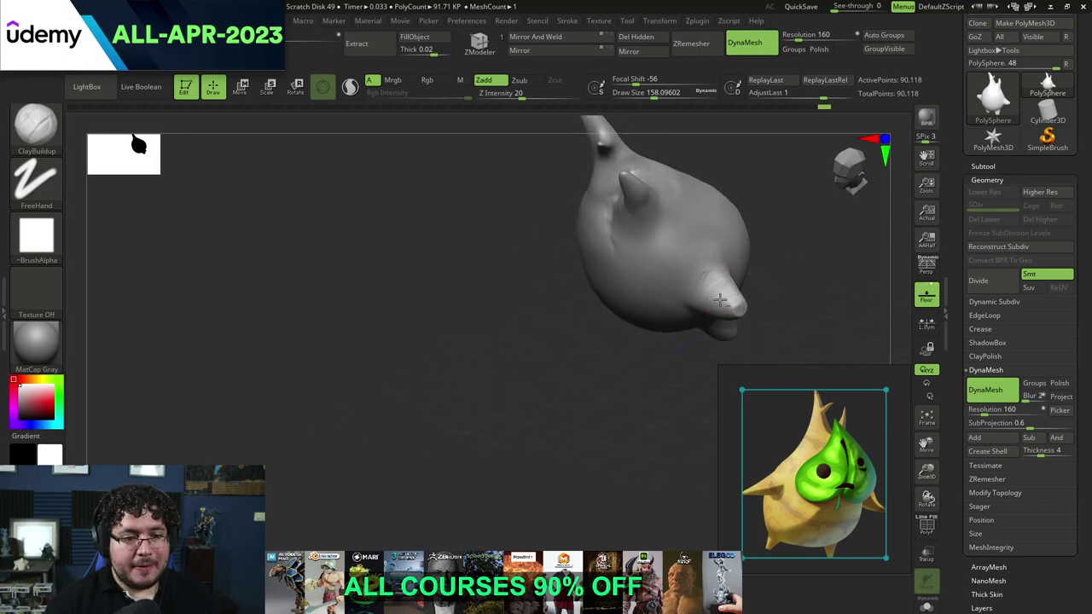
mouse_move(702, 296)
shift+mouse_down()
mouse_move(725, 299)
mouse_move(716, 292)
shift+mouse_up()
Step: Smooth the lower arm from several angles until its clay strokes blend into the body
drag(780, 261, 775, 228)
mouse_move(715, 295)
shift+mouse_down()
mouse_move(728, 302)
mouse_move(713, 307)
shift+mouse_up()
drag(755, 257, 793, 250)
shift+right_drag(793, 249, 724, 301)
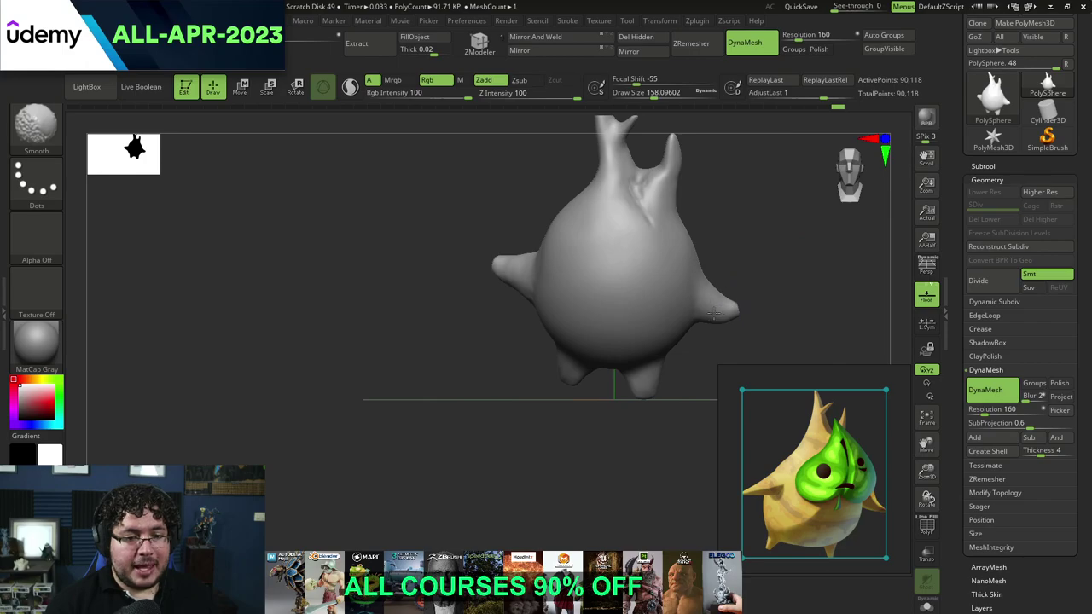
ctrl+right_drag(808, 268, 826, 245)
Step: Append a Cube3D as a new subtool to the creature
click(1012, 166)
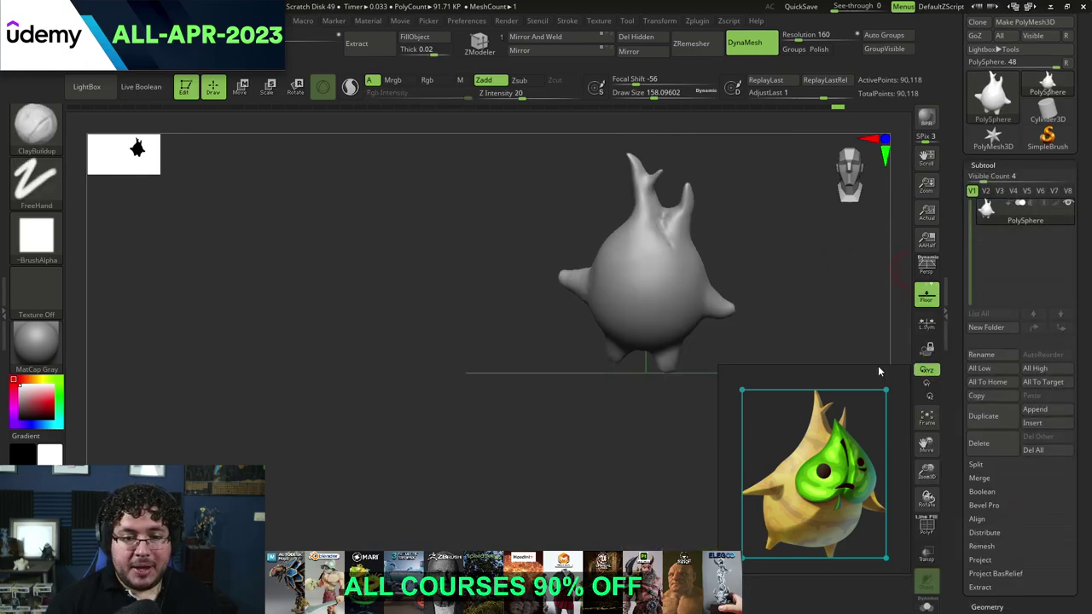
click(1030, 410)
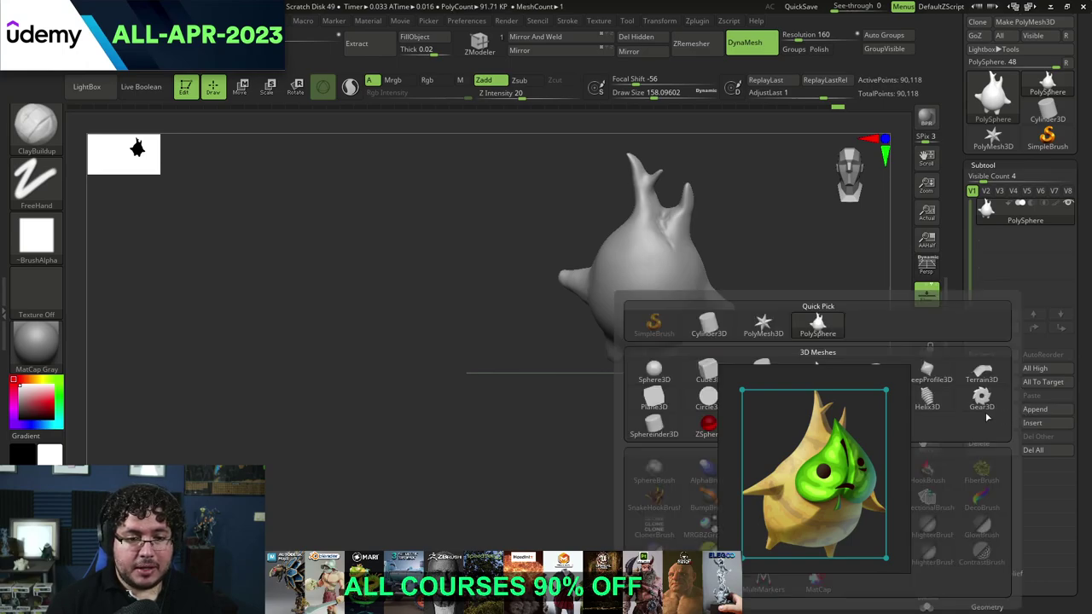
click(713, 372)
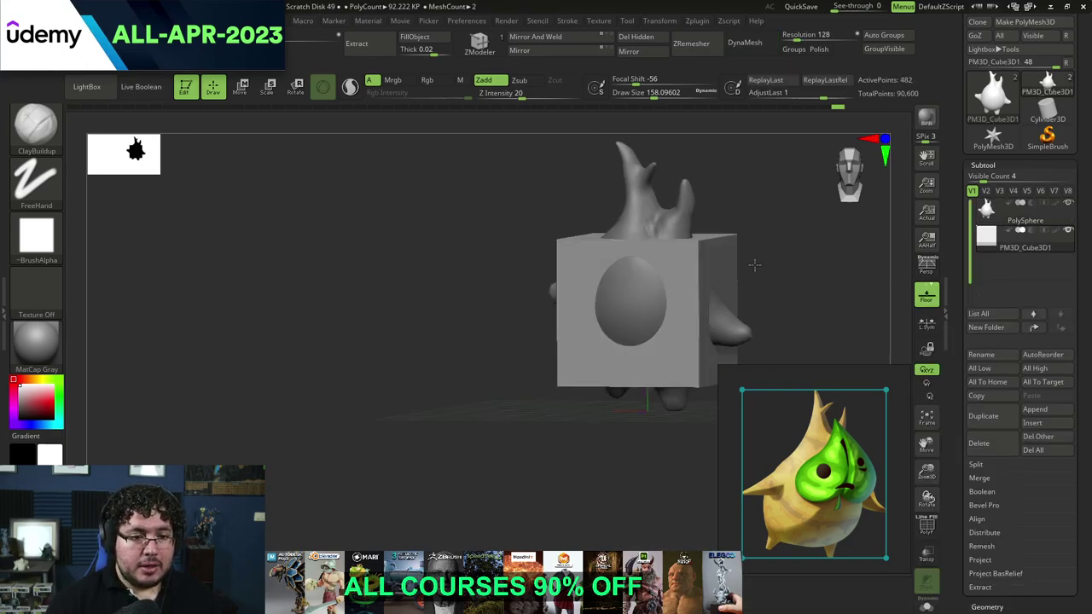
Step: Move the cube forward until it sits in front of the creature's body, and return to Draw mode in front view
key(w)
drag(673, 313, 637, 319)
drag(509, 313, 595, 314)
shift+drag(514, 382, 640, 290)
mouse_move(826, 249)
alt+mouse_down()
mouse_move(767, 239)
mouse_move(773, 292)
alt+mouse_up()
key(q)
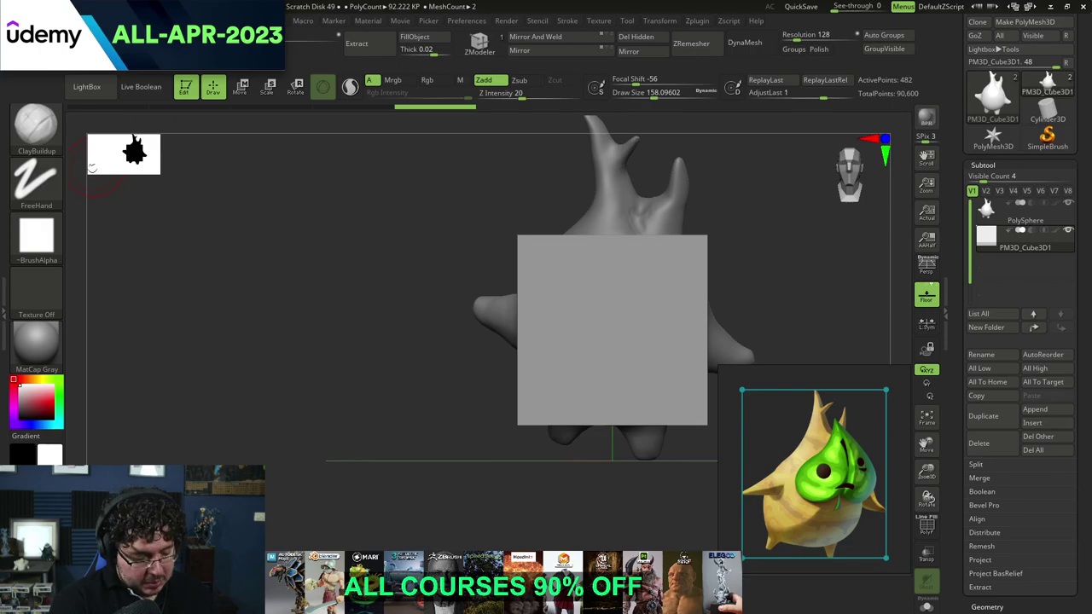
Step: Try lasso strokes along the cube's side with the SelectLasso brush and undo the result
ctrl+shift+click(43, 137)
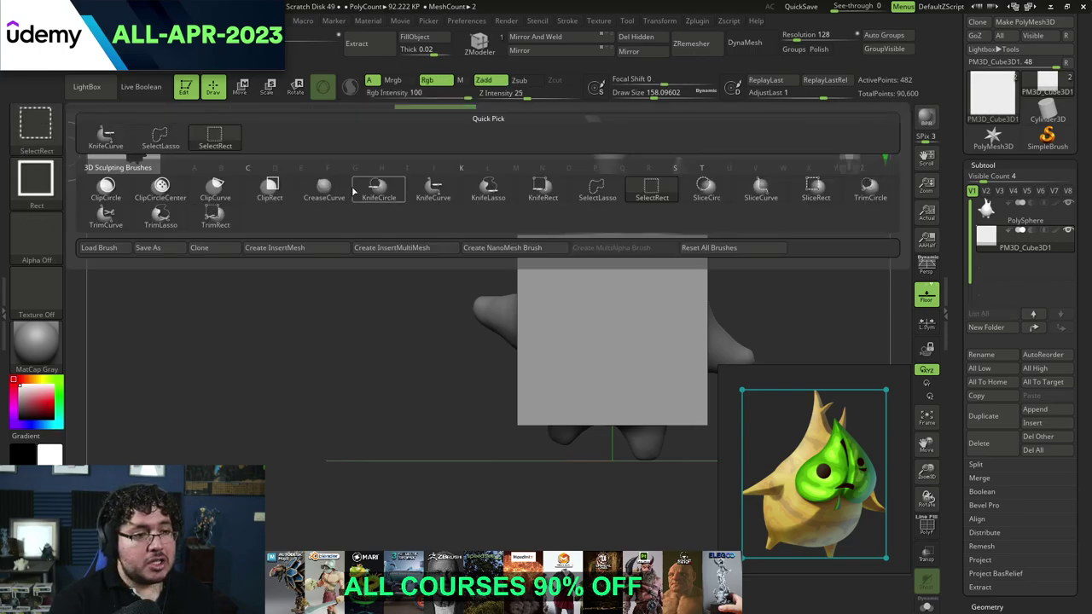
ctrl+shift+click(597, 192)
alt+drag(468, 316, 447, 336)
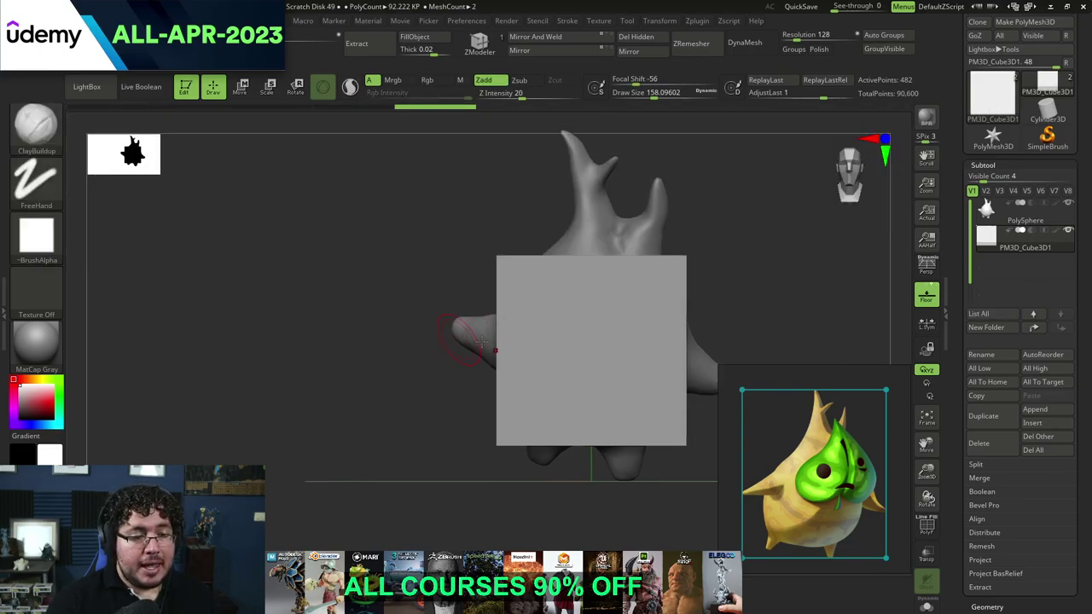
mouse_move(467, 394)
ctrl+shift+mouse_down()
mouse_move(498, 219)
mouse_move(484, 230)
ctrl+shift+mouse_up()
ctrl+shift+click(485, 454)
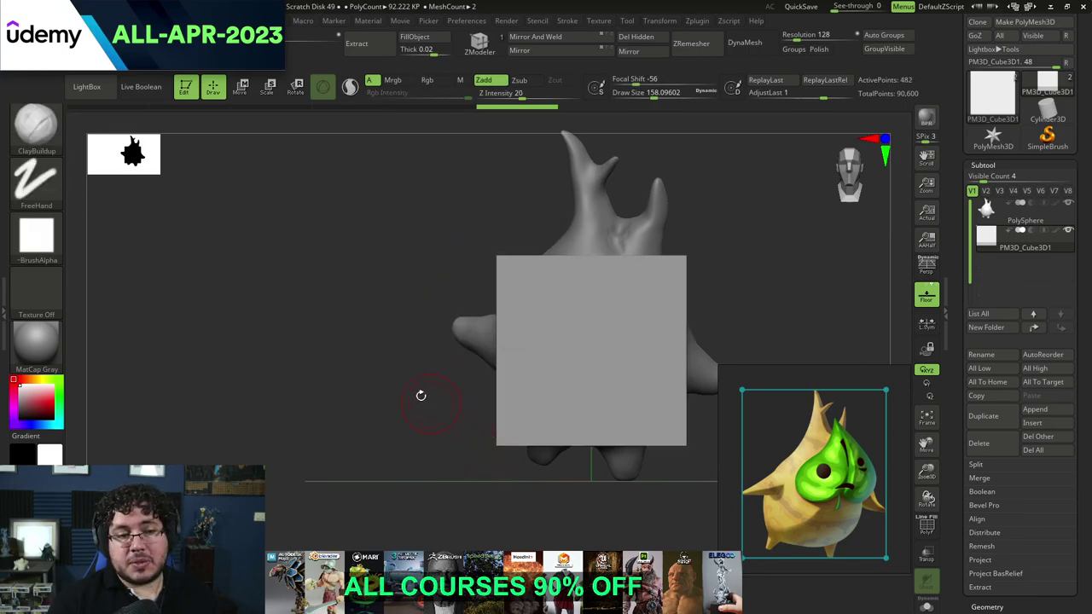
mouse_move(430, 378)
ctrl+shift+mouse_down()
mouse_move(517, 313)
mouse_move(445, 242)
ctrl+shift+mouse_up()
ctrl+shift+click(390, 370)
ctrl+shift+drag(393, 368, 475, 219)
ctrl+shift+click(475, 220)
key(ctrl+z)
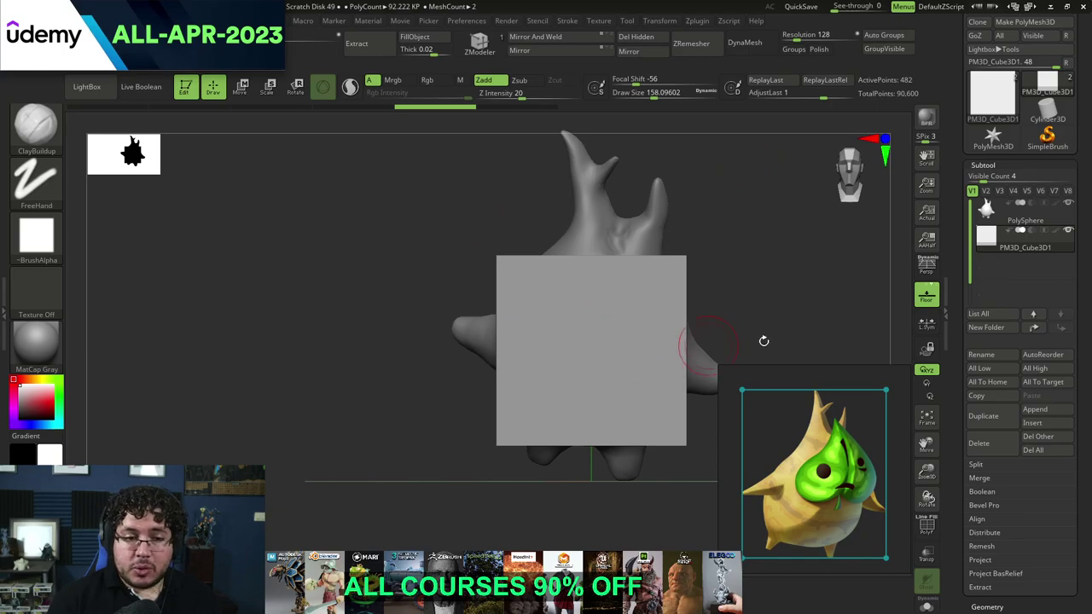
Step: Convert the cube to DynaMesh at resolution 128 and check its polygon wireframe
click(1005, 165)
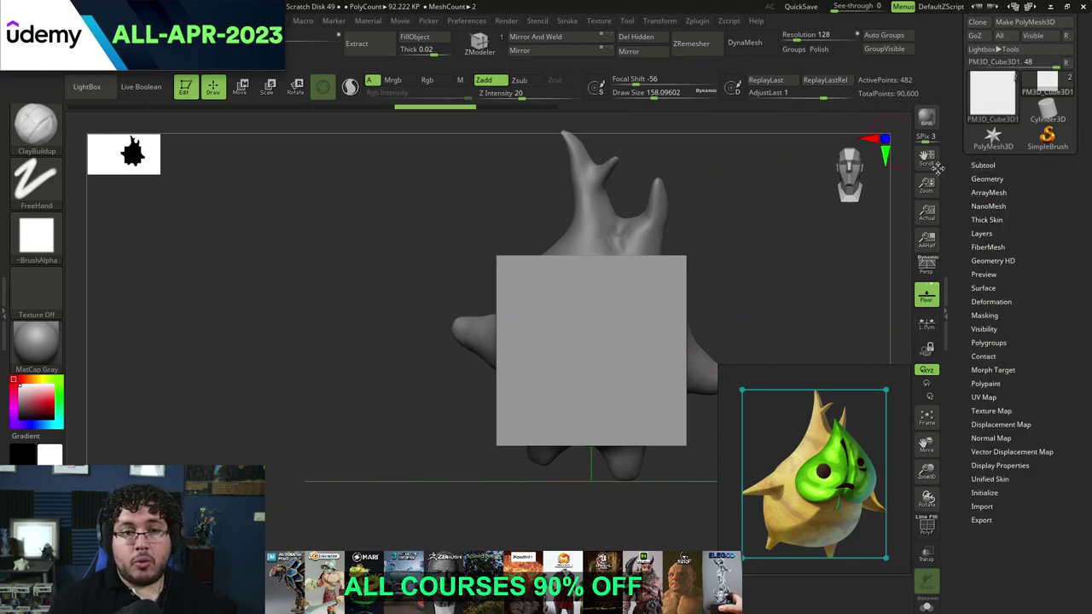
click(987, 179)
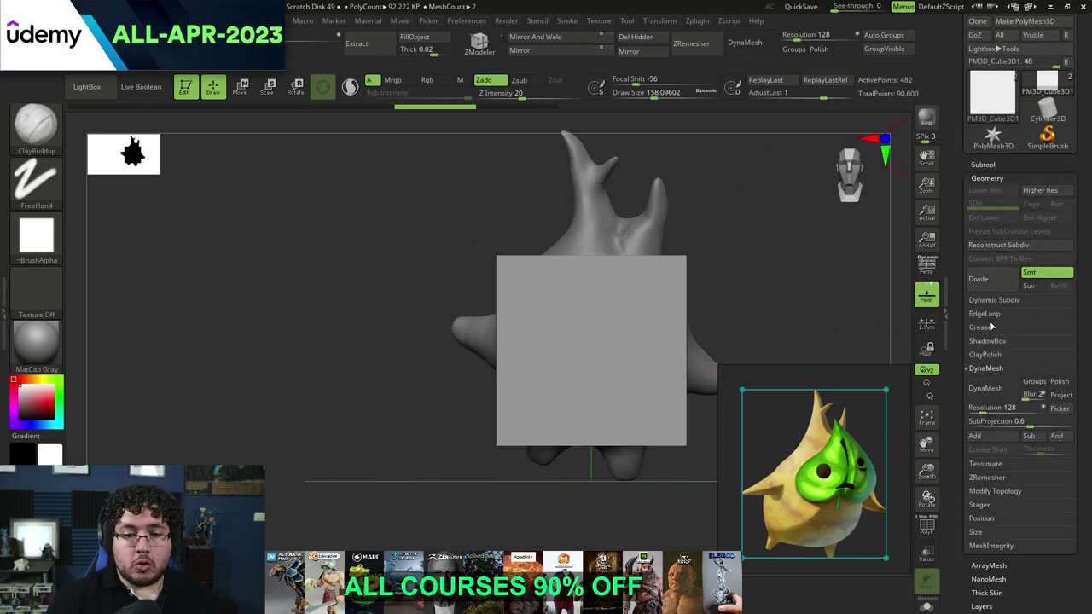
click(986, 389)
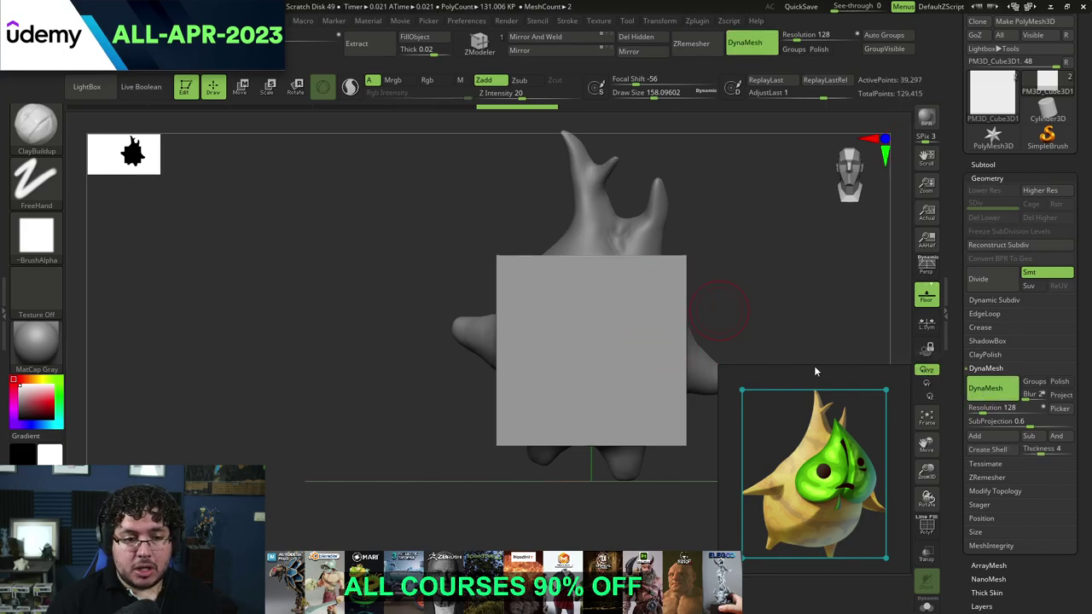
click(927, 526)
click(927, 522)
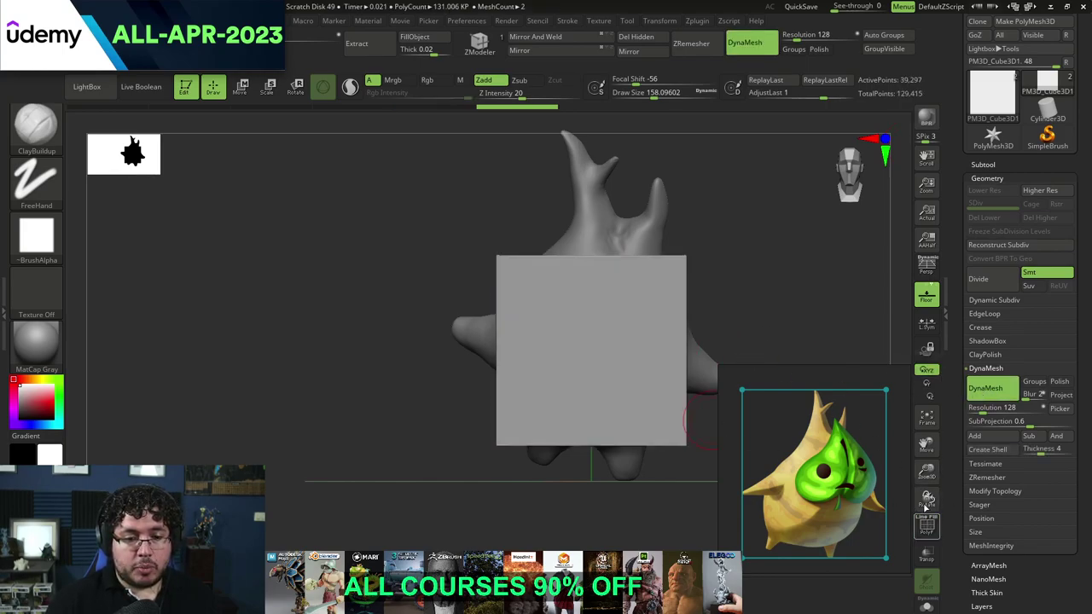
Step: Hide the cube's upper corners and a lower notch with SelectLasso cuts to rough out a leaf outline
key(ctrl+shift)
key(ctrl+shift)
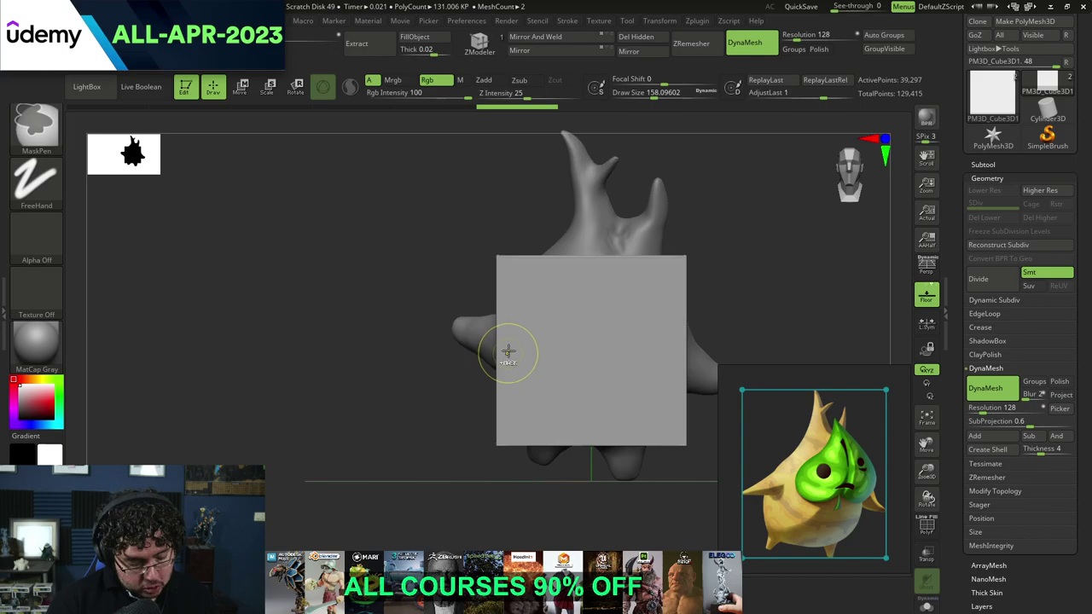
mouse_move(526, 313)
ctrl+alt+shift+mouse_down()
mouse_move(517, 203)
mouse_move(491, 218)
ctrl+alt+shift+mouse_up()
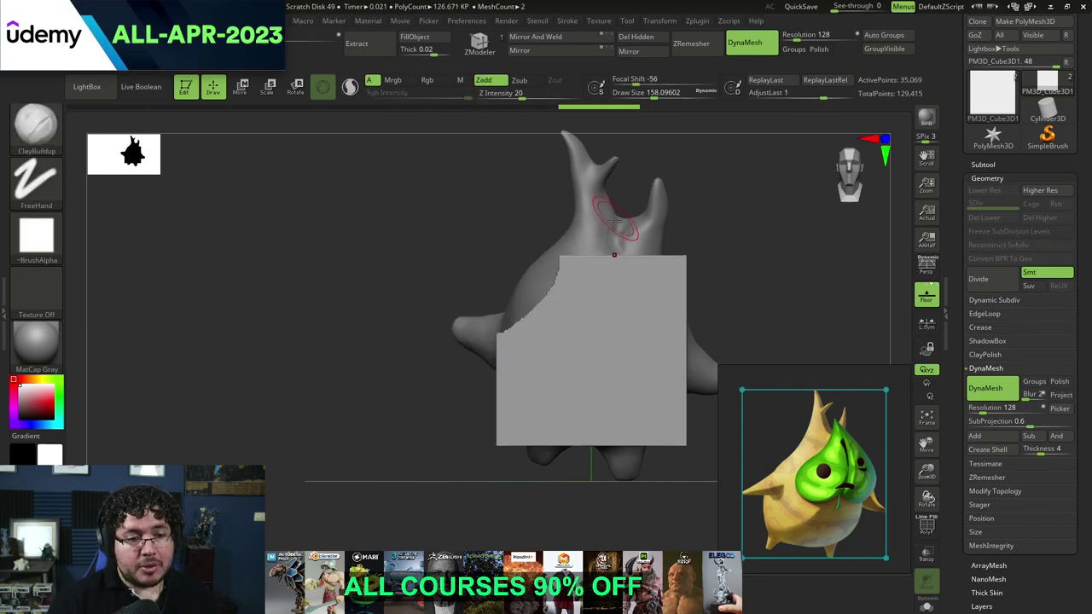
mouse_move(481, 355)
ctrl+alt+shift+mouse_down()
mouse_move(505, 341)
mouse_move(563, 259)
mouse_move(538, 264)
mouse_move(591, 262)
ctrl+alt+shift+mouse_up()
mouse_move(683, 380)
ctrl+alt+shift+mouse_down()
mouse_move(589, 220)
mouse_move(582, 234)
ctrl+alt+shift+mouse_up()
alt+drag(743, 238, 737, 177)
mouse_move(543, 263)
ctrl+alt+shift+mouse_down()
mouse_move(499, 283)
mouse_move(505, 371)
mouse_move(549, 367)
mouse_move(491, 457)
mouse_move(424, 180)
ctrl+alt+shift+mouse_up()
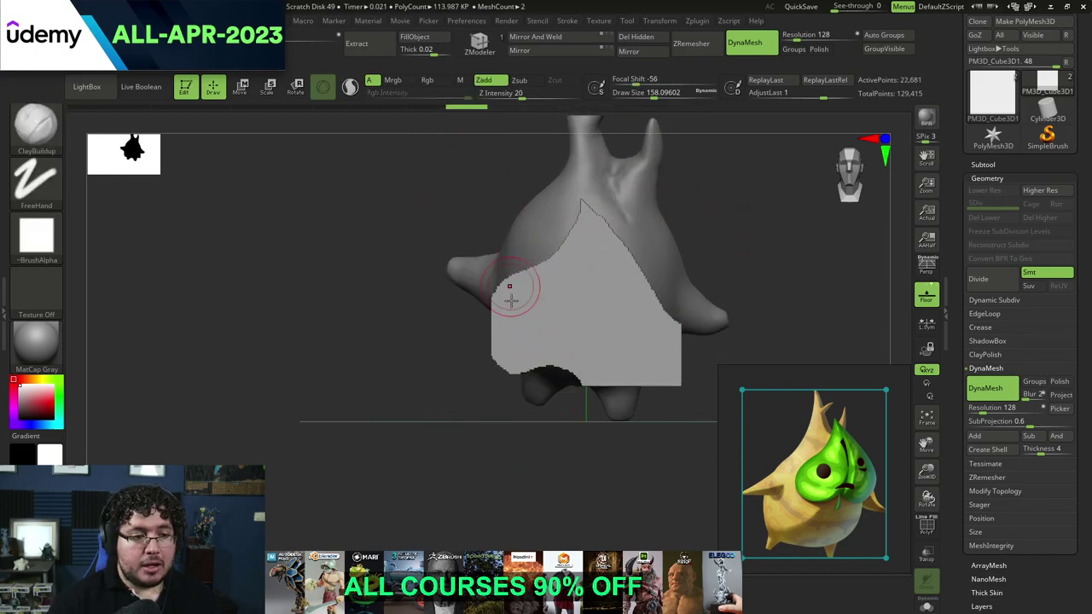
Step: Lasso away the remaining lower corners and bottom edge of the leaf outline, and delete the hidden geometry
key(ctrl+shift)
mouse_move(570, 386)
ctrl+shift+mouse_down()
mouse_move(668, 381)
mouse_move(704, 318)
ctrl+shift+mouse_up()
key(ctrl+z)
mouse_move(597, 380)
ctrl+alt+shift+mouse_down()
mouse_move(669, 368)
mouse_move(689, 312)
mouse_move(668, 326)
mouse_move(639, 399)
mouse_move(852, 217)
ctrl+alt+shift+mouse_up()
key(ctrl+z)
ctrl+alt+shift+drag(570, 388, 571, 390)
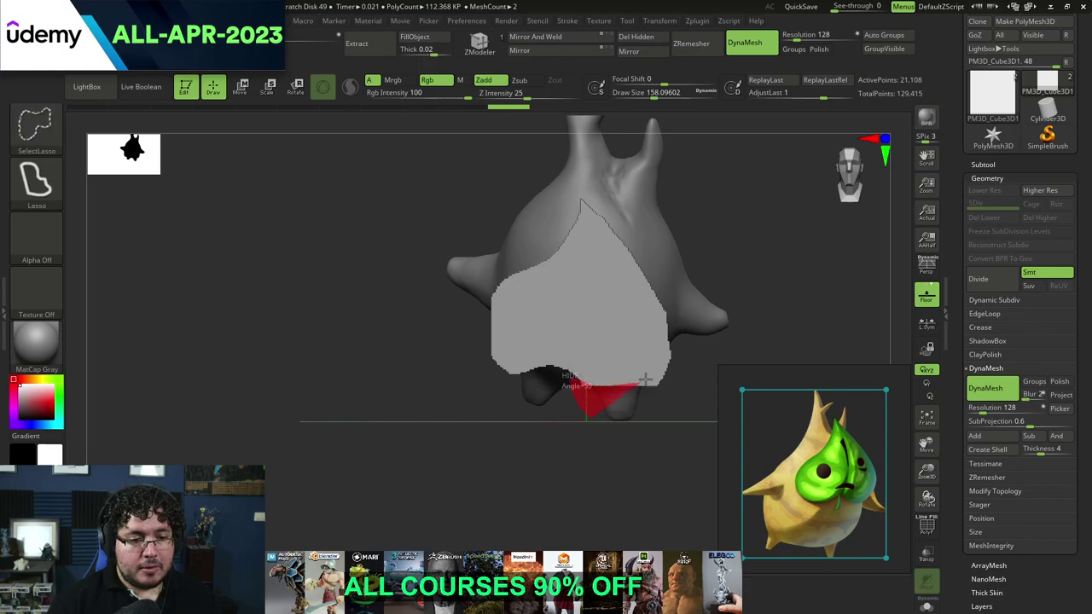
mouse_move(672, 357)
ctrl+alt+shift+mouse_down()
mouse_move(646, 494)
mouse_move(627, 499)
ctrl+alt+shift+mouse_up()
mouse_move(785, 295)
alt+mouse_down()
mouse_move(721, 258)
mouse_move(802, 283)
mouse_move(799, 261)
mouse_move(733, 242)
mouse_move(797, 239)
mouse_move(802, 266)
mouse_move(789, 213)
alt+mouse_up()
click(652, 38)
Step: Try strokes and another lasso hide on the cut leaf piece, and undo everything back to the whole cube
drag(783, 257, 716, 265)
mouse_move(537, 341)
mouse_down()
mouse_move(518, 361)
mouse_move(555, 370)
mouse_move(629, 328)
mouse_up()
key(ctrl+z)
key(ctrl+z)
drag(781, 244, 627, 305)
alt+drag(533, 380, 642, 315)
key(ctrl+z)
drag(789, 245, 711, 249)
alt+drag(558, 383, 590, 336)
mouse_move(758, 209)
ctrl+alt+shift+mouse_down()
mouse_move(625, 211)
mouse_move(615, 309)
mouse_move(622, 379)
mouse_move(680, 384)
ctrl+alt+shift+mouse_up()
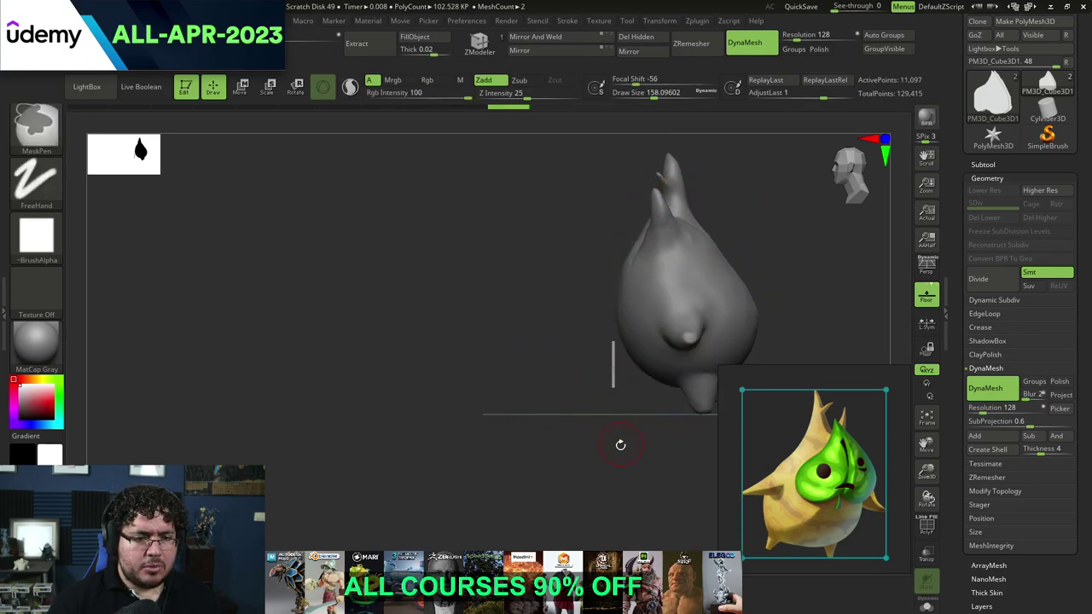
alt+drag(619, 443, 625, 480)
drag(624, 480, 657, 483)
key(ctrl+z)
key(ctrl+z)
key(ctrl+z)
drag(759, 253, 811, 276)
key(ctrl+z)
key(ctrl+z)
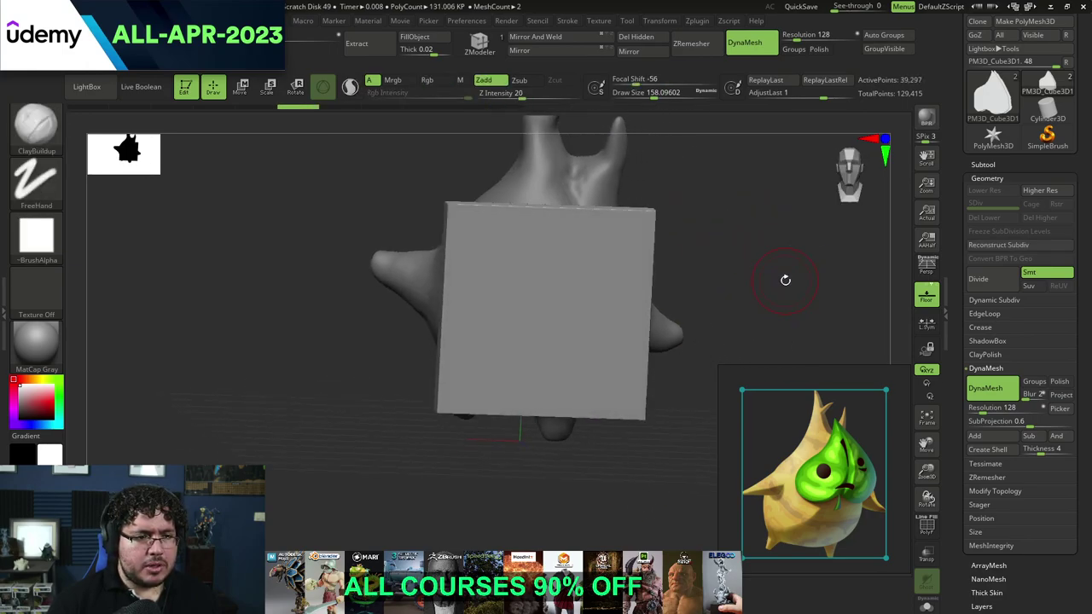
Step: Choose the KnifeCurve brush and slice off the cube's two upper corners diagonally in front view
shift+drag(254, 256, 280, 310)
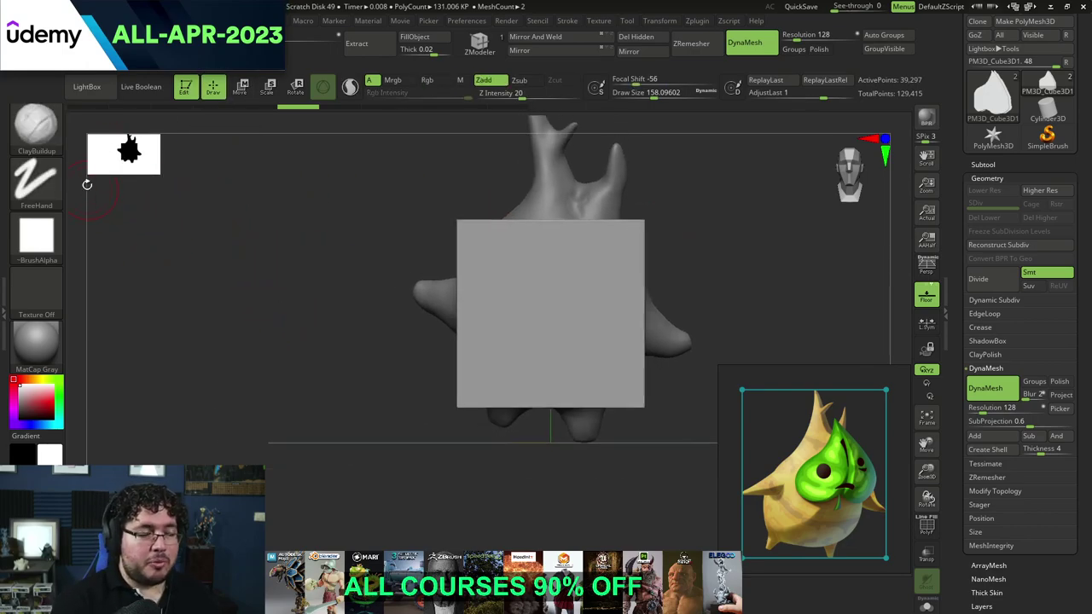
click(55, 153)
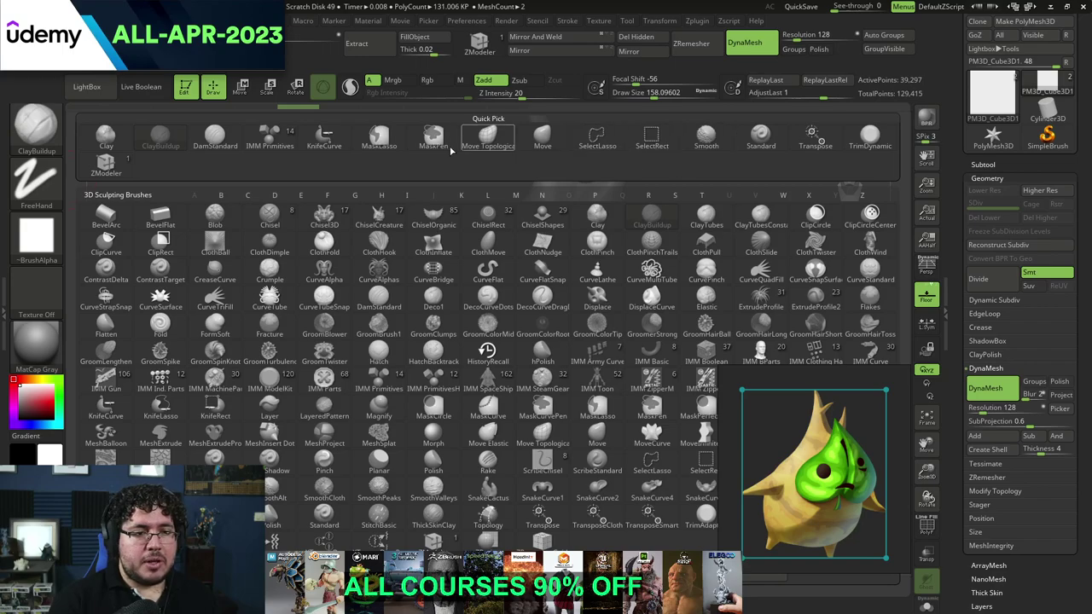
click(323, 146)
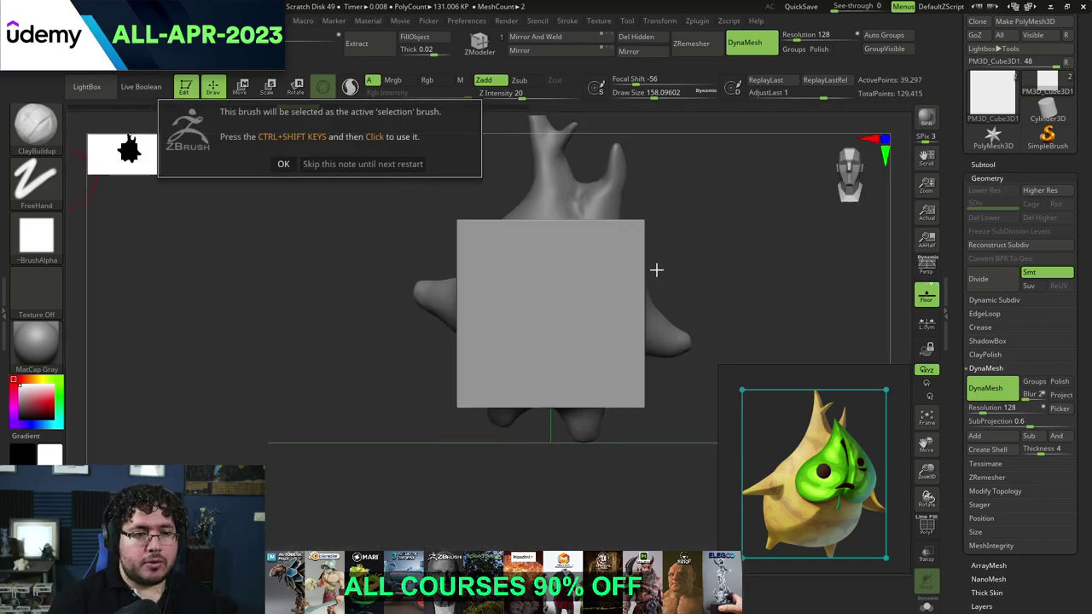
click(287, 165)
ctrl+shift+drag(562, 196, 714, 415)
ctrl+shift+drag(440, 300, 597, 146)
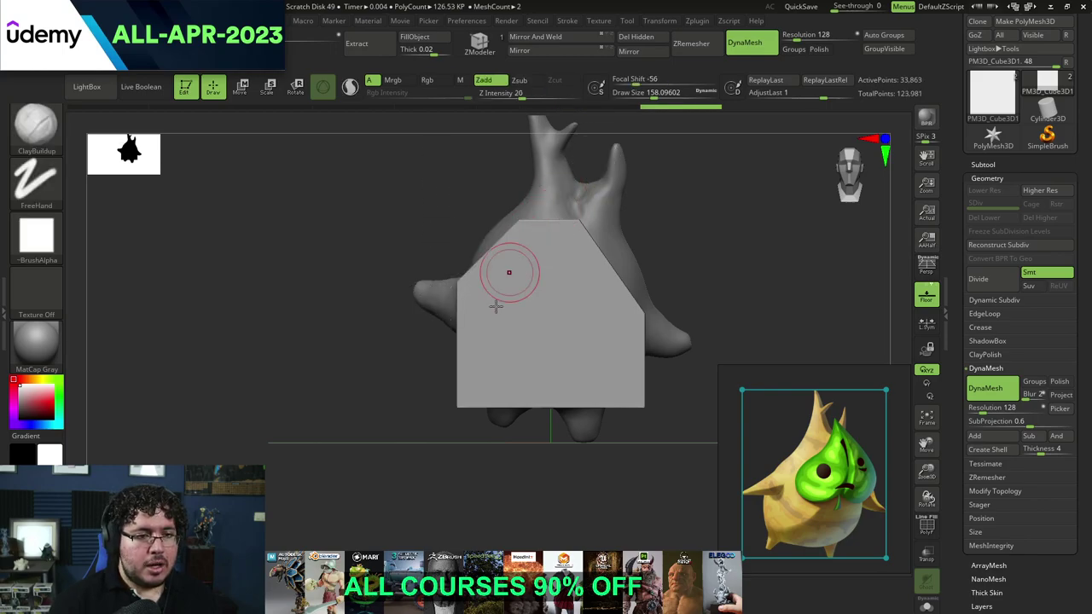
Step: Slice off the two lower corners with KnifeCurve and cut an inverted V notch into the middle of the bottom edge
mouse_move(523, 443)
ctrl+shift+mouse_down()
mouse_move(449, 318)
mouse_move(430, 327)
ctrl+shift+mouse_up()
ctrl+shift+drag(679, 333, 546, 475)
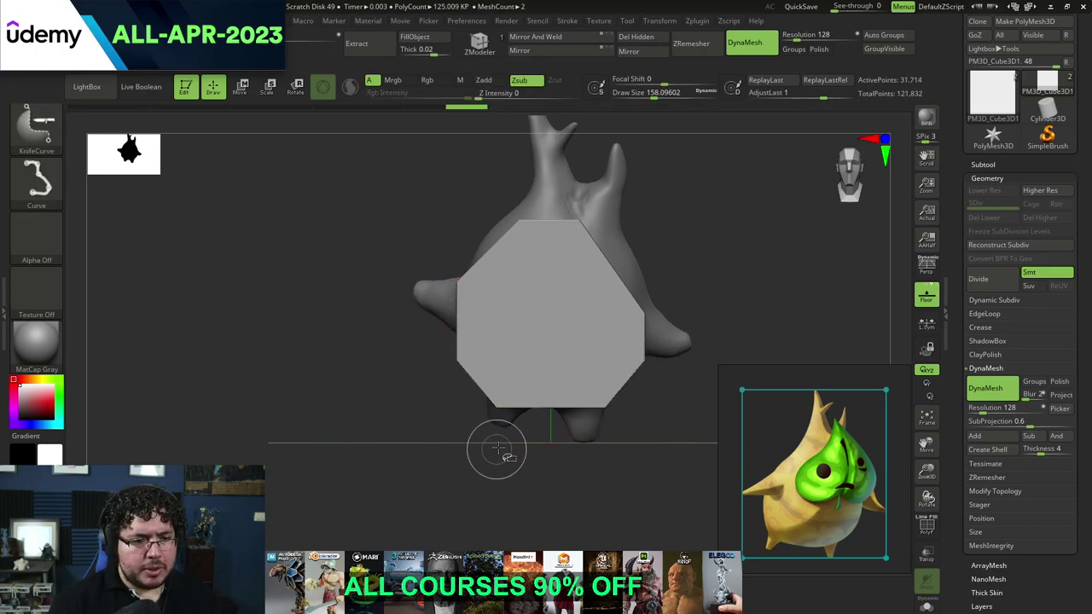
ctrl+shift+drag(613, 451, 553, 376)
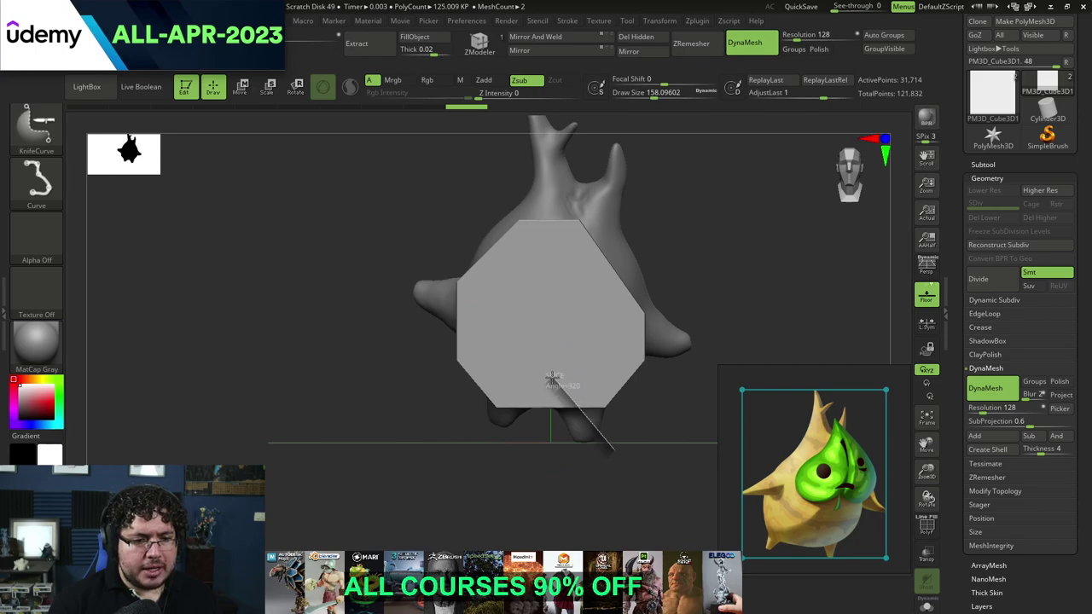
ctrl+shift+drag(501, 445, 500, 445)
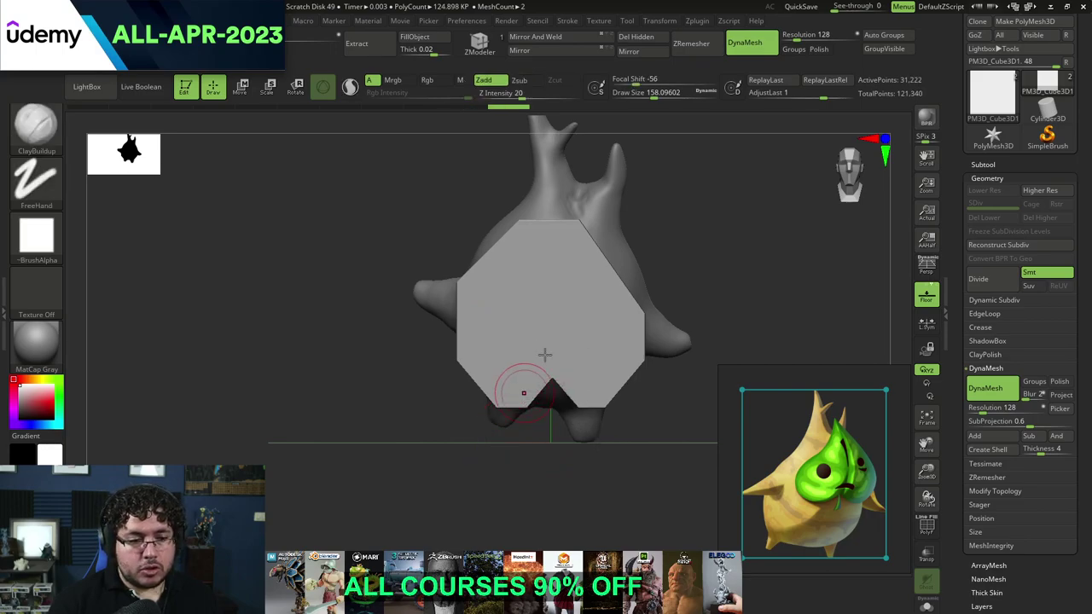
Step: Cut a concave curve along the mask's upper-left side with KnifeCurve
drag(700, 256, 676, 259)
mouse_move(424, 317)
ctrl+shift+mouse_down()
mouse_move(498, 295)
mouse_move(558, 188)
ctrl+shift+mouse_up()
mouse_move(696, 221)
mouse_down()
mouse_move(741, 244)
mouse_move(695, 239)
mouse_up()
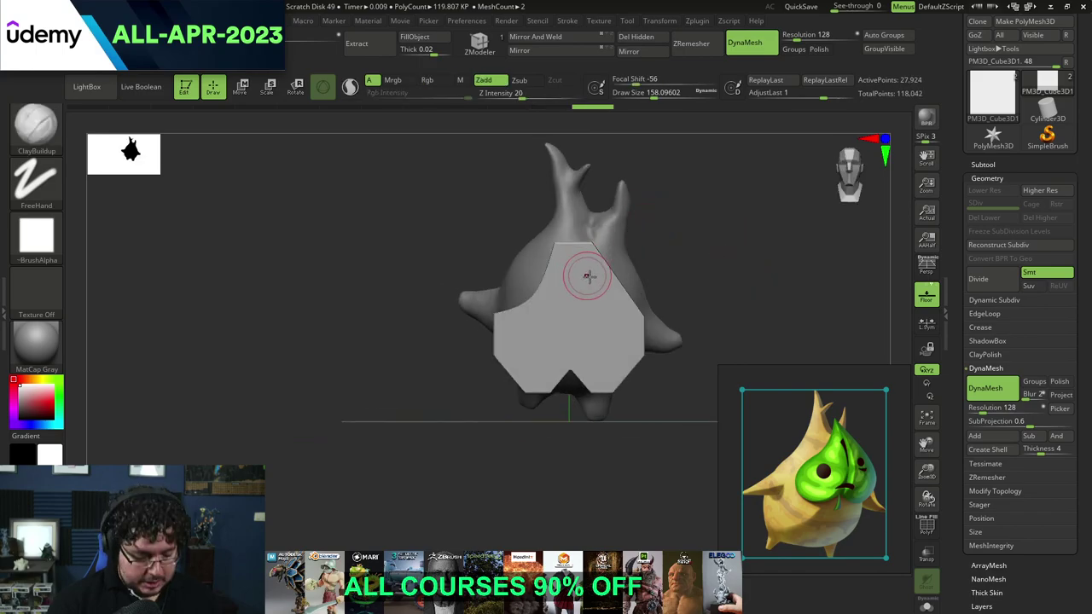
Step: Pull the mask's flat top into a leaf tip with the Move brush
key(b)
key(m)
key(v)
key(space)
key(space)
drag(588, 271, 586, 256)
alt+drag(665, 214, 635, 242)
key(space)
drag(544, 233, 533, 203)
key(space)
drag(534, 210, 536, 207)
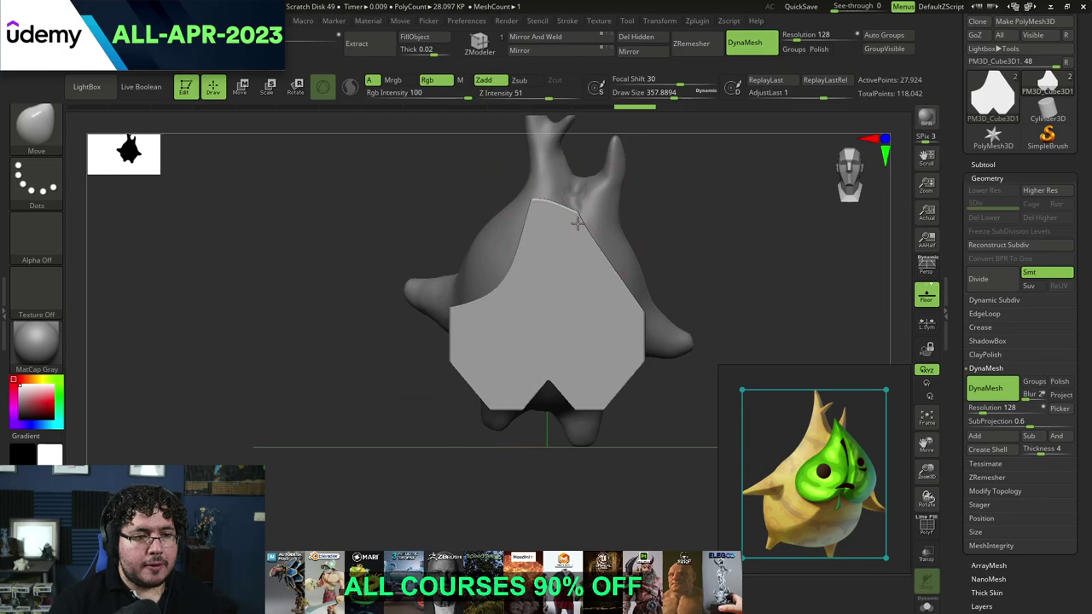
drag(582, 237, 589, 232)
key(space)
Step: Bevel the mask's edges around the tip and along the upper-left curve with the TrimDynamic brush
mouse_move(665, 189)
mouse_down()
mouse_move(612, 204)
mouse_move(586, 239)
mouse_move(587, 226)
mouse_up()
key(b)
key(t)
key(d)
key(space)
key(space)
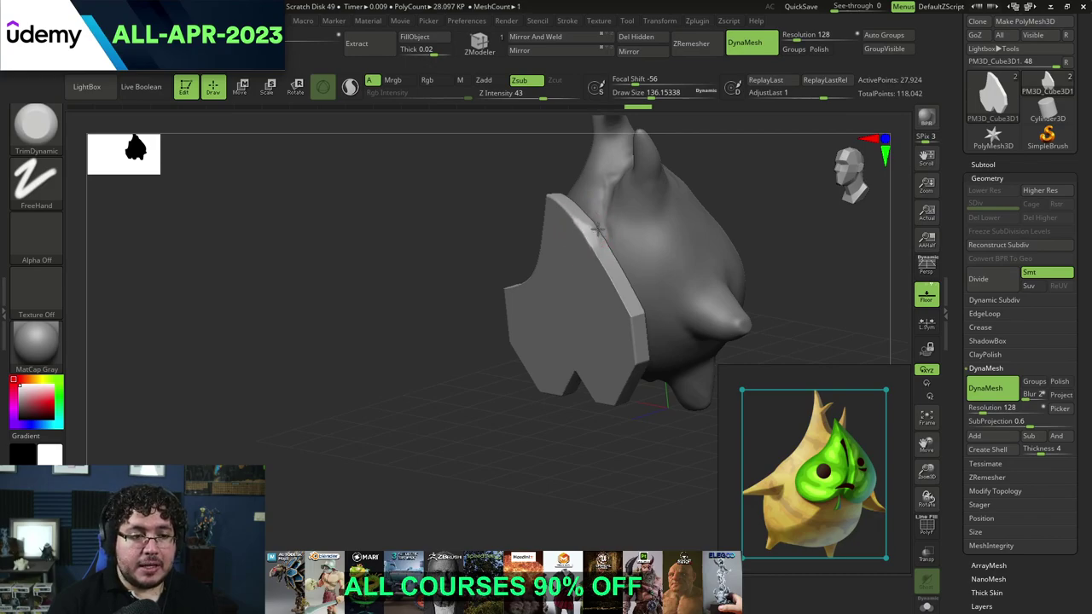
drag(498, 240, 534, 201)
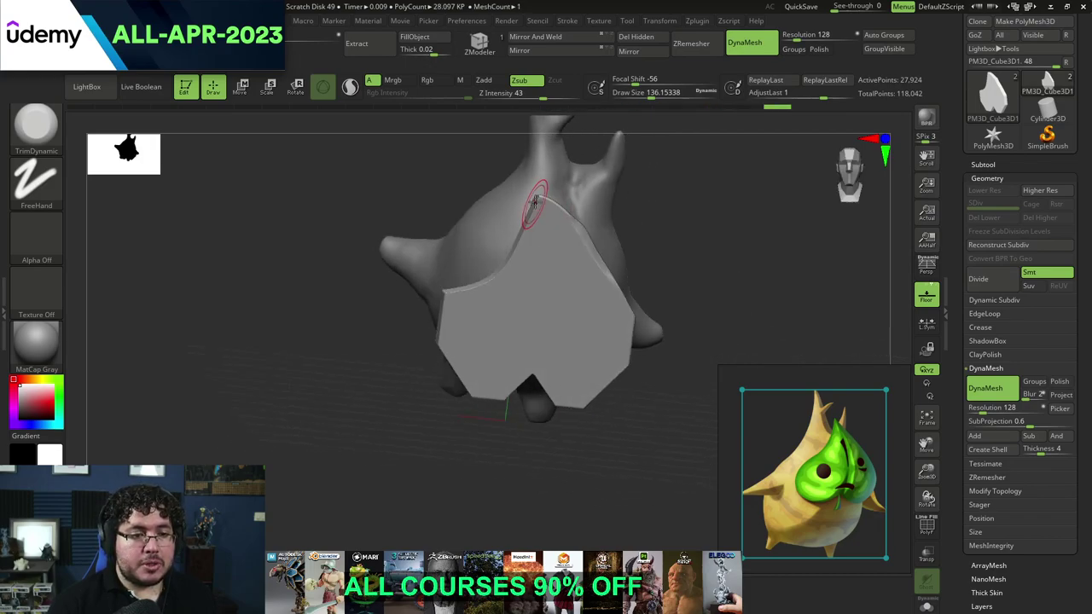
drag(535, 226, 506, 267)
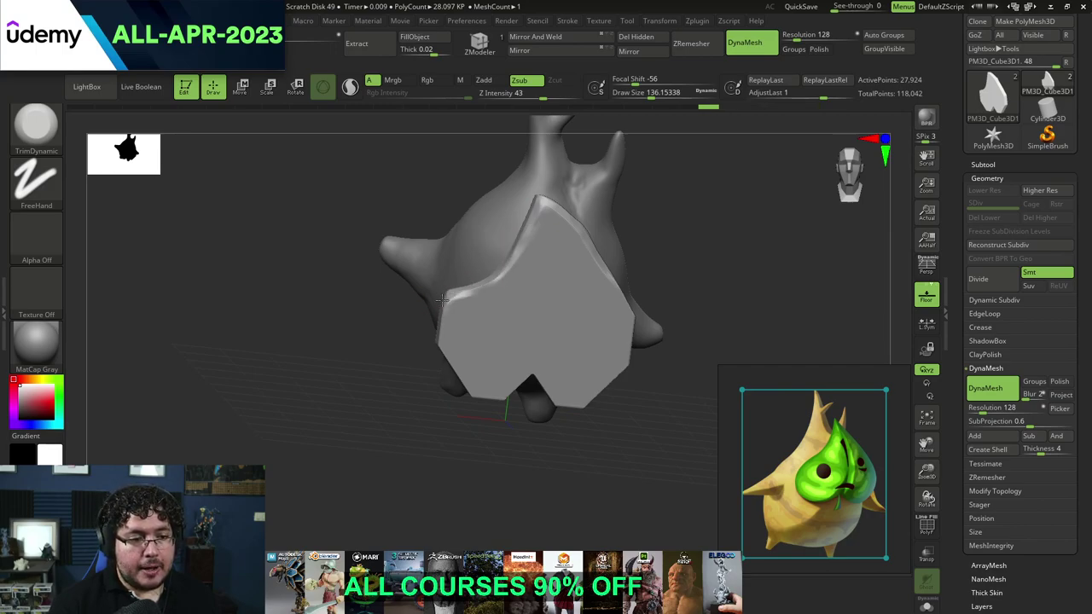
Step: Round off the mask's left side and lower-left edge with TrimDynamic, refining the bevel up to the tip
drag(442, 334, 453, 367)
mouse_move(369, 371)
mouse_down()
mouse_move(447, 357)
mouse_move(441, 319)
mouse_up()
drag(464, 389, 441, 322)
drag(573, 242, 605, 179)
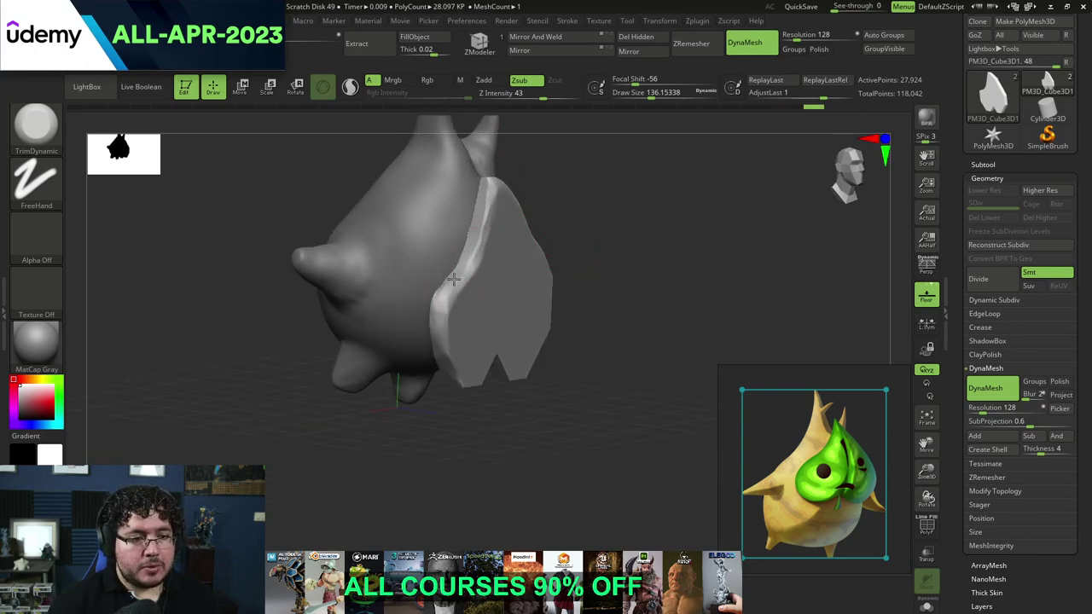
drag(487, 199, 487, 190)
right_drag(486, 190, 513, 203)
drag(510, 204, 478, 258)
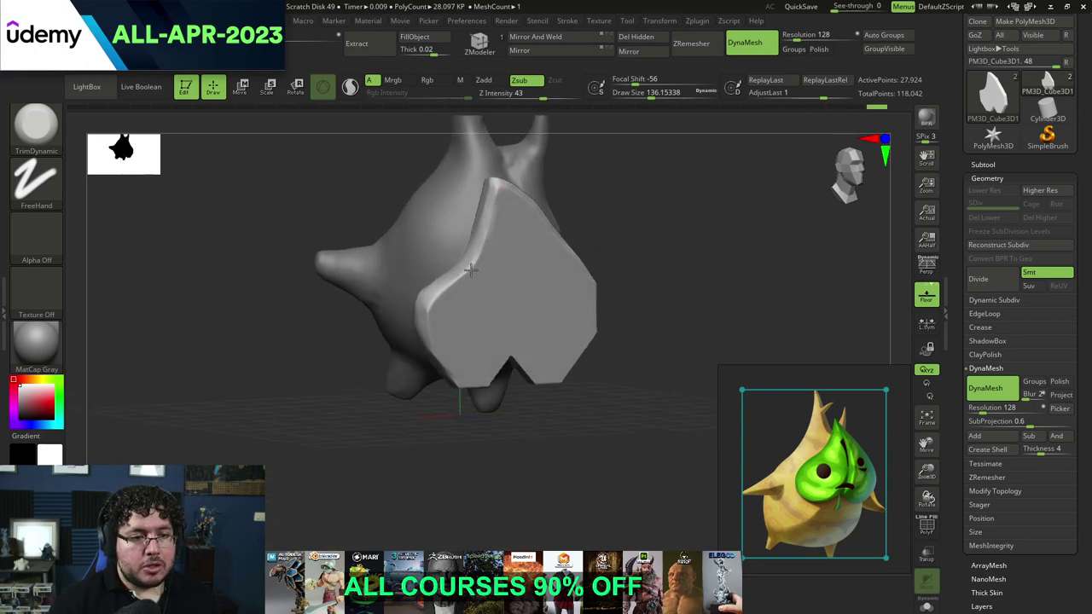
Step: Reshape the mask's right side into a fuller curve in front view with a large Move brush
shift+right_drag(478, 257, 523, 184)
key(b)
key(m)
key(v)
key(space)
mouse_move(512, 264)
mouse_down()
mouse_move(523, 265)
mouse_move(489, 242)
mouse_move(472, 256)
mouse_move(572, 242)
mouse_up()
key(space)
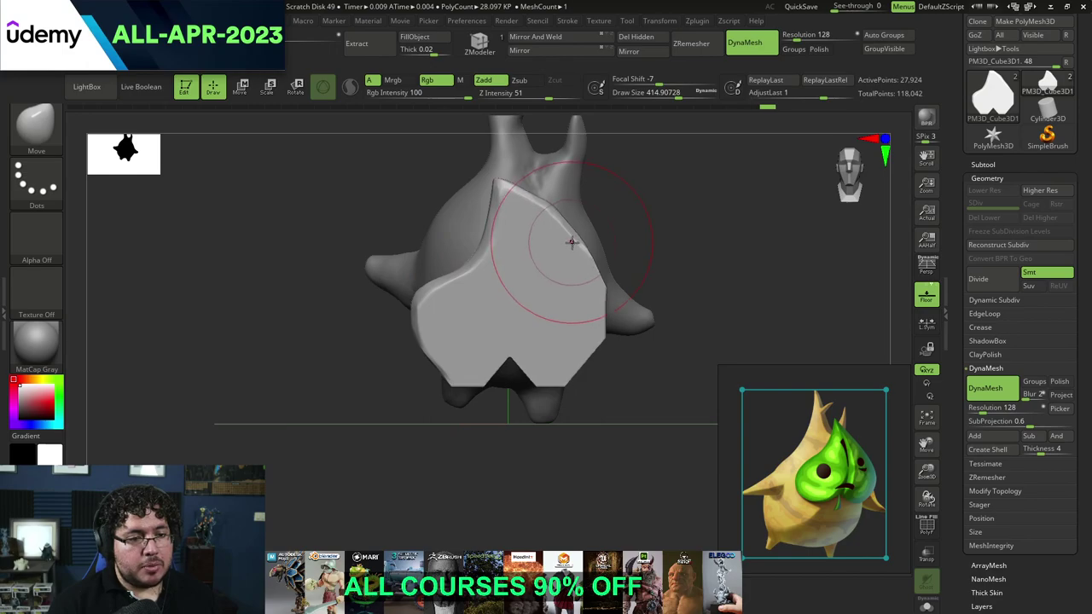
drag(665, 237, 646, 199)
key(space)
drag(593, 300, 571, 299)
Step: Bevel the mask's right edge with the TrimDynamic brush
key(b)
key(t)
key(d)
key(space)
mouse_move(662, 271)
mouse_down()
mouse_move(597, 266)
mouse_move(577, 251)
mouse_move(562, 342)
mouse_move(597, 317)
mouse_up()
drag(570, 271, 575, 278)
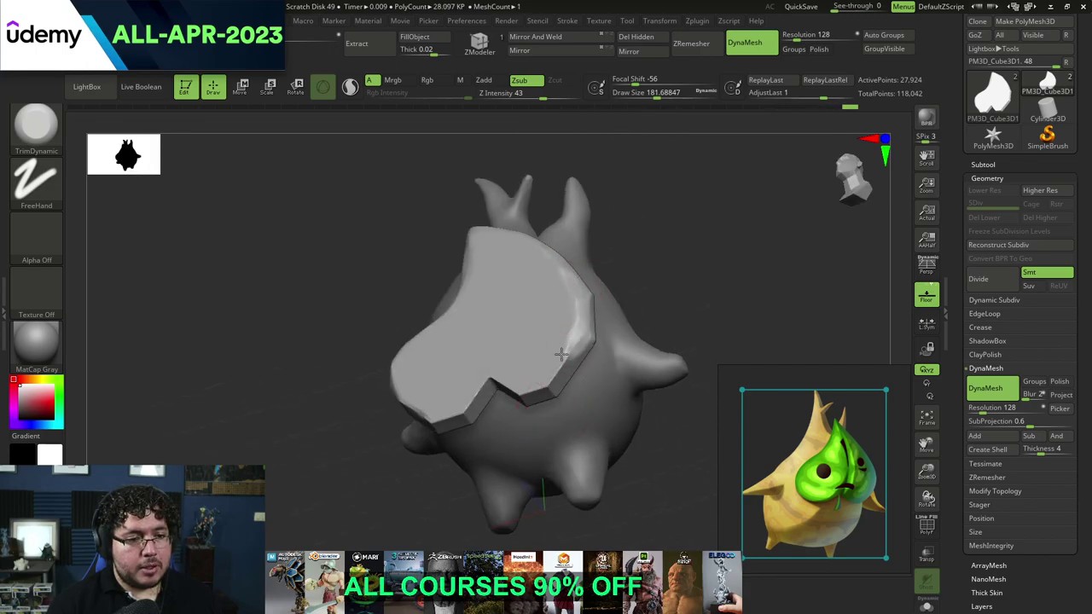
Step: Round the lower lobes, the bottom notch and the side edges of the mask with a smaller TrimDynamic brush
drag(656, 237, 688, 286)
key(space)
drag(543, 337, 533, 338)
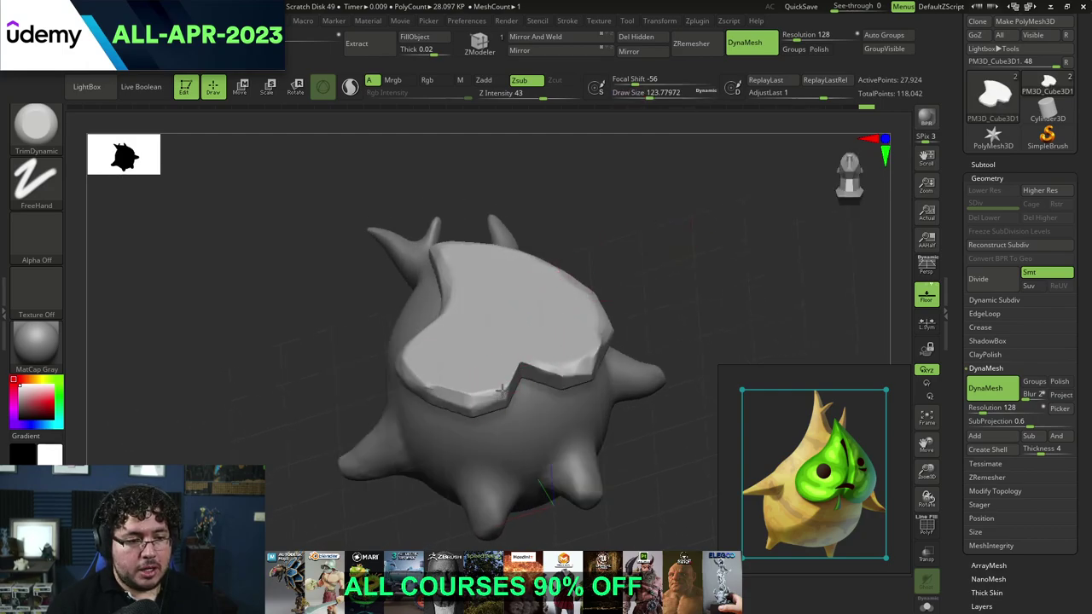
mouse_move(534, 369)
mouse_down()
mouse_move(603, 324)
mouse_move(588, 254)
mouse_up()
drag(683, 282, 632, 275)
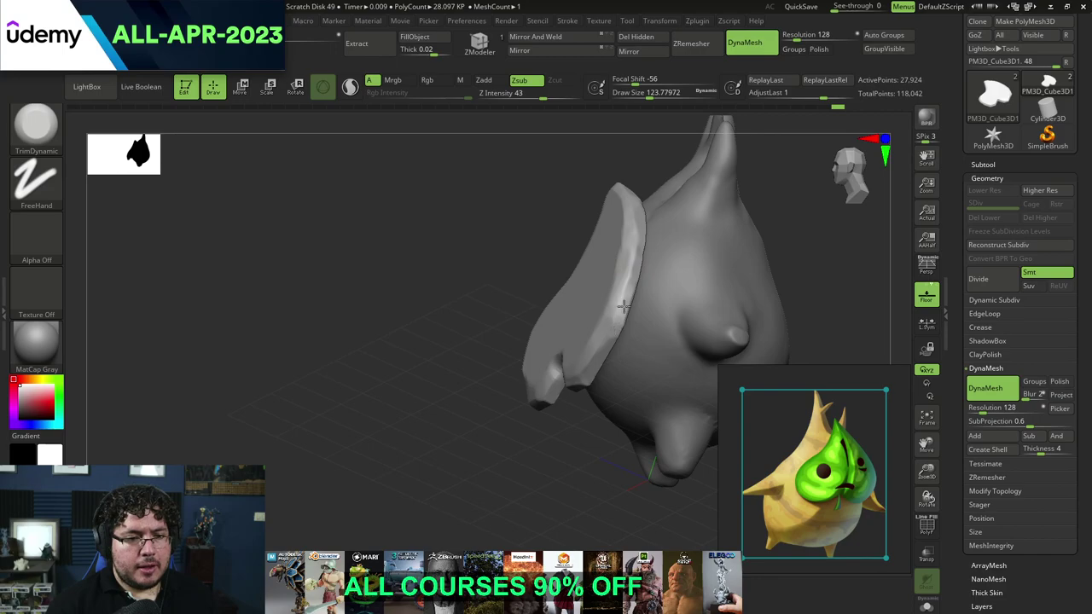
drag(576, 394, 586, 376)
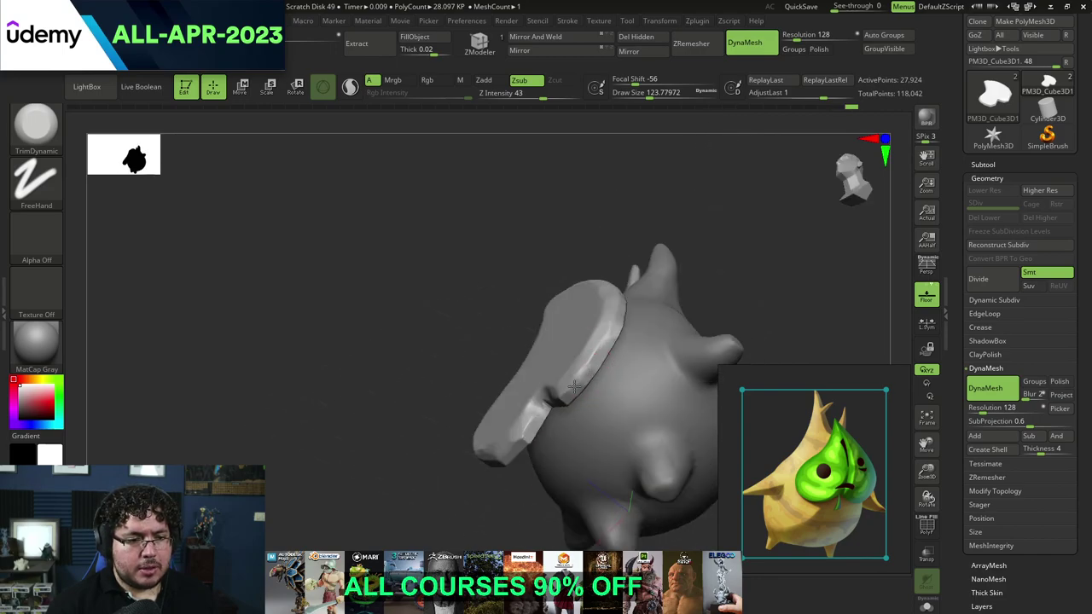
drag(452, 326, 510, 264)
drag(569, 372, 510, 448)
drag(586, 292, 628, 285)
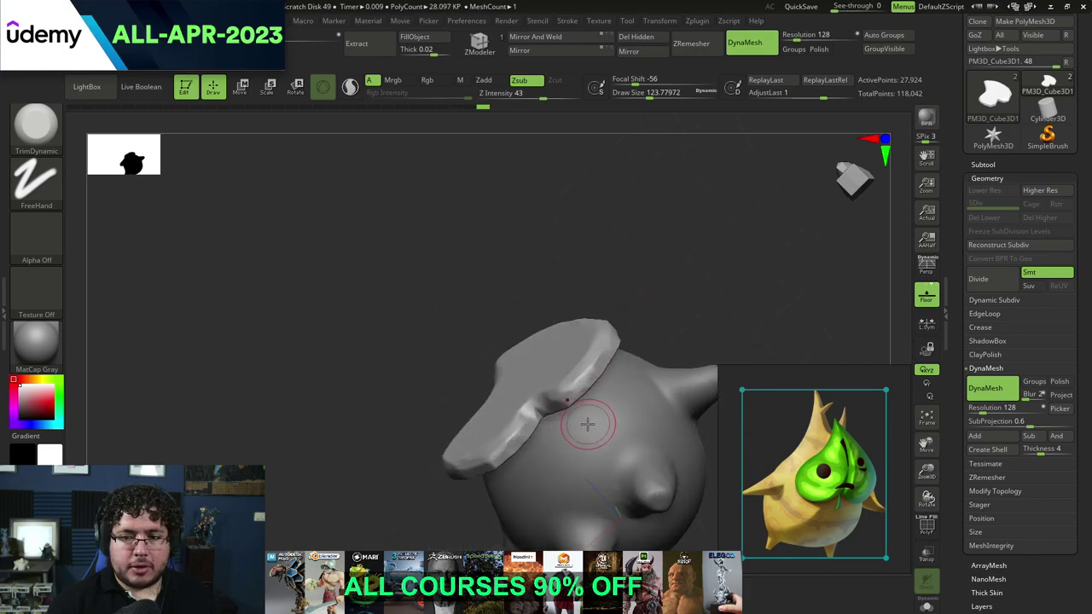
drag(453, 487, 504, 372)
alt+drag(673, 264, 618, 265)
drag(431, 489, 477, 484)
drag(458, 422, 466, 457)
Step: Refine the mask's leaf silhouette in front view with the Move brush, adjusting the sides and lower lobes
mouse_move(682, 286)
shift+mouse_down()
mouse_move(646, 281)
mouse_move(621, 234)
shift+mouse_up()
key(b)
key(m)
key(v)
key(space)
drag(577, 266, 587, 266)
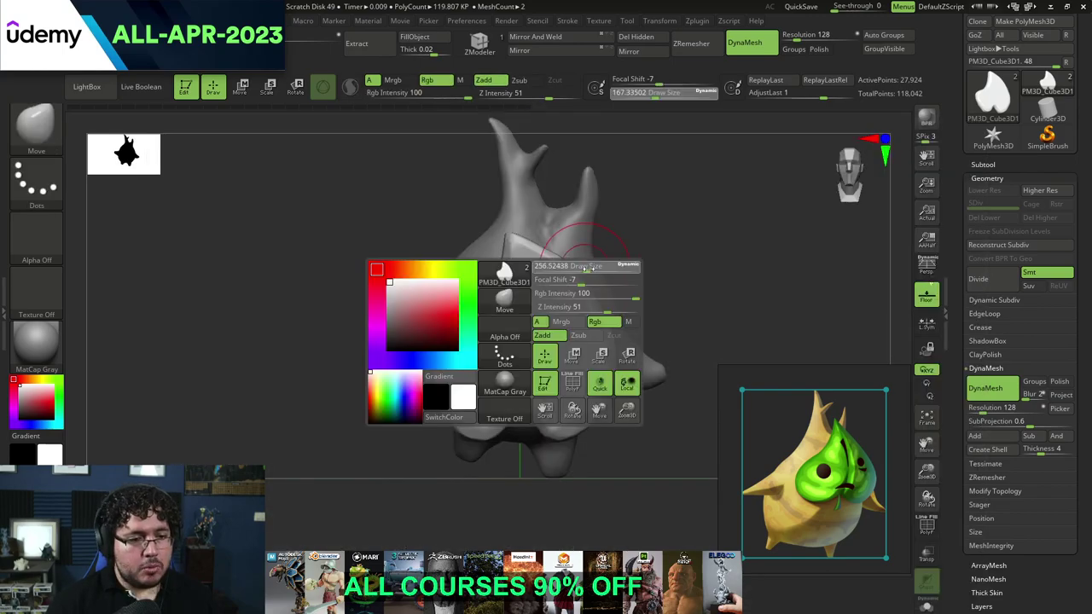
key(space)
drag(528, 291, 539, 292)
key(space)
drag(482, 344, 493, 344)
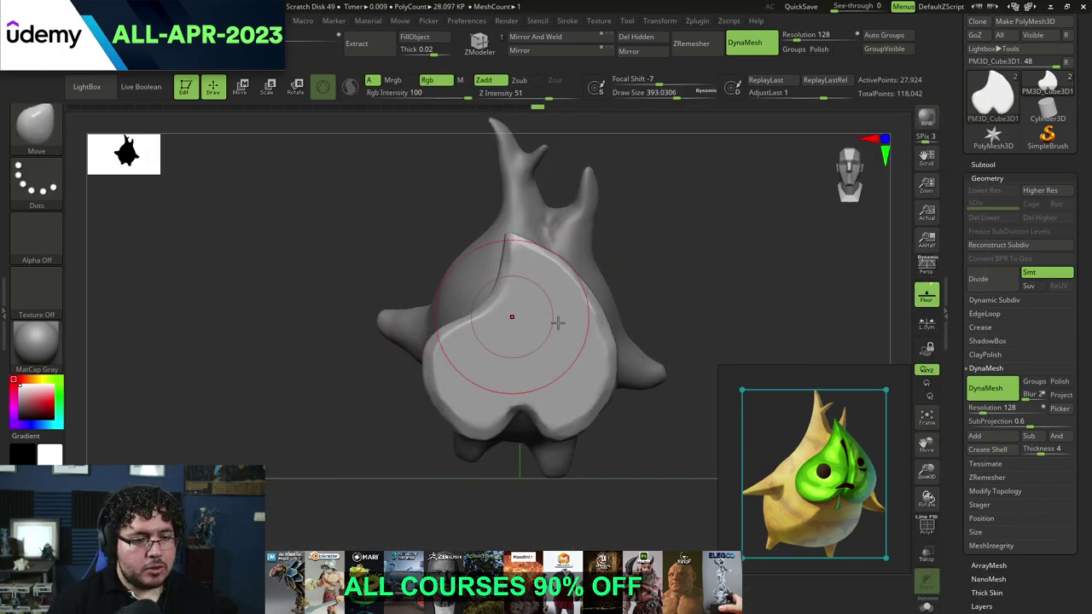
drag(593, 329, 596, 325)
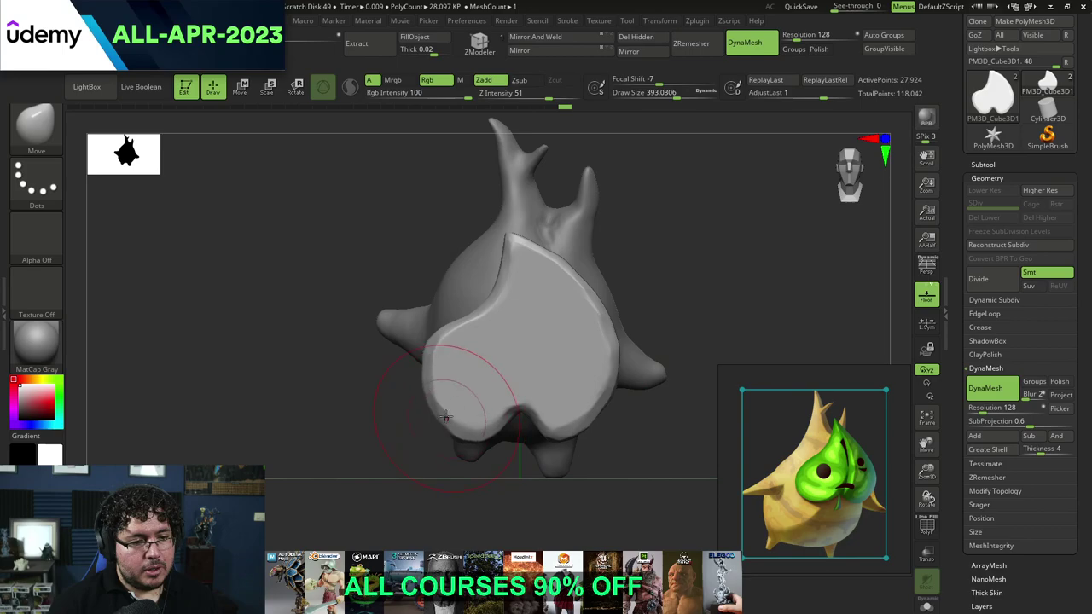
drag(443, 442, 529, 409)
mouse_move(571, 353)
mouse_down()
mouse_move(612, 312)
mouse_move(595, 319)
mouse_move(614, 329)
mouse_up()
alt+drag(528, 355, 575, 324)
Step: Raise and tilt the leaf mask against the front of the body with the gizmo, and return to Draw mode
key(w)
drag(484, 243, 485, 218)
shift+drag(623, 262, 570, 266)
alt+drag(656, 244, 649, 271)
drag(613, 275, 653, 273)
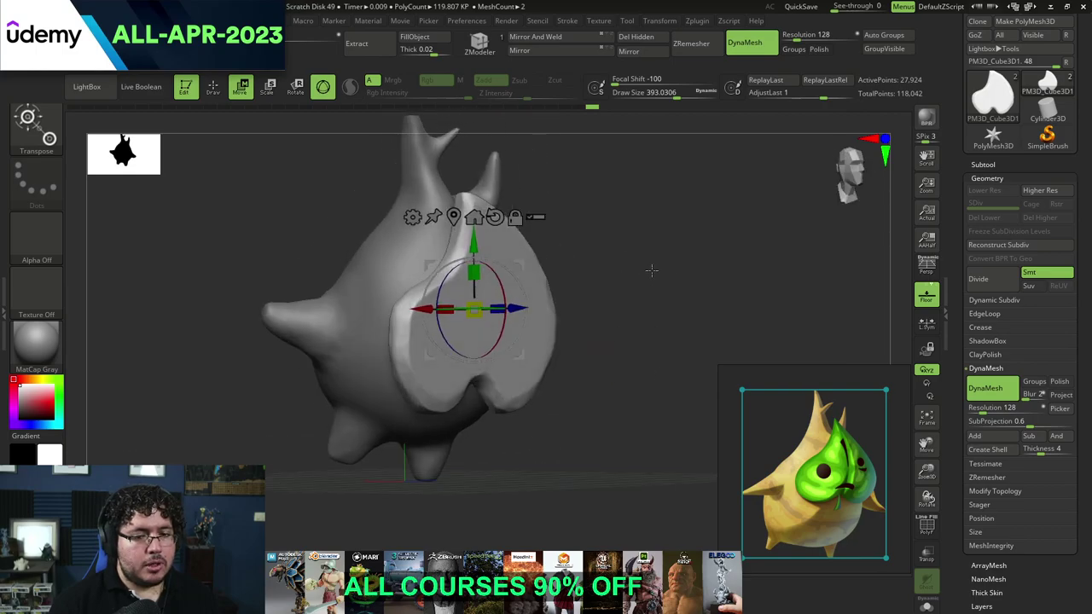
drag(495, 276, 501, 286)
drag(585, 258, 595, 264)
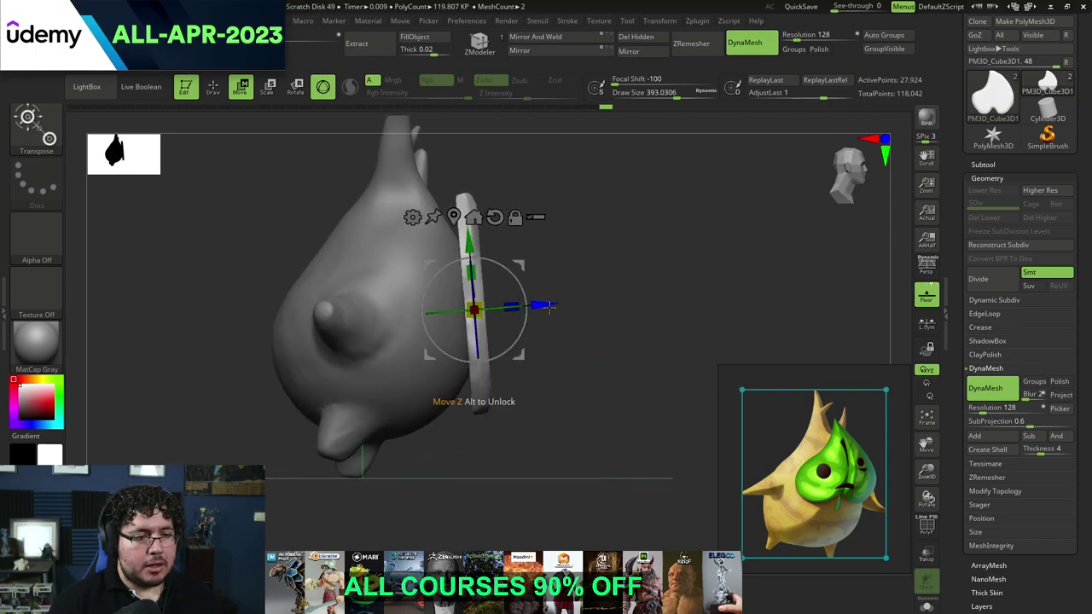
mouse_move(611, 229)
mouse_down()
mouse_move(497, 212)
mouse_move(497, 200)
mouse_up()
key(q)
key(b)
key(c)
key(b)
key(space)
mouse_move(529, 219)
mouse_down()
mouse_move(501, 217)
mouse_move(490, 200)
mouse_up()
key(space)
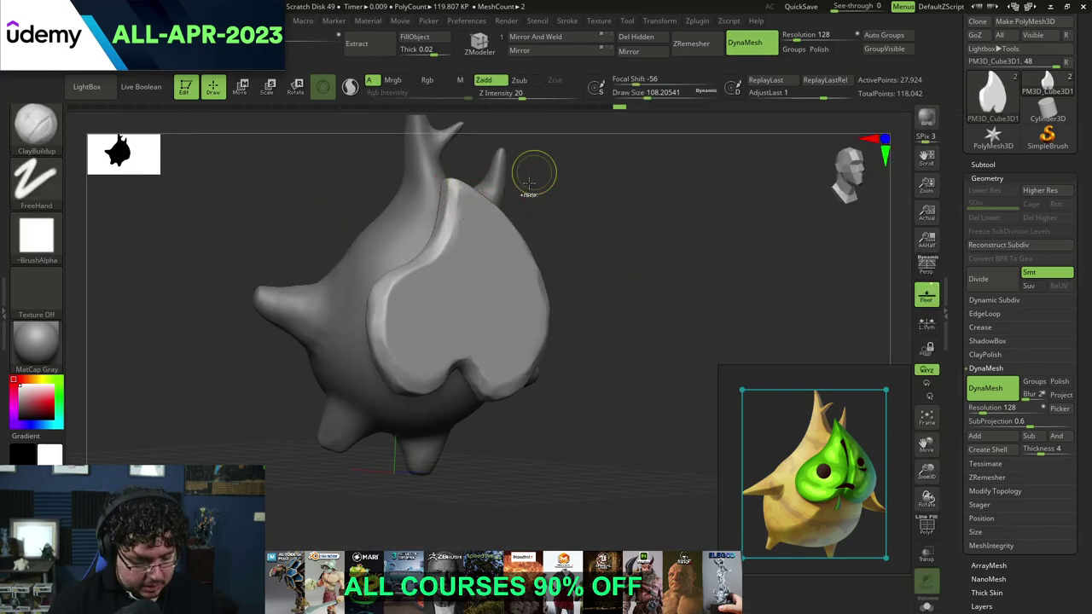
Step: Carve a central crease from the mask's tip down to the bottom notch with DamStandard, and smooth it lightly
key(b)
key(d)
key(s)
key(space)
drag(455, 208, 460, 209)
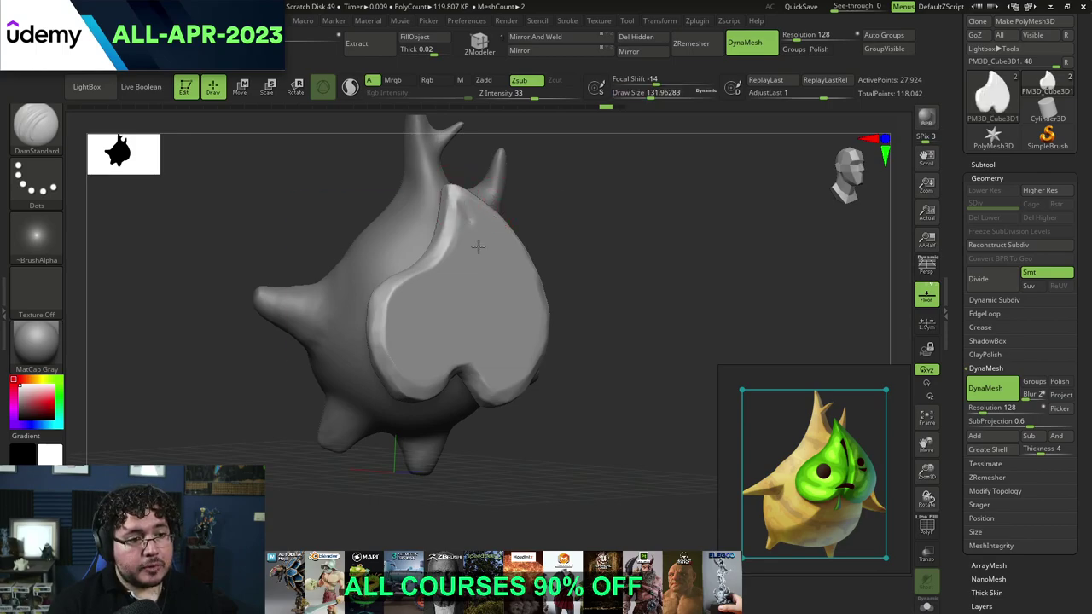
drag(457, 370, 454, 376)
drag(563, 182, 607, 192)
drag(465, 342, 457, 362)
drag(480, 230, 461, 349)
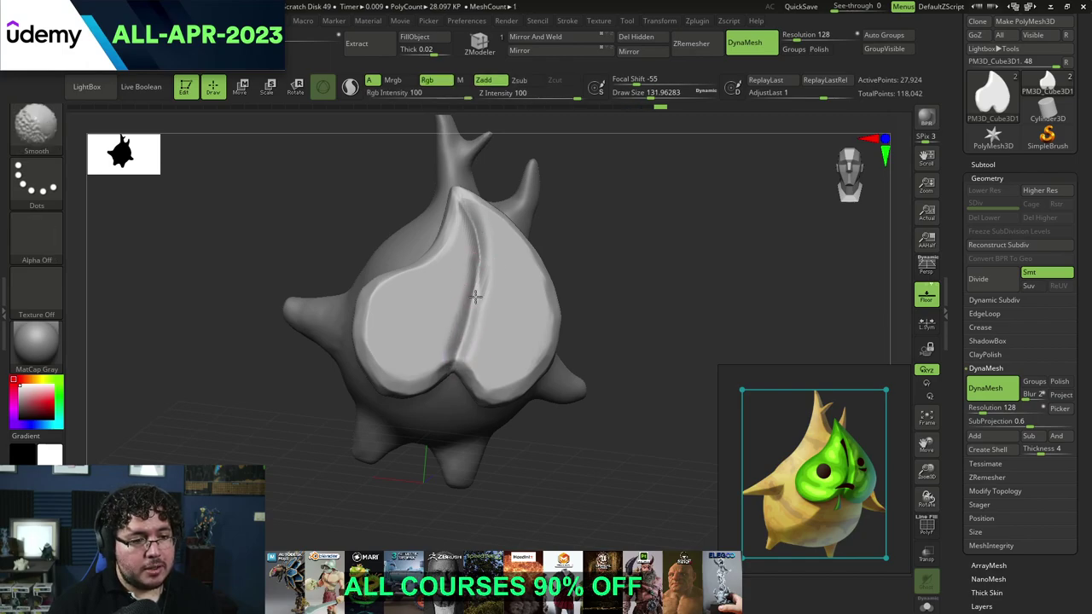
shift+drag(477, 287, 487, 280)
Step: Build up volume across the right half of the leaf mask with ClayBuildup strokes beside the central crease
key(b)
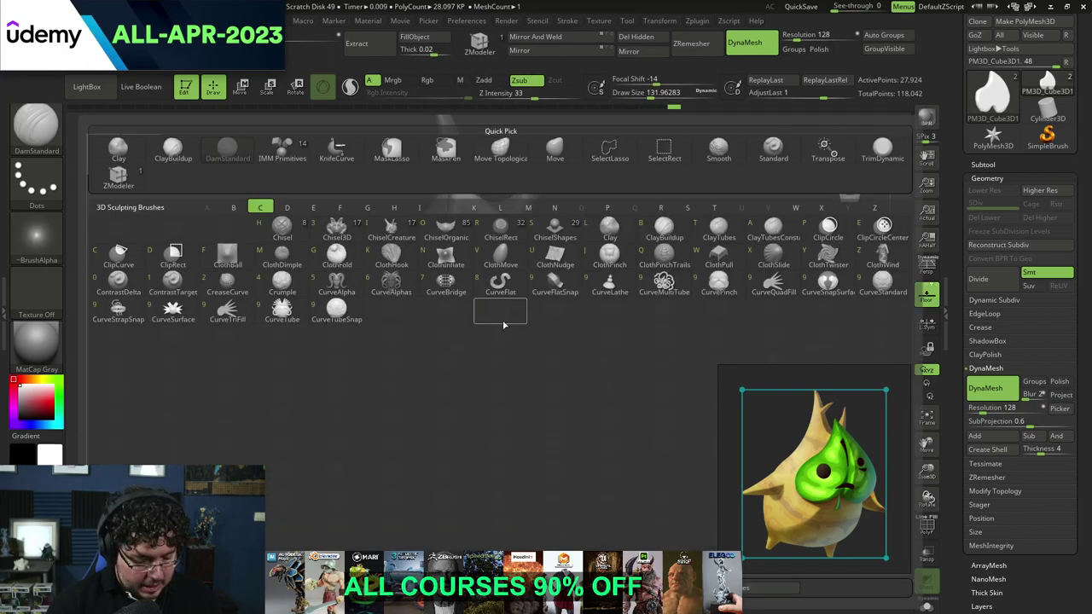
key(c)
key(b)
drag(602, 237, 556, 247)
mouse_move(497, 331)
mouse_down()
mouse_move(496, 378)
mouse_move(514, 349)
mouse_up()
key(space)
mouse_move(483, 347)
mouse_down()
mouse_move(487, 362)
mouse_move(497, 334)
mouse_move(540, 351)
mouse_move(512, 318)
mouse_move(589, 270)
mouse_up()
mouse_move(514, 282)
mouse_down()
mouse_move(522, 240)
mouse_move(510, 227)
mouse_up()
Step: Add ClayBuildup volume to the mask's left lobe and smooth the rough strokes on both halves
mouse_move(445, 342)
mouse_down()
mouse_move(394, 339)
mouse_move(410, 310)
mouse_move(468, 298)
mouse_move(402, 300)
mouse_move(480, 243)
mouse_move(390, 312)
mouse_move(438, 278)
mouse_up()
mouse_move(393, 340)
mouse_down()
mouse_move(436, 313)
mouse_move(414, 339)
mouse_move(424, 344)
mouse_move(418, 332)
mouse_up()
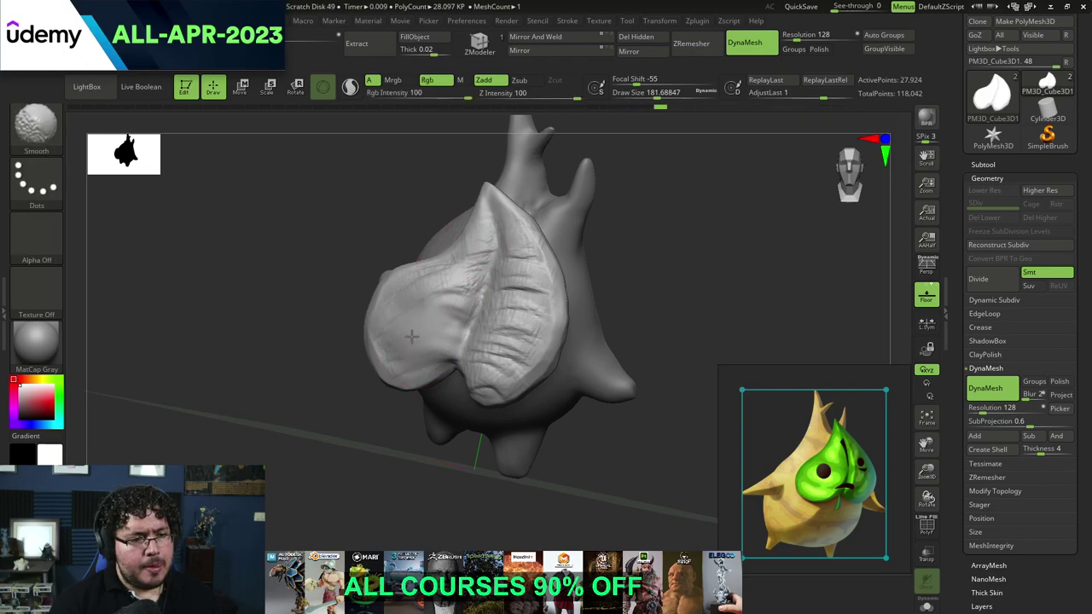
drag(452, 265, 406, 284)
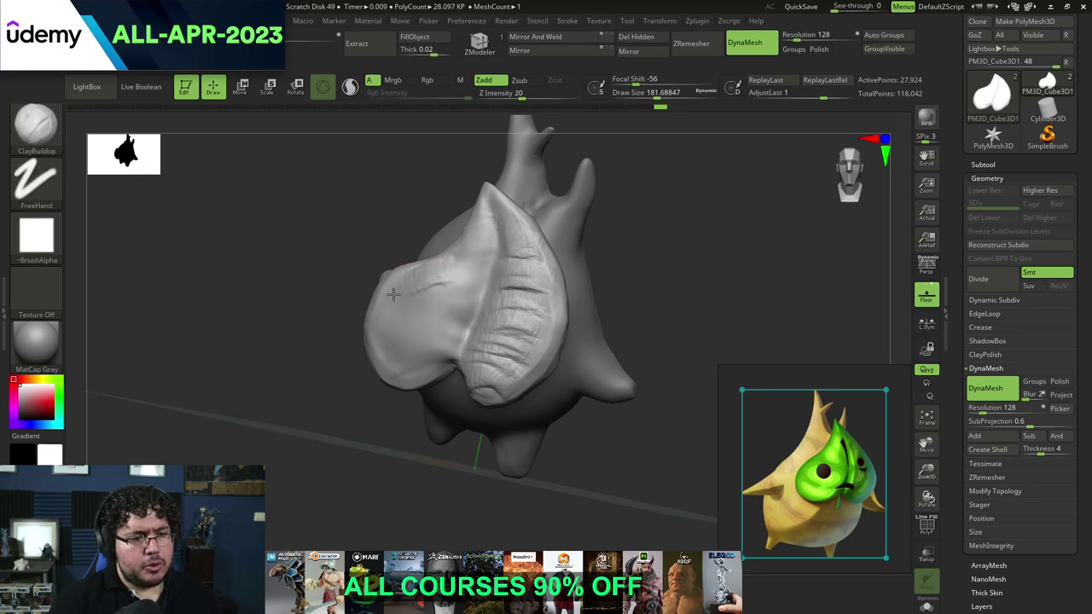
drag(399, 374, 434, 360)
drag(629, 243, 595, 253)
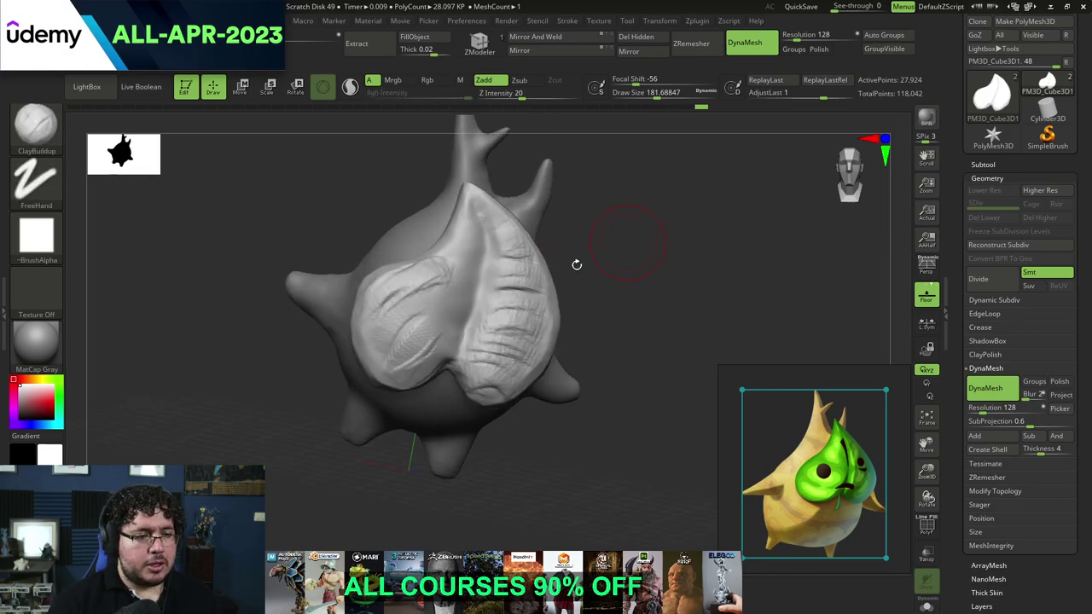
mouse_move(494, 359)
mouse_down()
mouse_move(521, 348)
mouse_move(550, 310)
mouse_up()
mouse_move(582, 265)
mouse_down()
mouse_move(552, 267)
mouse_move(503, 348)
mouse_up()
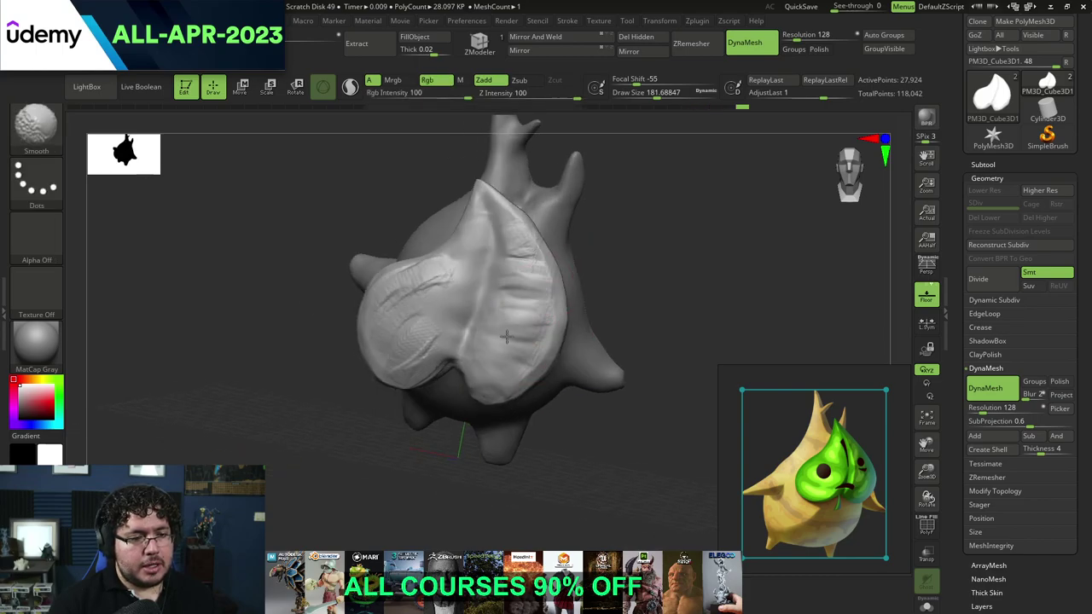
shift+drag(510, 222, 541, 311)
Step: Flatten the built-up faces of both mask lobes into clean planes with a large TrimDynamic brush
key(b)
key(t)
key(d)
drag(617, 248, 564, 250)
mouse_move(519, 247)
mouse_down()
mouse_move(529, 285)
mouse_move(551, 252)
mouse_move(540, 329)
mouse_move(505, 382)
mouse_up()
mouse_move(476, 438)
mouse_down()
mouse_move(507, 375)
mouse_move(481, 400)
mouse_up()
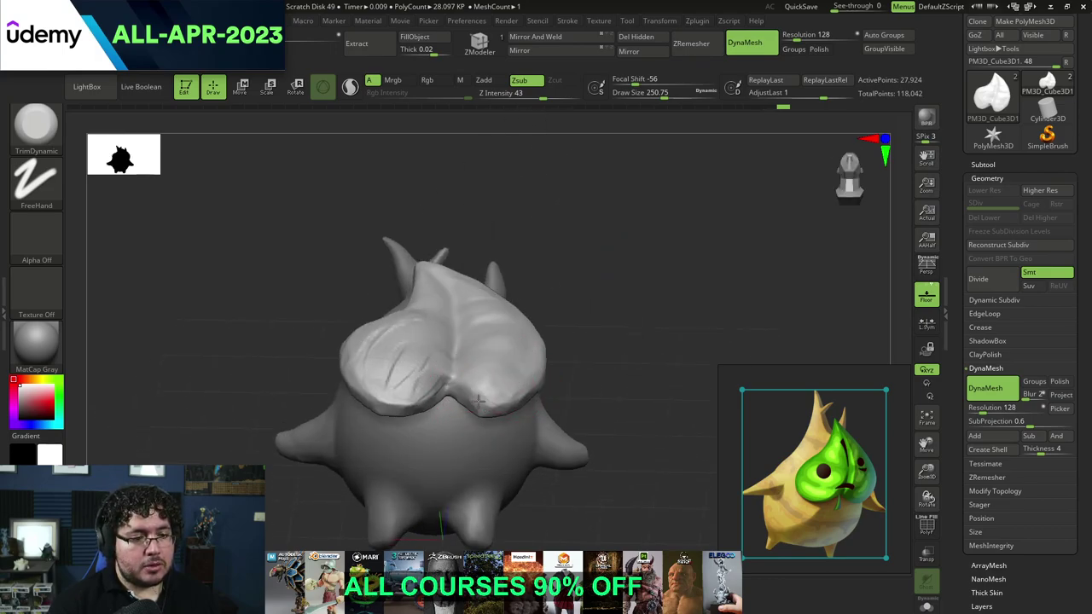
mouse_move(473, 300)
mouse_down()
mouse_move(402, 367)
mouse_move(389, 404)
mouse_up()
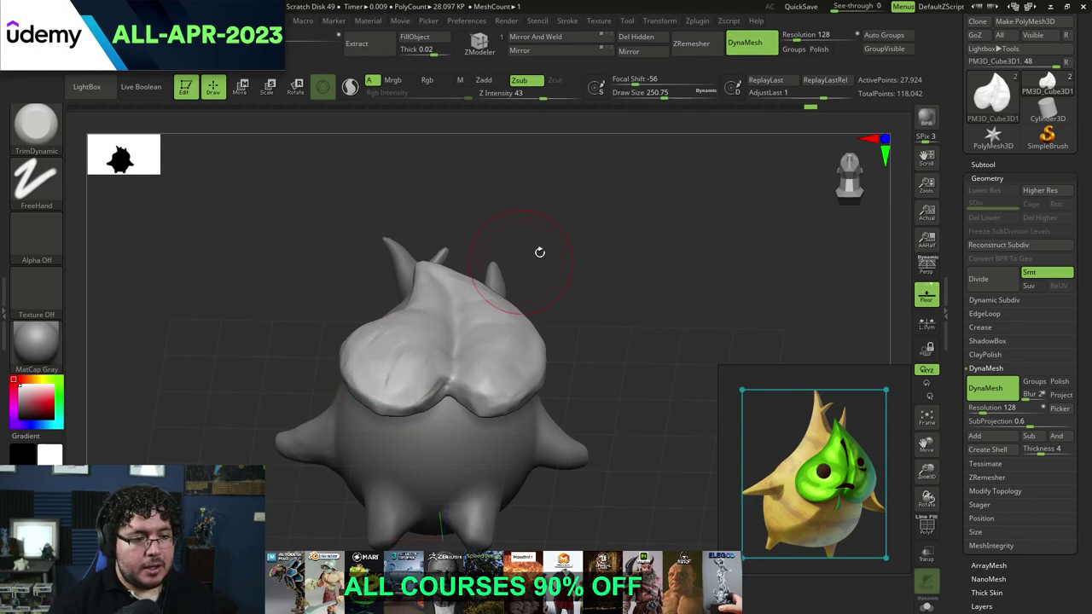
Step: Trim the outer rim and lower edge of the mask's left lobe with TrimDynamic, blending the planes with light smoothing
drag(535, 251, 503, 213)
shift+drag(482, 169, 348, 414)
drag(409, 280, 353, 326)
mouse_move(256, 401)
mouse_down()
mouse_move(349, 378)
mouse_move(376, 341)
mouse_move(353, 347)
mouse_up()
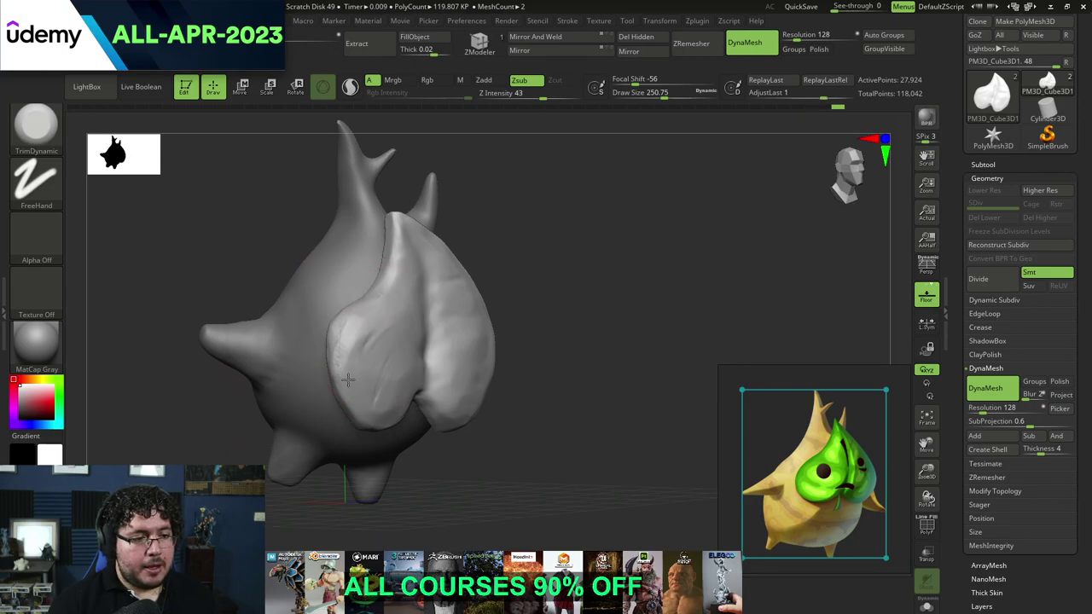
drag(437, 453, 444, 412)
mouse_move(338, 358)
mouse_down()
mouse_move(360, 403)
mouse_move(341, 391)
mouse_up()
shift+drag(505, 308, 427, 281)
drag(394, 337, 358, 374)
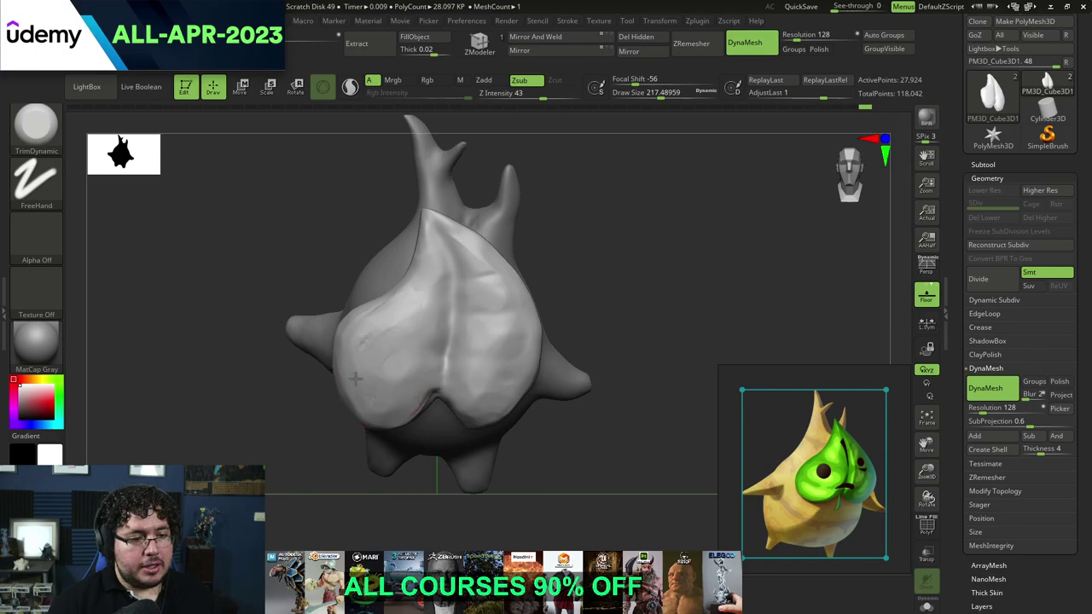
drag(374, 337, 368, 353)
Step: Raise the leaf mask on the front of the body and scale it down uniformly with the gizmo
key(w)
mouse_move(437, 260)
mouse_down()
mouse_move(437, 233)
mouse_move(480, 267)
mouse_up()
drag(446, 232, 448, 224)
drag(370, 277, 385, 280)
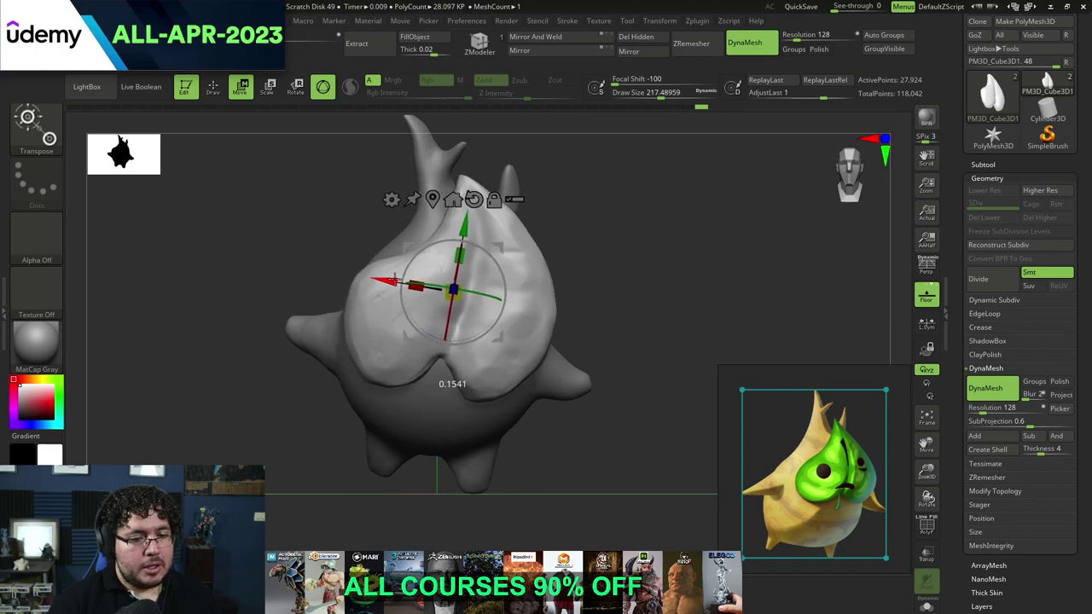
key(q)
key(r)
drag(456, 291, 447, 296)
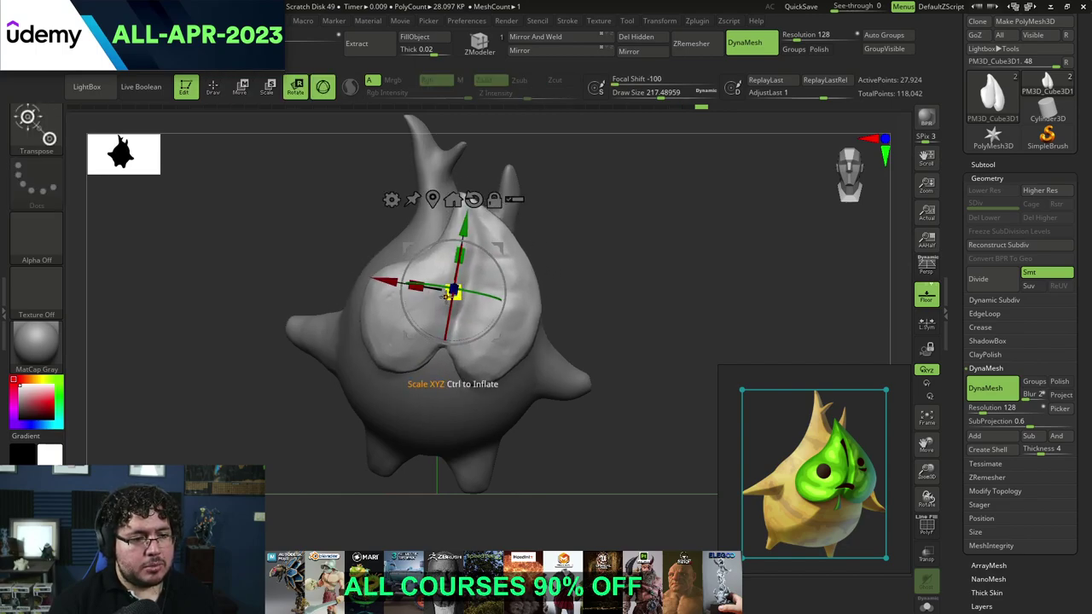
Step: Fine-tune the leaf mask's placement and proportions against the body with the gizmo, and return to Draw mode
key(w)
drag(383, 281, 382, 280)
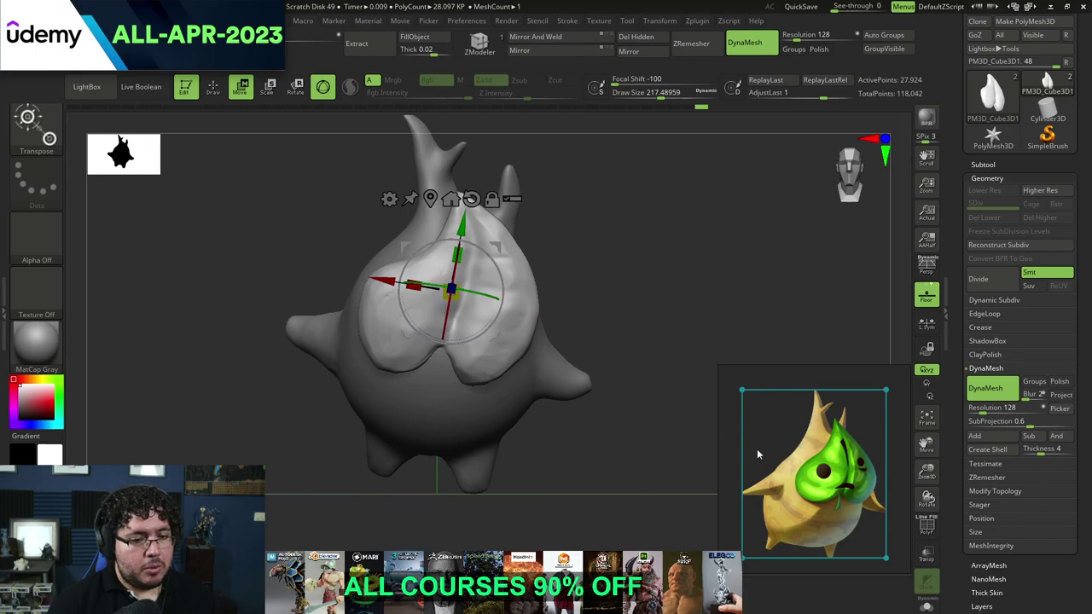
drag(457, 257, 456, 259)
drag(545, 234, 614, 217)
drag(529, 286, 523, 286)
drag(474, 248, 471, 245)
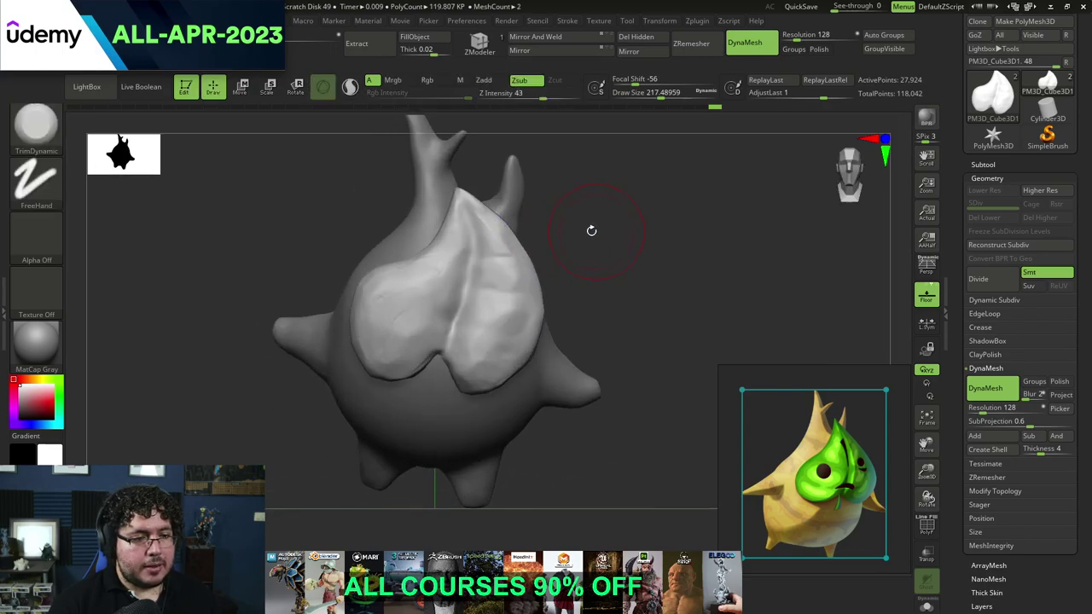
Step: Reshape the mask's tip and the outer contour of its left lobe with a large Move brush
key(space)
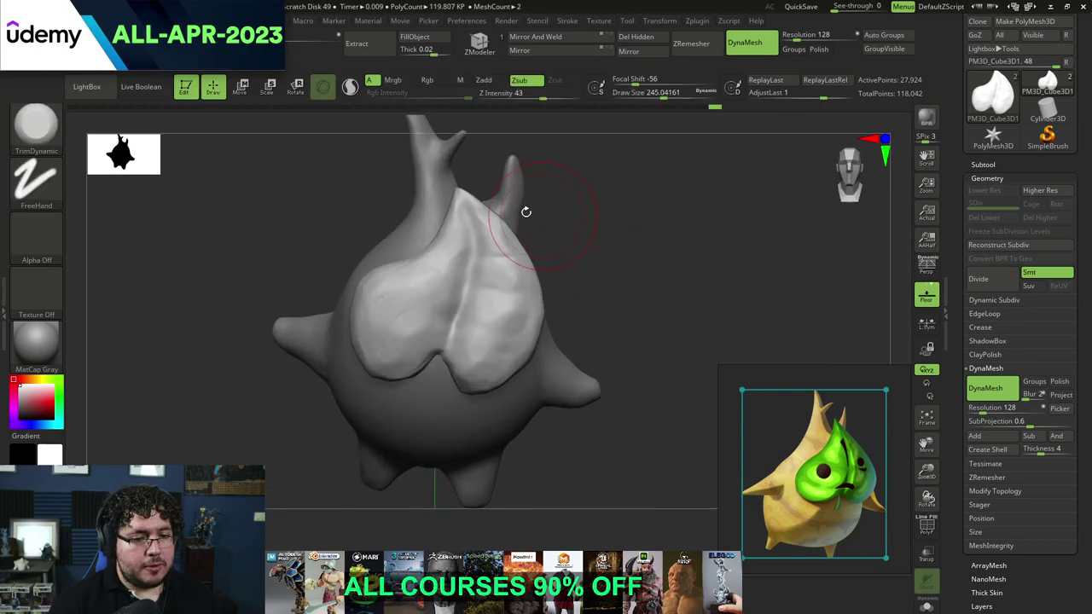
key(b)
key(m)
key(v)
key(space)
drag(404, 286, 412, 286)
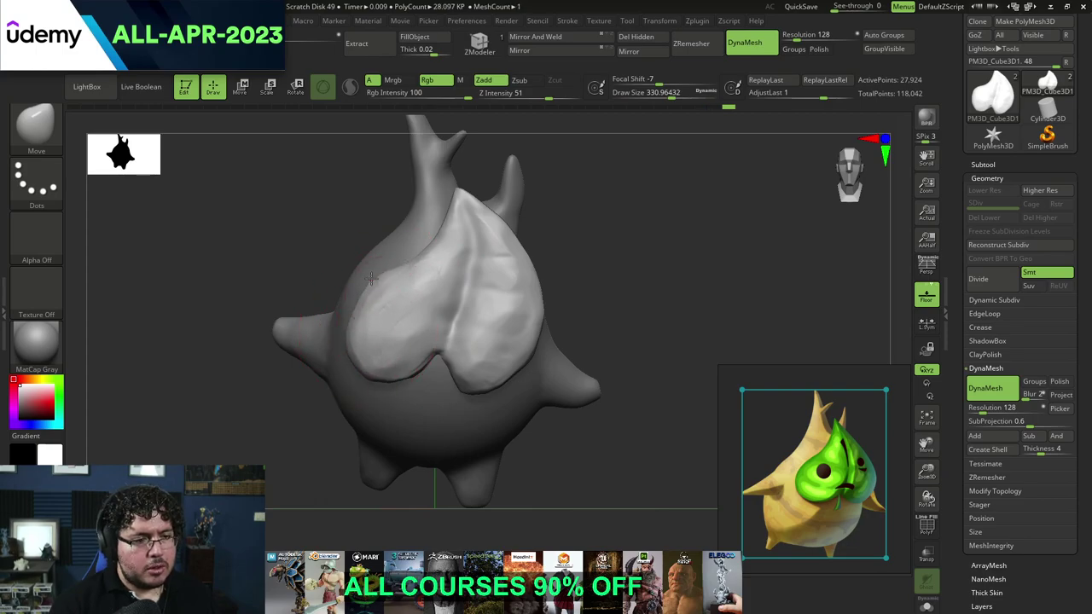
key(space)
mouse_move(440, 185)
mouse_down()
mouse_move(449, 181)
mouse_move(453, 208)
mouse_up()
mouse_move(410, 258)
mouse_down()
mouse_move(390, 275)
mouse_move(384, 324)
mouse_up()
Step: Adjust the mask's bottom notch and the curve of its lower centre with a larger Move brush
key(space)
key(space)
key(space)
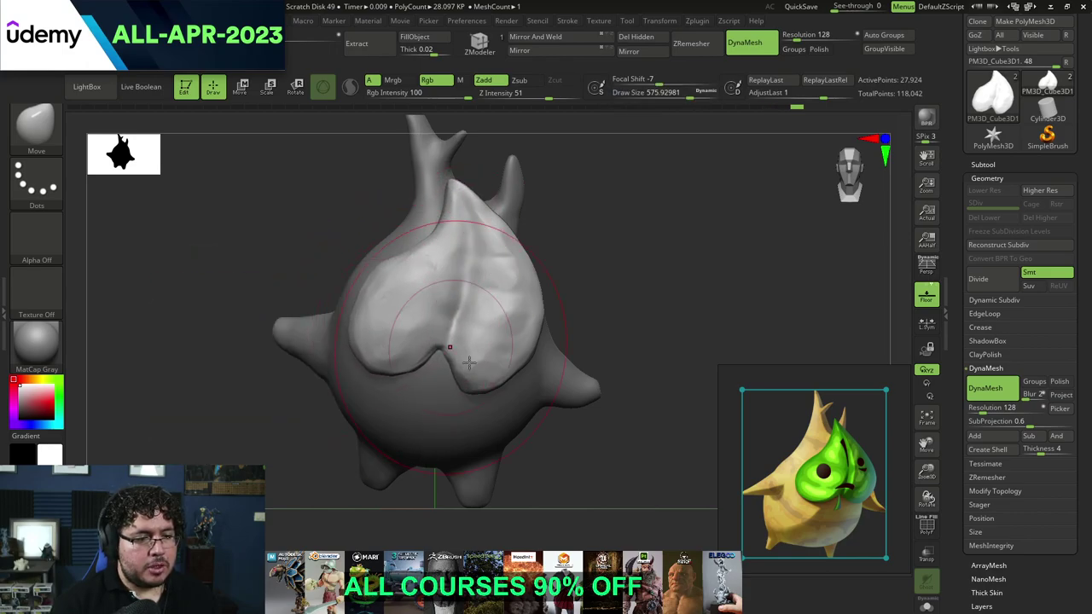
key(space)
drag(501, 348, 493, 349)
drag(611, 294, 597, 317)
drag(472, 369, 475, 361)
mouse_move(596, 332)
mouse_down()
mouse_move(593, 250)
mouse_move(551, 268)
mouse_up()
Step: Push the mask's right lower lobe into a rounder shape with the Move brush, checking it from below
key(space)
drag(495, 388, 486, 389)
drag(486, 399, 488, 393)
drag(596, 256, 586, 338)
mouse_move(522, 386)
mouse_down()
mouse_move(548, 339)
mouse_move(589, 332)
mouse_move(493, 396)
mouse_up()
drag(600, 361, 583, 269)
Step: Trim the mask's right lower lobe with TrimDynamic and smooth the surface of the left lobe
key(b)
key(t)
key(d)
mouse_move(468, 372)
mouse_down()
mouse_move(475, 403)
mouse_move(539, 370)
mouse_up()
drag(589, 336, 582, 417)
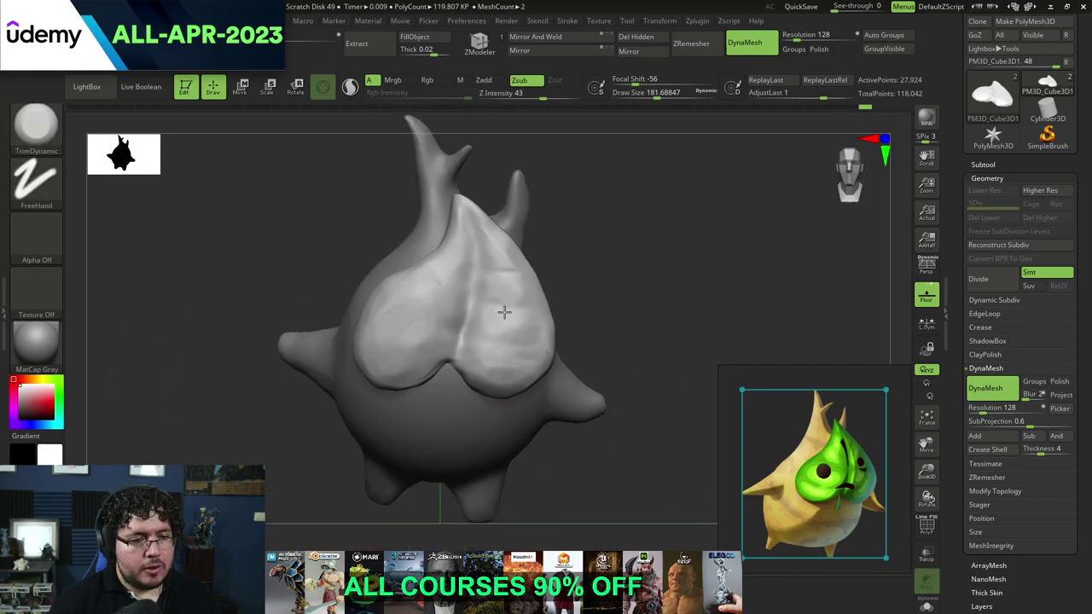
shift+drag(424, 301, 420, 286)
mouse_move(398, 356)
shift+mouse_down()
mouse_move(446, 343)
mouse_move(448, 302)
shift+mouse_up()
Step: Carve a round left eye socket into the mask using ClayBuildup with the soft round Alpha 12
key(b)
key(c)
key(b)
key(space)
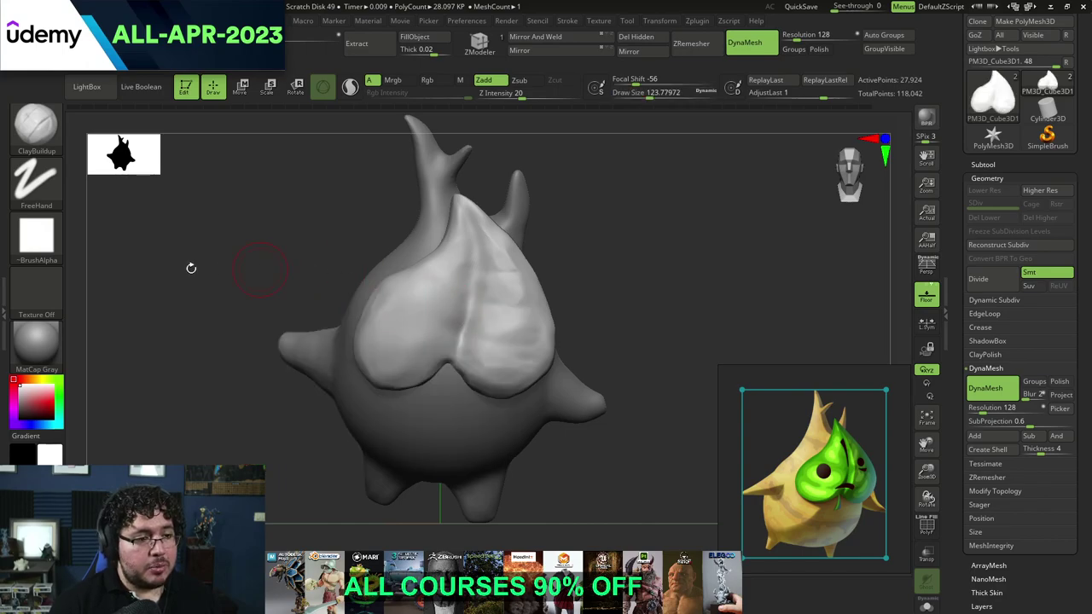
click(40, 239)
click(115, 324)
key(space)
drag(387, 314, 404, 320)
key(space)
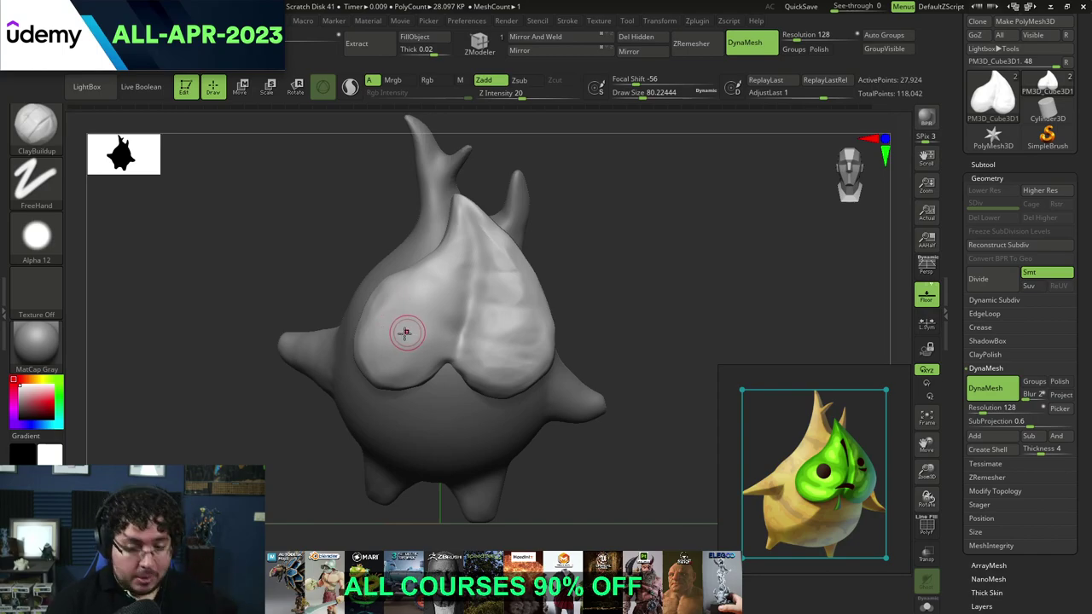
alt+drag(402, 323, 411, 313)
Step: Carve a matching, smaller round right eye socket into the mask with the subtracting ClayBuildup brush
key(space)
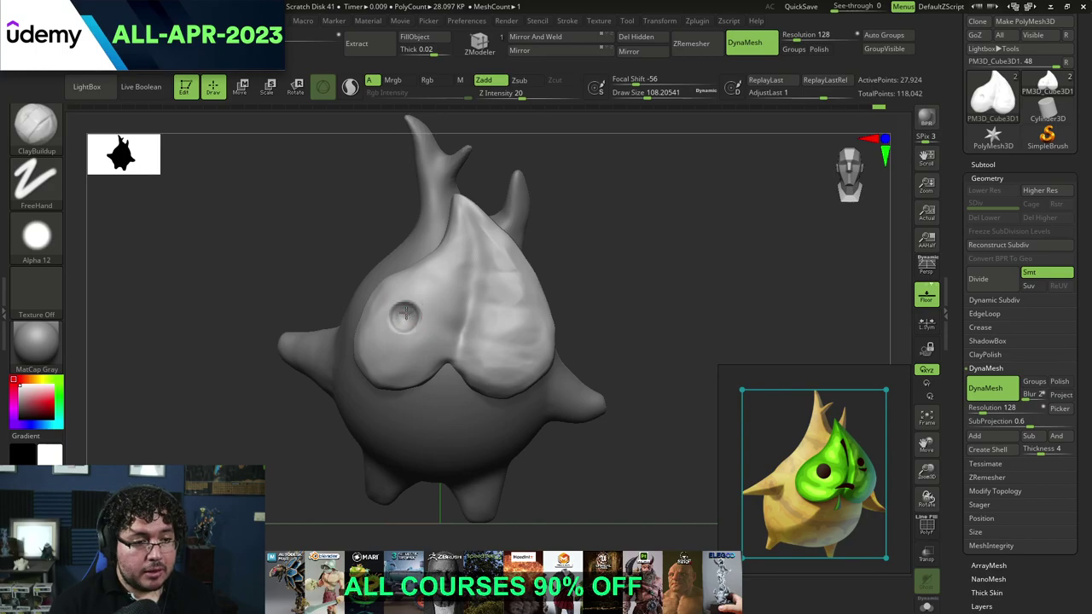
key(space)
mouse_move(509, 285)
mouse_down()
mouse_move(502, 295)
mouse_move(492, 287)
mouse_up()
key(space)
Step: Carve a short mouth slot above the mask's bottom notch with a small ClayBuildup brush and smooth it
key(space)
drag(468, 335, 466, 330)
key(space)
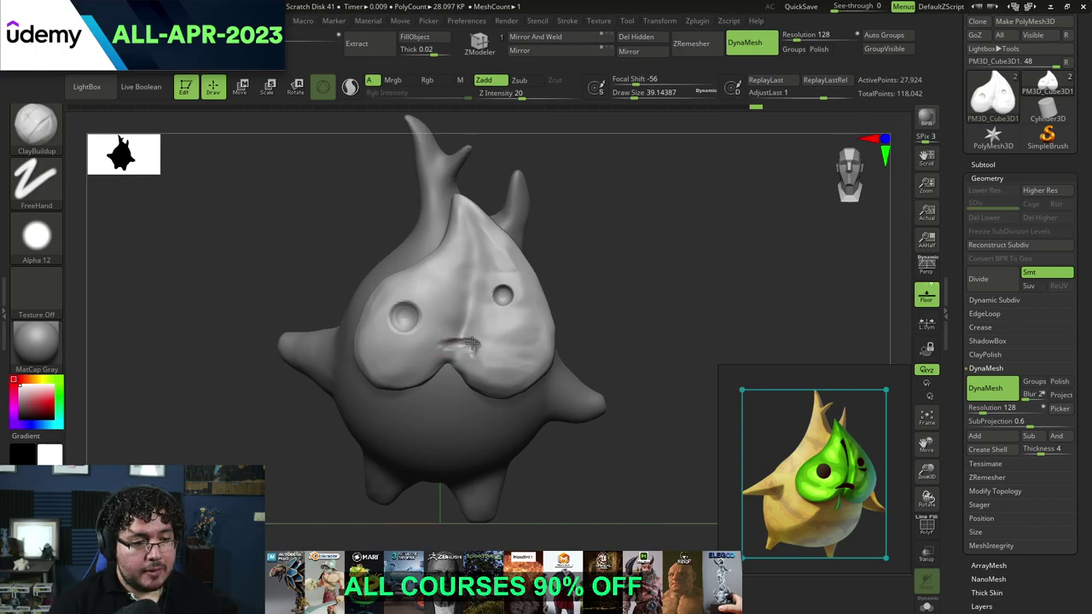
mouse_move(463, 345)
alt+mouse_down()
mouse_move(474, 348)
mouse_move(452, 344)
alt+mouse_up()
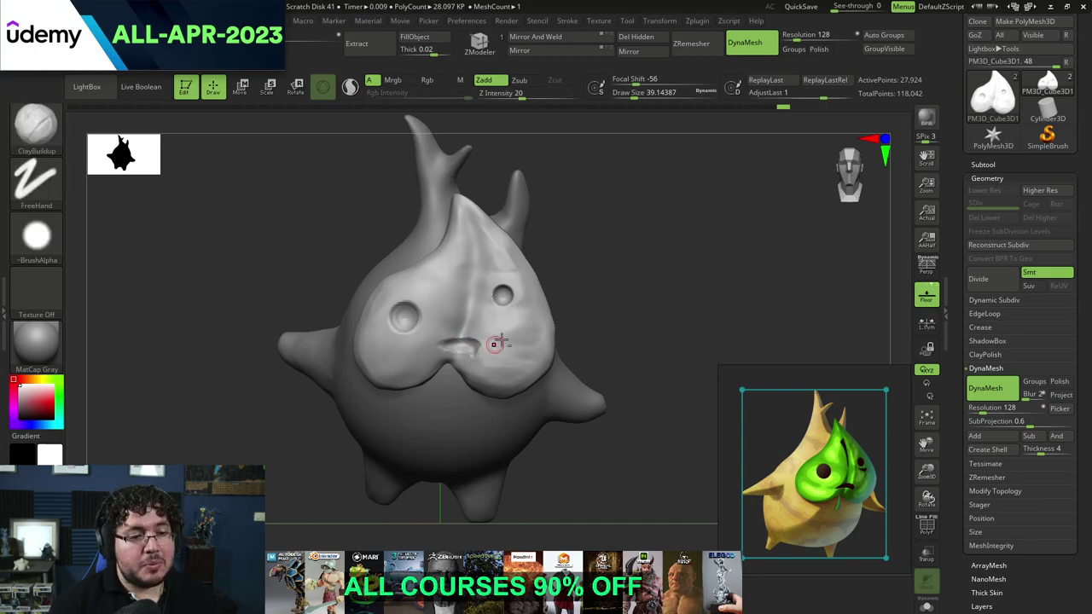
key(shift)
shift+drag(462, 339, 474, 341)
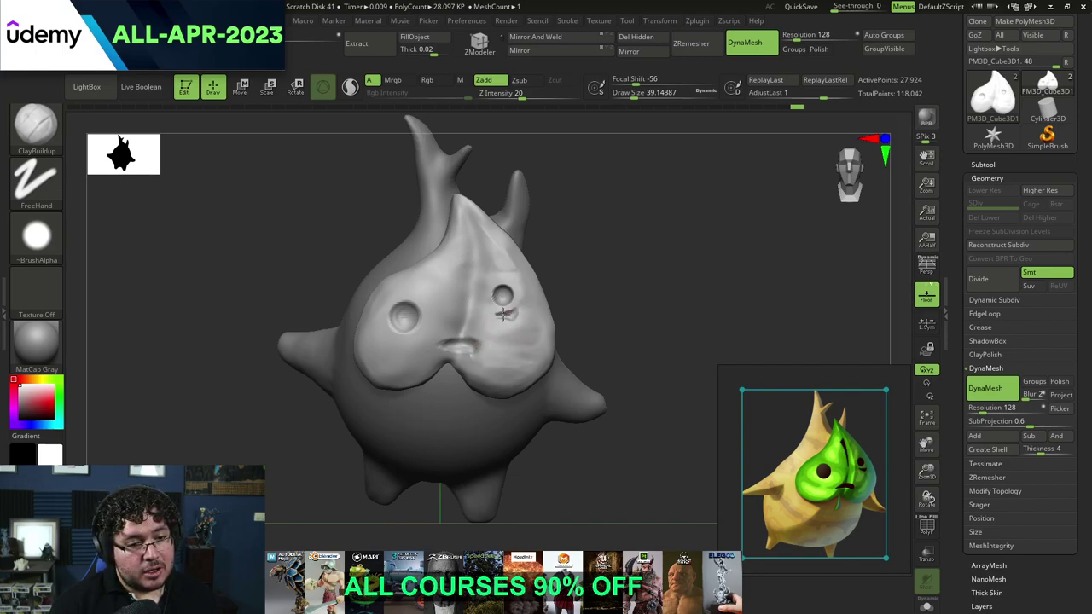
Step: Carve a narrow vertical mark into the mask's forehead beside the crease and lightly smooth it
key(space)
mouse_move(481, 240)
mouse_down()
mouse_move(467, 240)
mouse_move(464, 254)
mouse_up()
key(space)
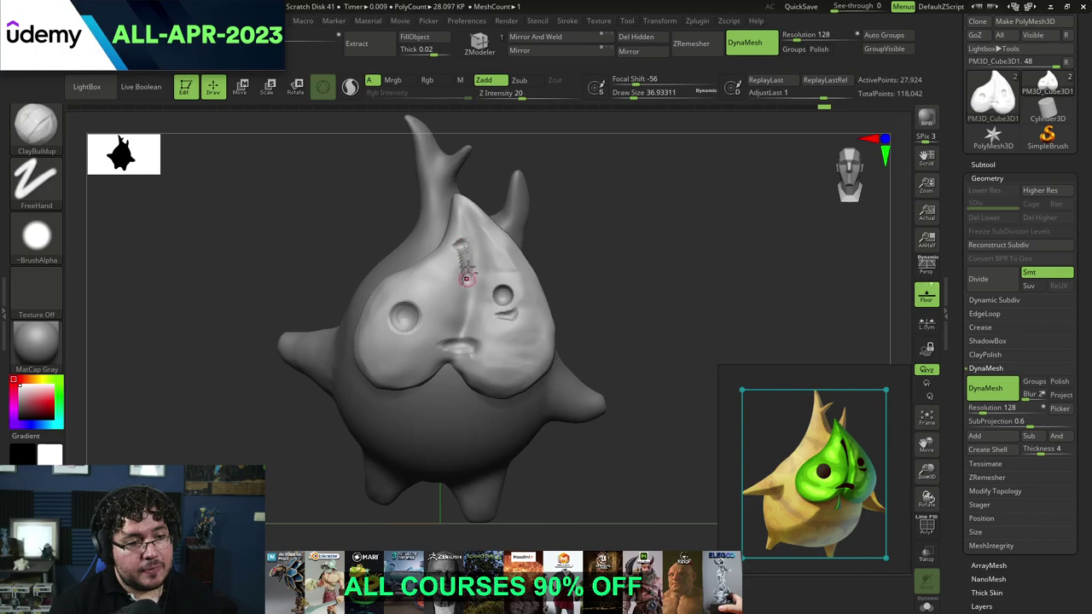
mouse_move(541, 239)
alt+mouse_down()
mouse_move(512, 255)
mouse_move(467, 254)
alt+mouse_up()
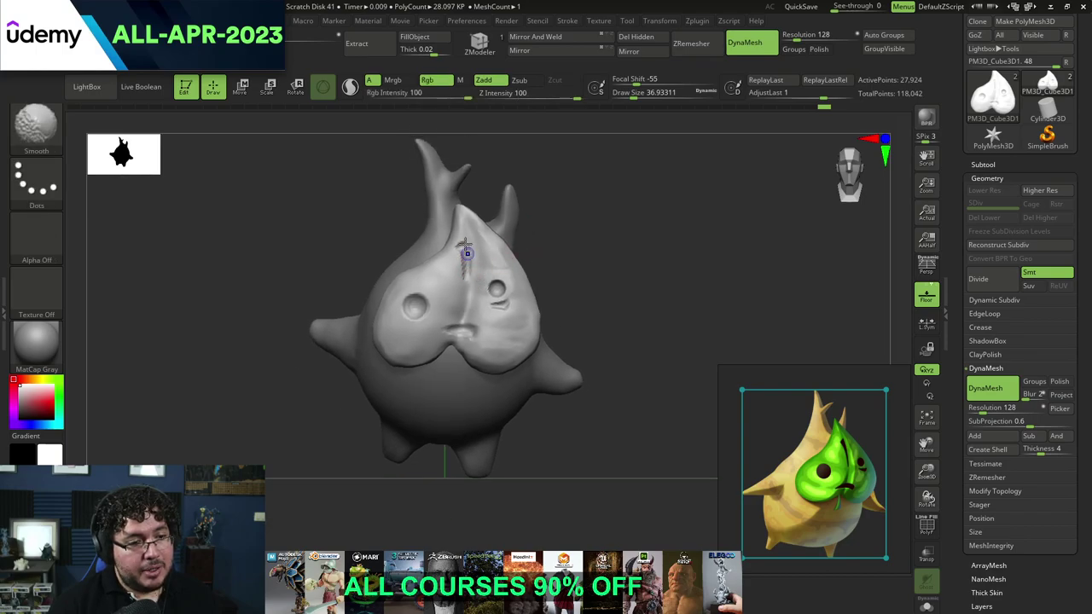
shift+drag(463, 305, 463, 308)
mouse_move(563, 243)
alt+mouse_down()
mouse_move(551, 214)
mouse_move(568, 270)
mouse_move(604, 294)
mouse_move(572, 256)
alt+mouse_up()
mouse_move(571, 256)
mouse_down()
mouse_move(538, 256)
mouse_move(585, 295)
mouse_up()
mouse_move(585, 295)
alt+mouse_down()
mouse_move(597, 336)
mouse_move(570, 298)
alt+mouse_up()
alt+drag(569, 298, 626, 365)
Step: Deepen the mask's forehead mark and left eye socket with ClayBuildup, resizing the brush for each
key(space)
drag(462, 264, 470, 266)
key(b)
key(c)
key(b)
key(space)
drag(405, 303, 397, 321)
Step: Set the DynaMesh resolution to 360 and remesh the leaf mask
mouse_move(588, 232)
mouse_down()
mouse_move(585, 219)
mouse_move(573, 236)
mouse_move(574, 218)
mouse_up()
drag(799, 38, 805, 37)
ctrl+drag(651, 222, 653, 256)
Step: Sharpen the edges of the forehead mark, mouth slot and under-eye mark with a small DamStandard brush
key(space)
drag(502, 238, 470, 280)
key(b)
key(d)
key(s)
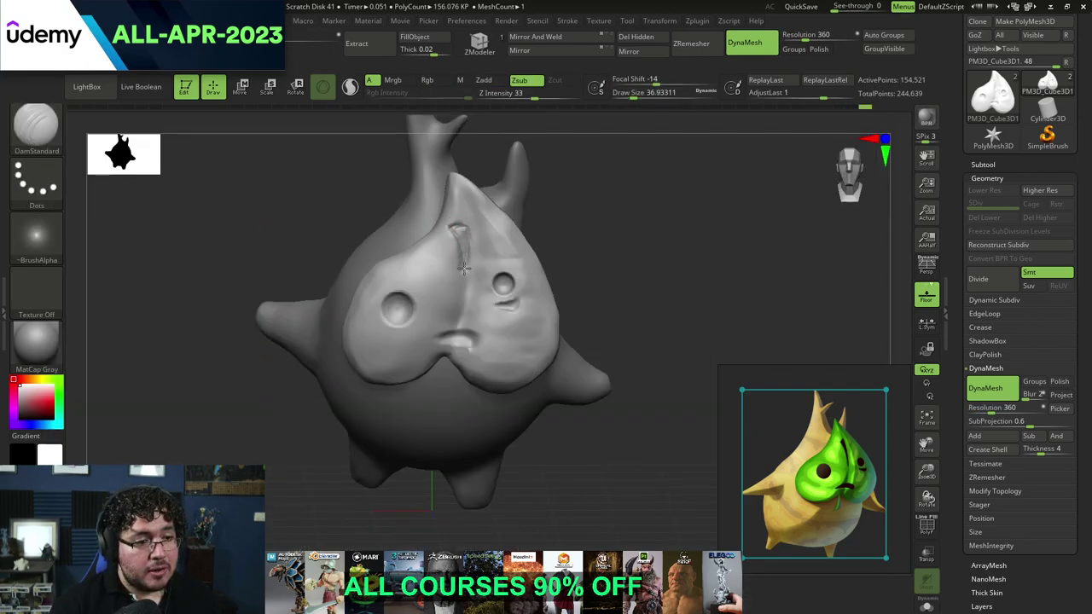
drag(607, 198, 600, 173)
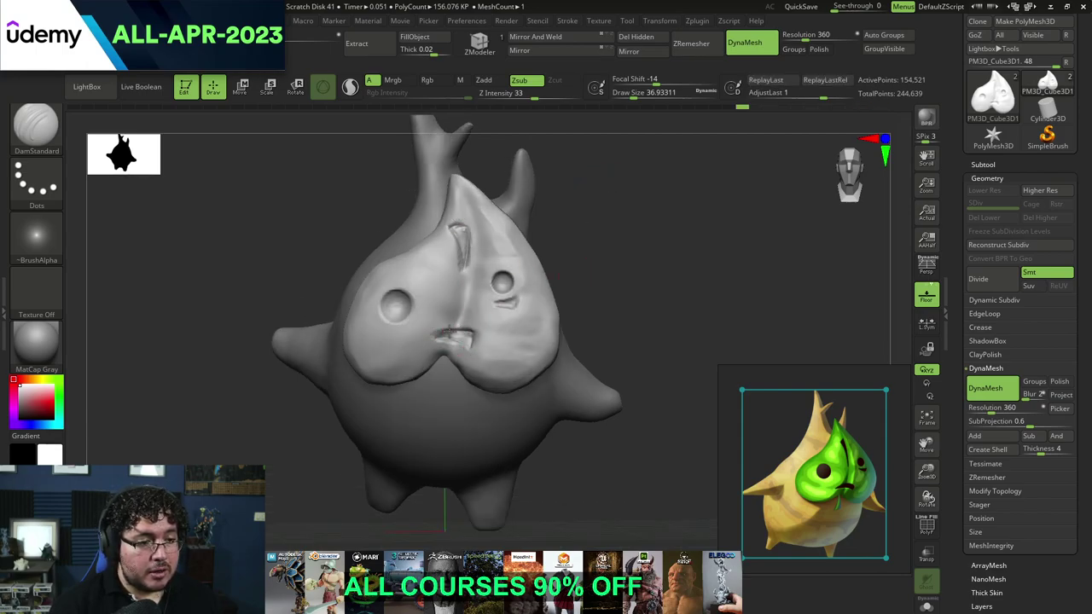
drag(597, 271, 577, 276)
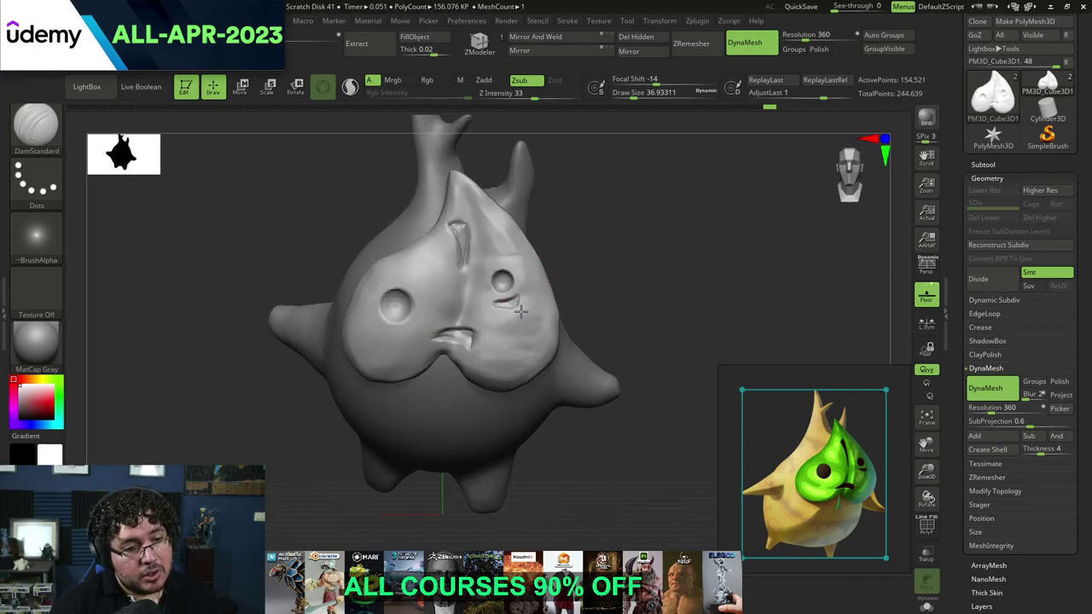
mouse_move(579, 262)
mouse_down()
mouse_move(585, 281)
mouse_move(612, 282)
mouse_move(541, 265)
mouse_move(572, 283)
mouse_up()
Step: Bend the mask's upper tip in side view with a large Move brush
key(b)
key(m)
key(v)
key(s)
key(s)
mouse_move(480, 222)
mouse_down()
mouse_move(507, 222)
mouse_move(470, 209)
mouse_move(450, 184)
mouse_up()
key(space)
key(space)
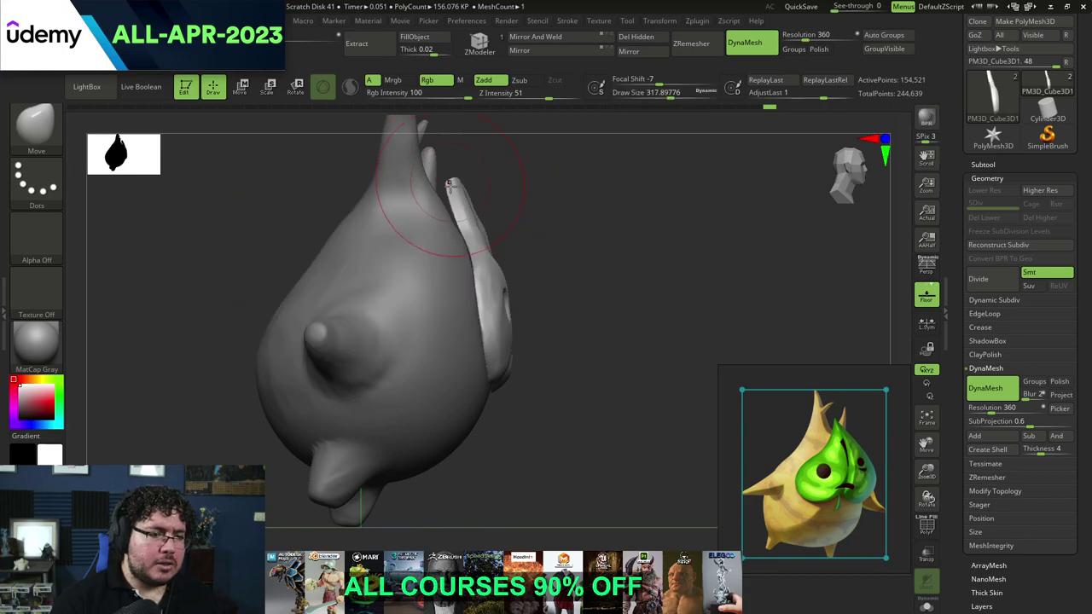
drag(468, 222, 458, 189)
Step: Curve the mask's side profile around the front of the body with a larger Move brush, working from both sides
key(space)
drag(505, 247, 514, 248)
key(space)
drag(545, 277, 503, 280)
drag(565, 258, 435, 239)
drag(561, 218, 554, 262)
key(space)
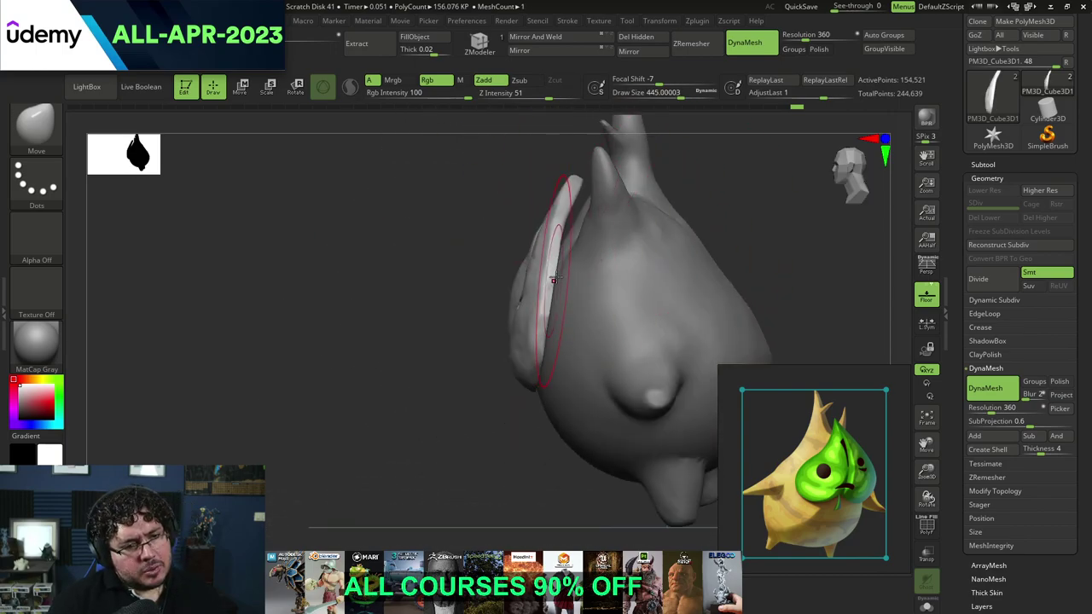
Step: Shift the leaf mask slightly relative to the body with the gizmo, and return to Draw mode
key(w)
drag(482, 281, 486, 283)
key(q)
mouse_move(434, 344)
mouse_down()
mouse_move(589, 328)
mouse_move(638, 251)
mouse_move(631, 241)
mouse_move(622, 312)
mouse_up()
Step: Define the mask's central crease above the mouth with a larger DamStandard brush
key(b)
key(d)
key(s)
key(space)
drag(553, 310, 535, 310)
alt+drag(658, 244, 607, 274)
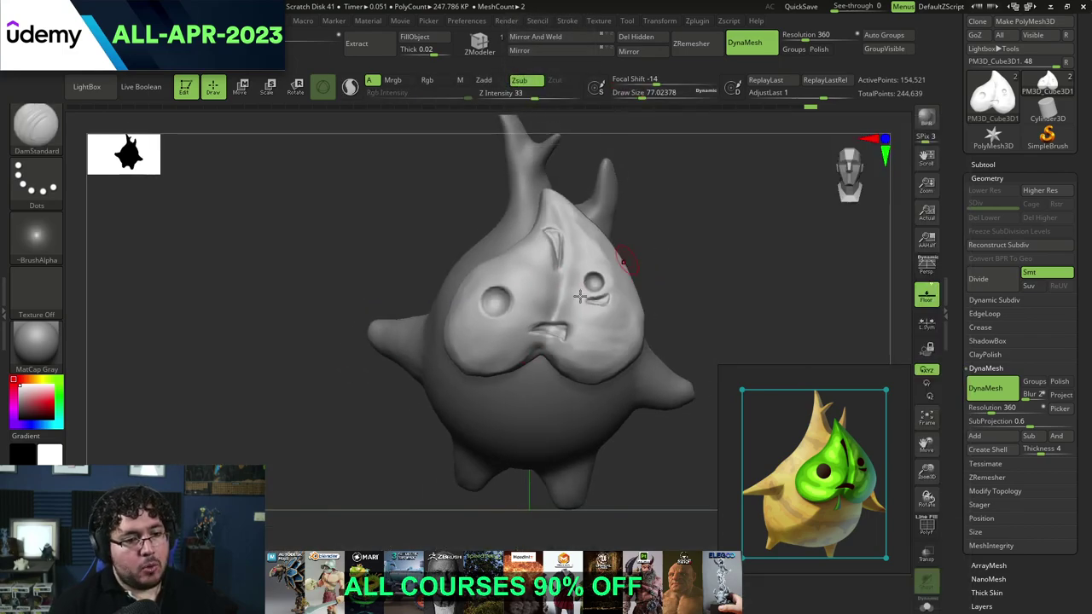
Step: Make the creature's body active and carve a crease around the base of one leg with DamStandard, draw size about 68
alt+click(518, 407)
drag(520, 401, 604, 287)
key(space)
drag(411, 310, 407, 310)
drag(373, 429, 385, 448)
drag(433, 531, 418, 422)
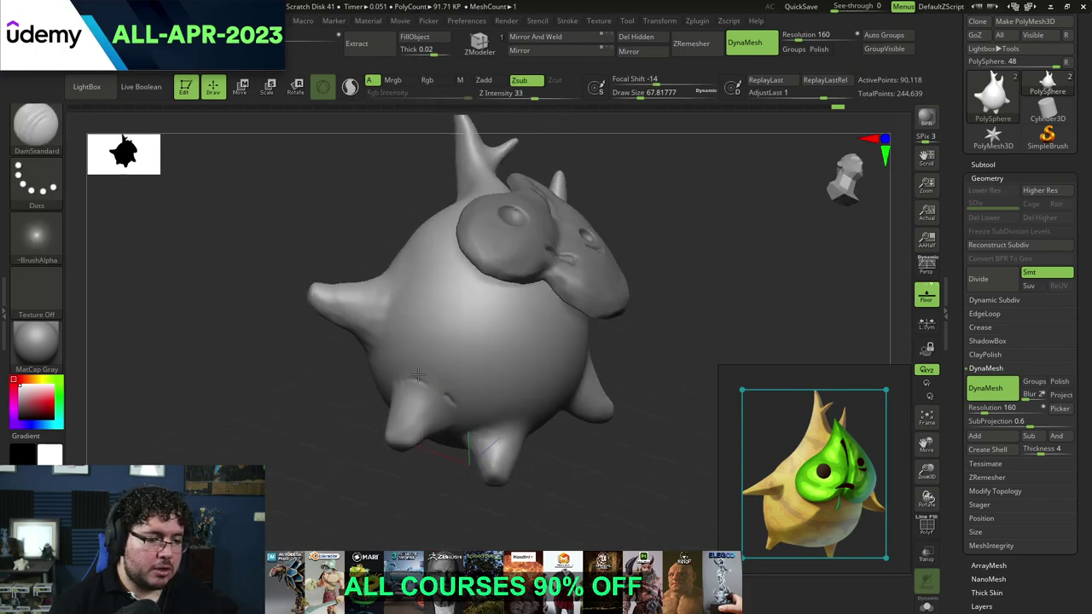
right_drag(451, 445, 415, 341)
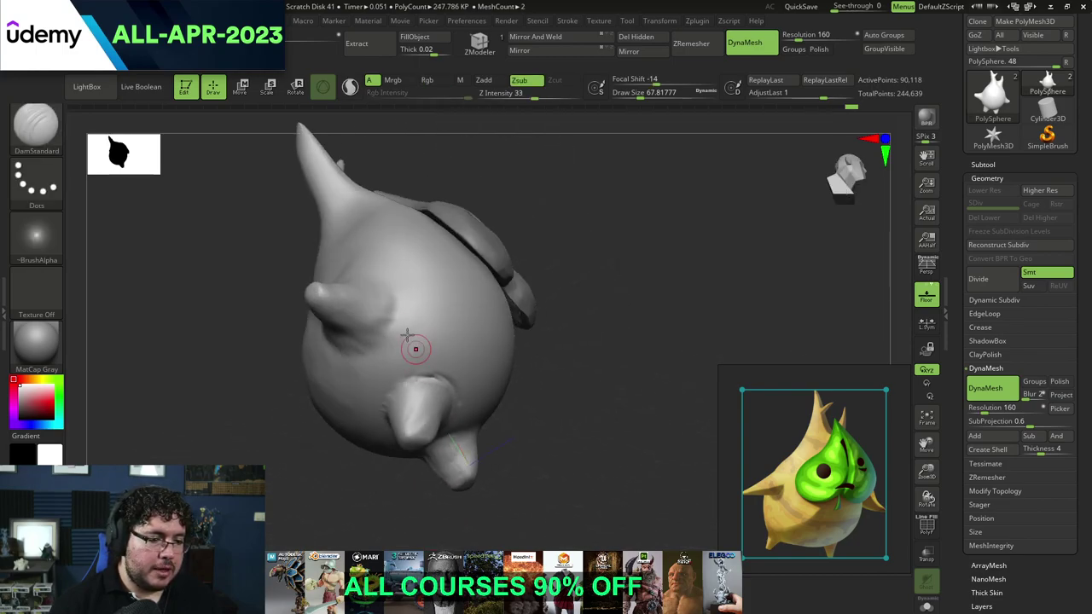
drag(522, 371, 471, 446)
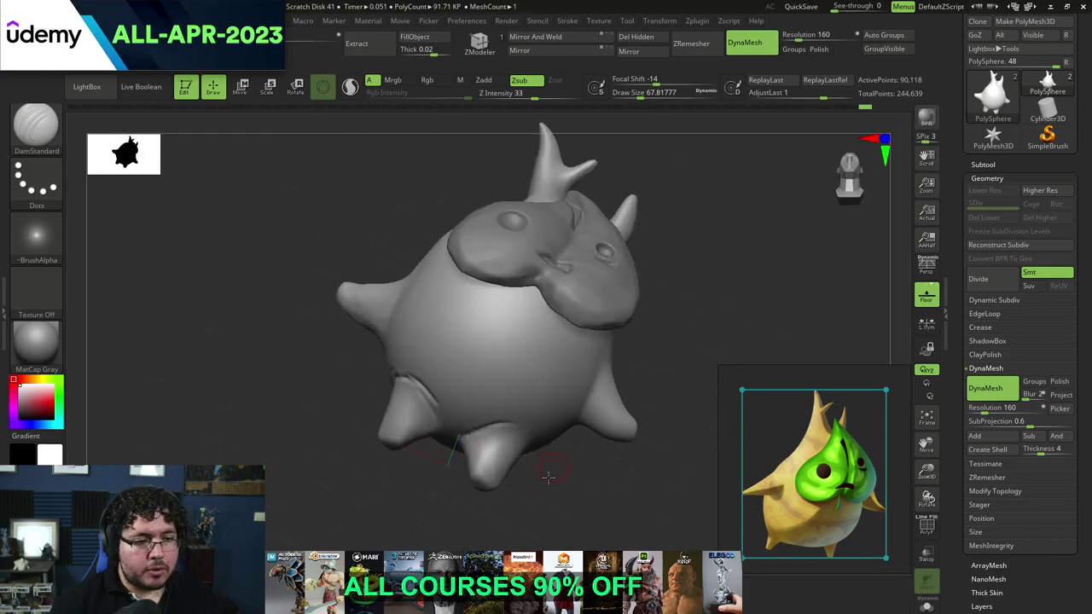
Step: Carve matching DamStandard creases around the base of the other leg, working from the front and side
right_drag(551, 476, 495, 437)
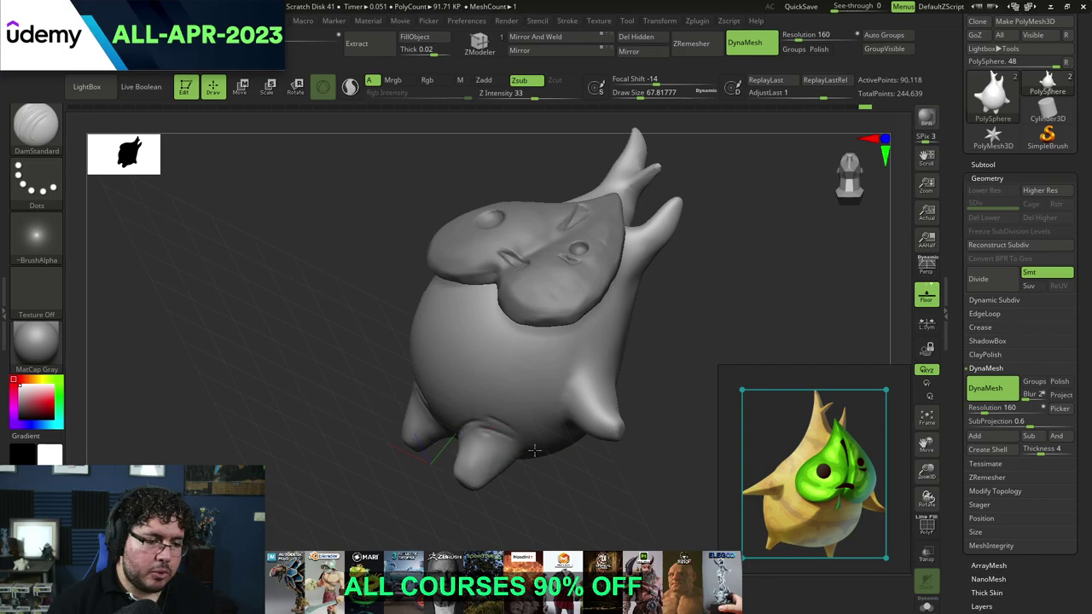
right_drag(506, 436, 517, 452)
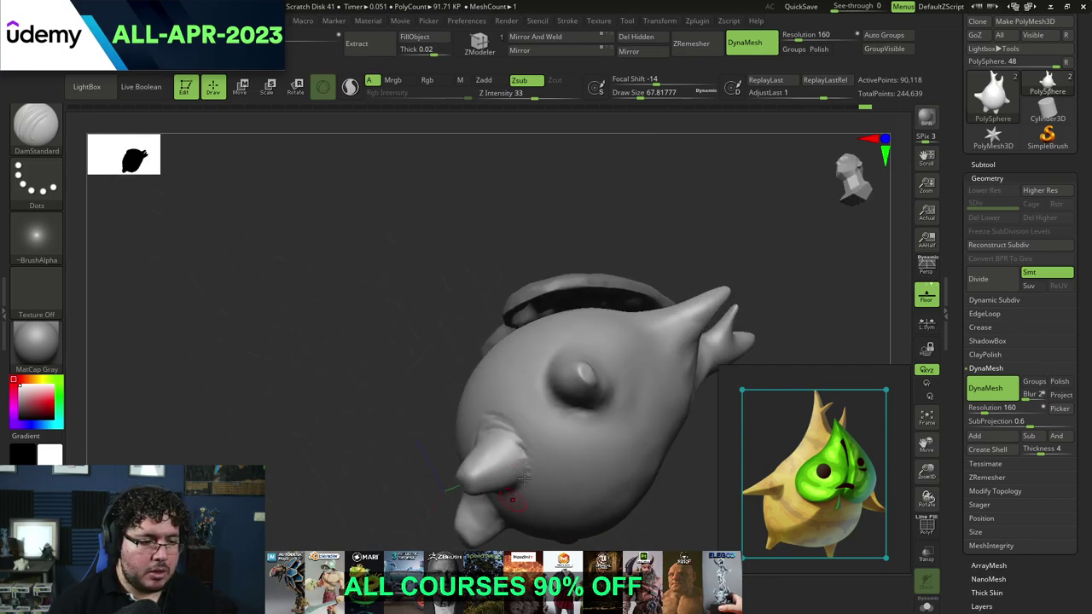
drag(436, 366, 451, 430)
drag(610, 354, 571, 334)
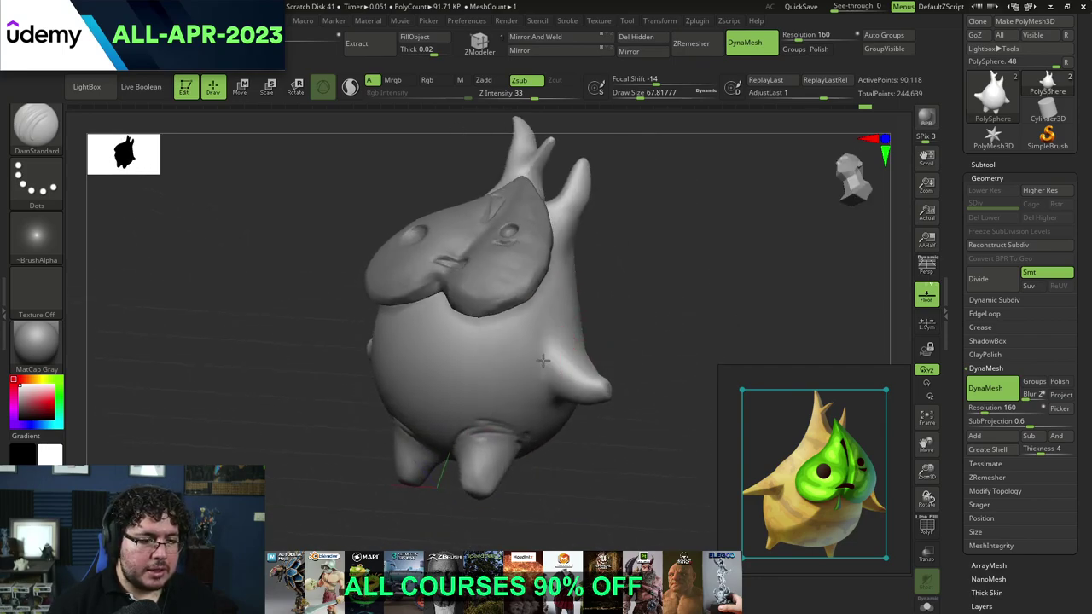
drag(585, 443, 574, 387)
mouse_move(574, 386)
right_down()
mouse_move(564, 411)
mouse_move(575, 351)
right_up()
Step: Carve crease lines where the arms join the body with DamStandard
drag(544, 392, 603, 405)
right_drag(580, 320, 603, 342)
right_drag(553, 399, 542, 353)
right_drag(611, 298, 683, 266)
right_drag(411, 501, 431, 430)
right_drag(385, 514, 402, 439)
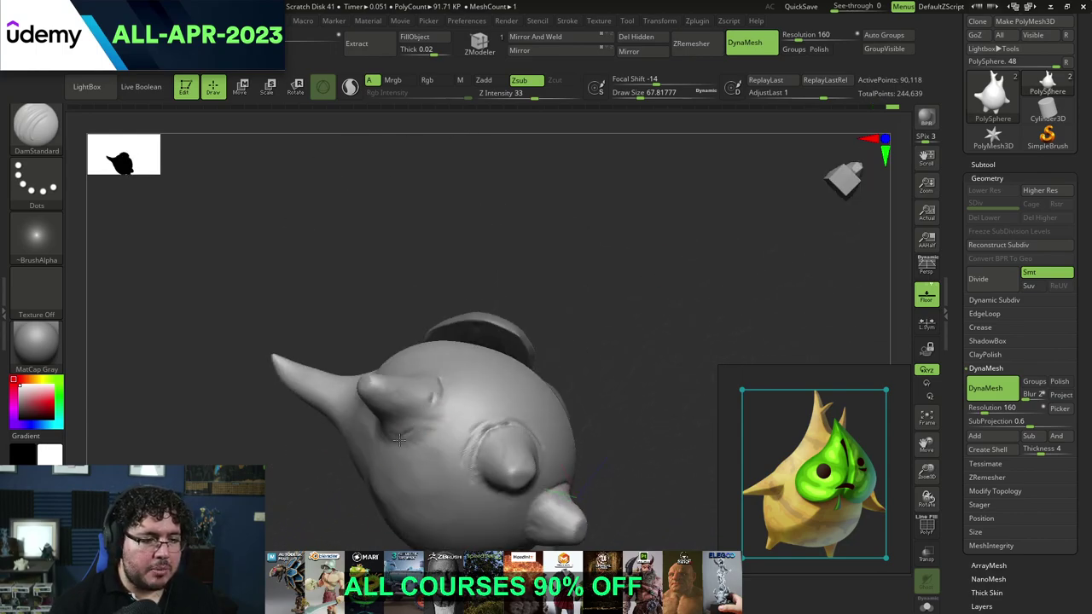
right_drag(542, 268, 437, 438)
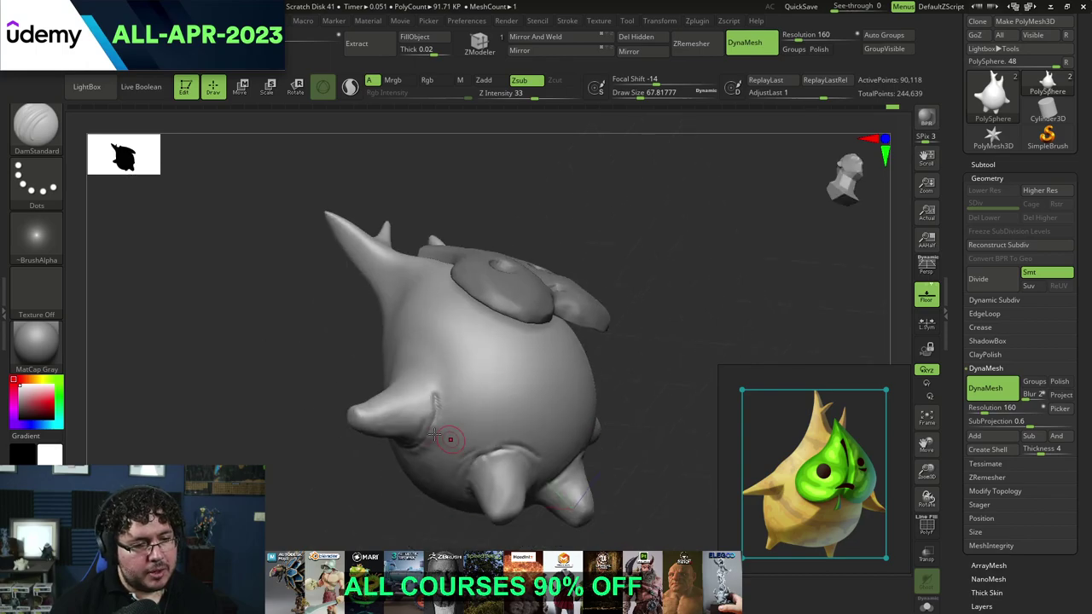
drag(430, 435, 426, 440)
Step: Build up long vertical ClayBuildup strokes down the belly below the mask and lightly smooth them
key(b)
key(c)
key(b)
key(space)
drag(475, 339, 482, 337)
right_drag(573, 219, 514, 248)
key(space)
drag(497, 286, 498, 284)
mouse_move(460, 326)
mouse_down()
mouse_move(456, 347)
mouse_move(460, 337)
mouse_move(510, 449)
mouse_up()
mouse_move(444, 336)
mouse_down()
mouse_move(474, 411)
mouse_move(455, 437)
mouse_up()
drag(487, 333, 517, 397)
right_drag(522, 396, 478, 388)
drag(523, 343, 540, 414)
mouse_move(503, 359)
shift+mouse_down()
mouse_move(449, 357)
mouse_move(545, 374)
shift+mouse_up()
Step: Flatten the belly strokes with TrimDynamic at a draw size of about 223
key(b)
key(t)
key(d)
key(space)
mouse_move(465, 382)
mouse_down()
mouse_move(484, 372)
mouse_move(519, 417)
mouse_up()
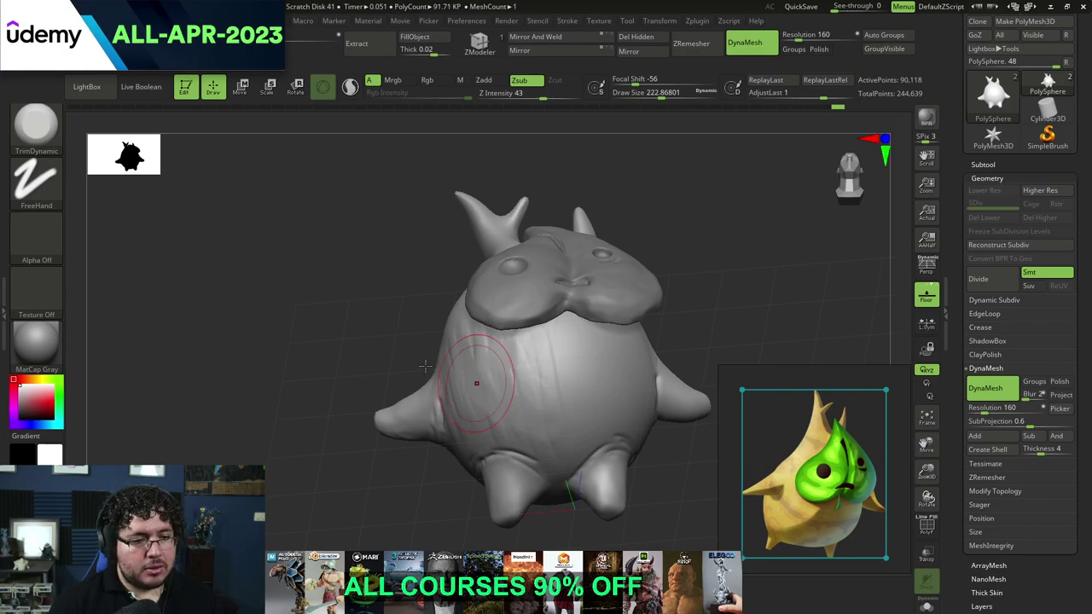
drag(363, 326, 440, 352)
mouse_move(736, 324)
mouse_down()
mouse_move(688, 335)
mouse_move(680, 309)
mouse_move(679, 339)
mouse_move(640, 308)
mouse_up()
Step: Set ClayBuildup to Alpha 28 with a draw size of about 136 and lay vertical strips down the belly
key(b)
key(c)
key(b)
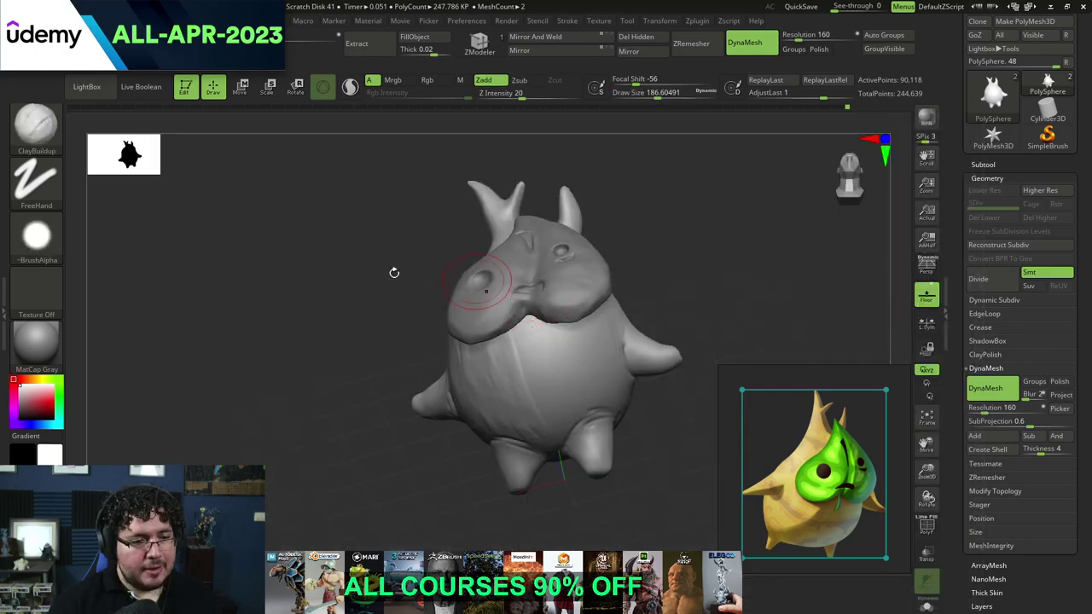
click(57, 248)
click(51, 243)
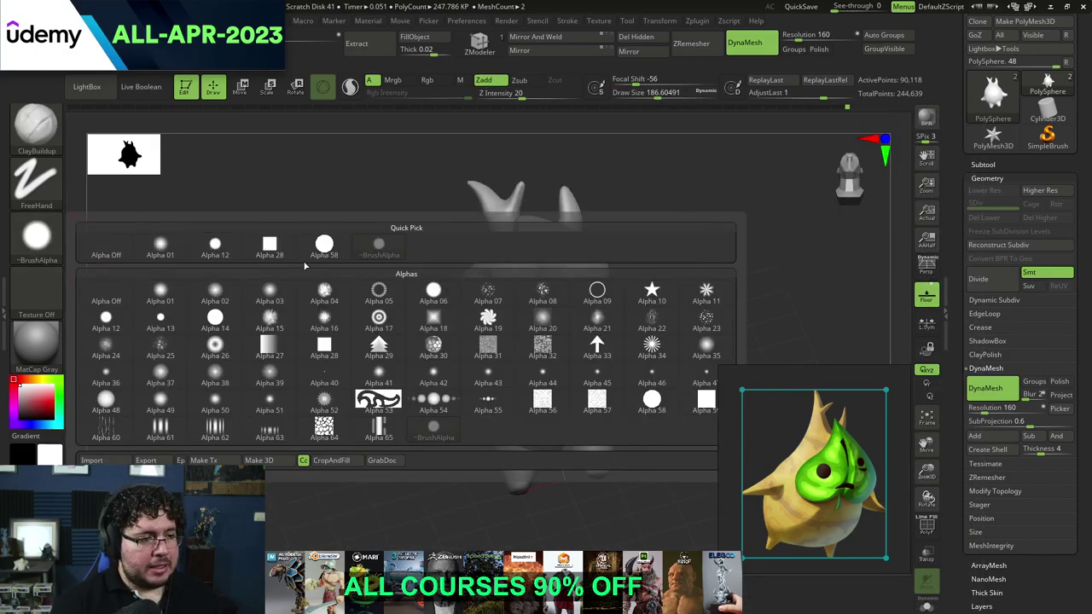
click(269, 246)
key(bracketleft)
drag(537, 329, 547, 421)
drag(552, 324, 564, 397)
drag(569, 320, 578, 382)
Step: Continue the ClayBuildup strips around the side of the body, following its curve past the arm
drag(669, 265, 610, 277)
drag(595, 325, 603, 388)
drag(682, 288, 632, 293)
mouse_move(616, 315)
mouse_down()
mouse_move(617, 392)
mouse_move(614, 346)
mouse_move(613, 358)
mouse_up()
mouse_move(654, 246)
mouse_down()
mouse_move(616, 298)
mouse_move(611, 286)
mouse_up()
drag(772, 226, 719, 231)
mouse_move(845, 270)
mouse_down()
mouse_move(810, 273)
mouse_move(746, 231)
mouse_up()
mouse_move(603, 237)
mouse_down()
mouse_move(600, 282)
mouse_move(569, 342)
mouse_up()
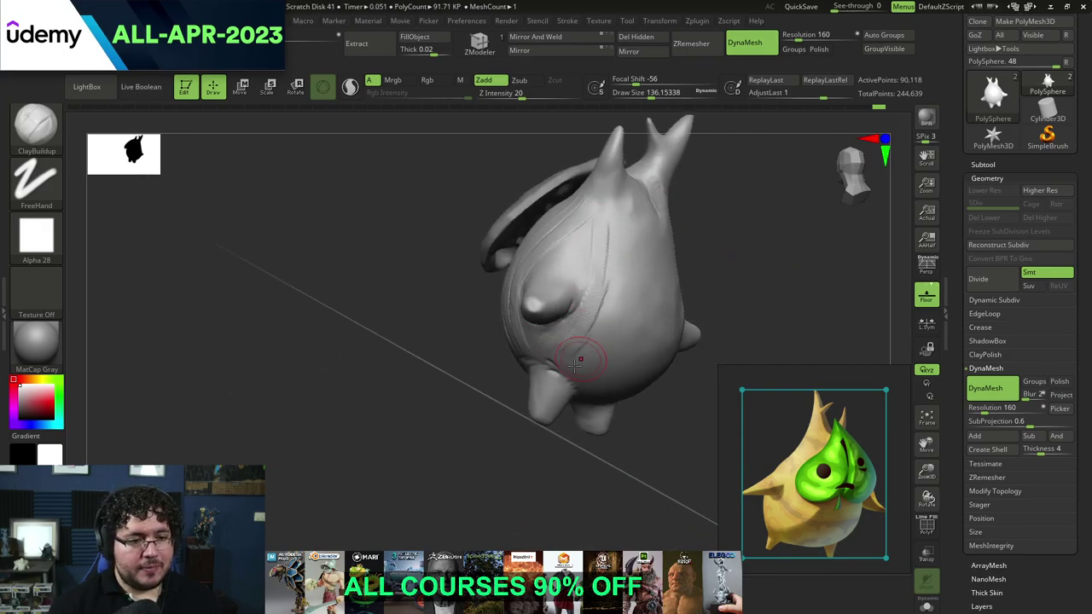
drag(612, 313, 608, 339)
drag(584, 243, 561, 292)
Step: Cover the back with long flowing ClayBuildup strips running from the horns down toward the legs
mouse_move(766, 239)
mouse_down()
mouse_move(730, 234)
mouse_move(743, 216)
mouse_up()
drag(623, 234, 596, 287)
drag(593, 439, 593, 384)
drag(611, 298, 599, 345)
drag(631, 244, 607, 334)
drag(636, 295, 625, 366)
mouse_move(743, 269)
mouse_down()
mouse_move(715, 257)
mouse_move(644, 308)
mouse_move(734, 295)
mouse_up()
drag(668, 215, 623, 317)
right_drag(623, 316, 638, 307)
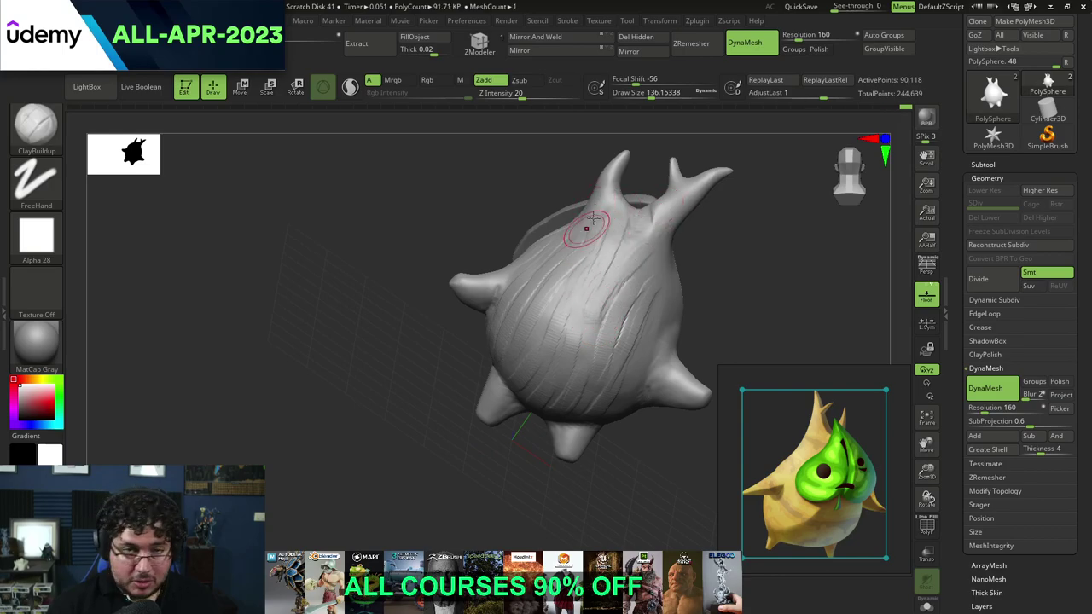
drag(609, 198, 612, 209)
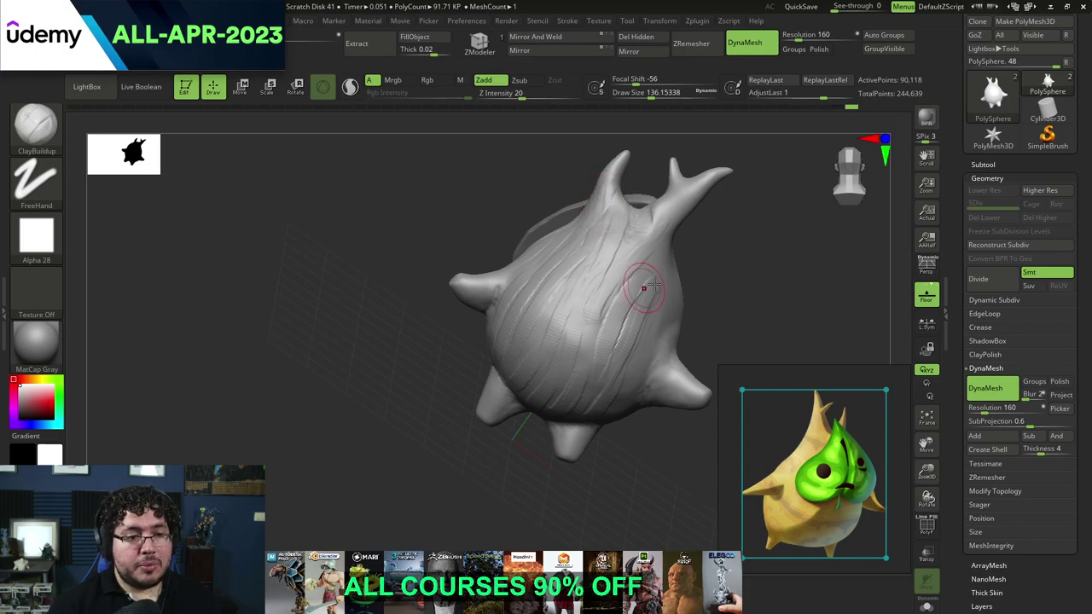
Step: Extend the ClayBuildup strips across the remaining back and side, from the antler base down beside the mask
right_drag(629, 285, 679, 251)
mouse_move(678, 247)
mouse_down()
mouse_move(611, 299)
mouse_move(632, 325)
mouse_move(595, 386)
mouse_up()
drag(643, 324, 683, 245)
right_drag(734, 221, 716, 254)
drag(716, 254, 678, 329)
mouse_move(814, 241)
alt+right_down()
mouse_move(810, 203)
mouse_move(785, 198)
alt+right_up()
drag(679, 242, 655, 357)
drag(692, 258, 680, 317)
drag(708, 227, 700, 302)
right_drag(741, 246, 715, 247)
mouse_move(712, 245)
mouse_down()
mouse_move(706, 189)
mouse_move(677, 237)
mouse_move(694, 246)
mouse_up()
Step: Flatten the strips on the body's side and back with TrimDynamic at a draw size of about 207, smoothing rough spots
key(b)
key(t)
key(d)
key(space)
drag(687, 204, 701, 191)
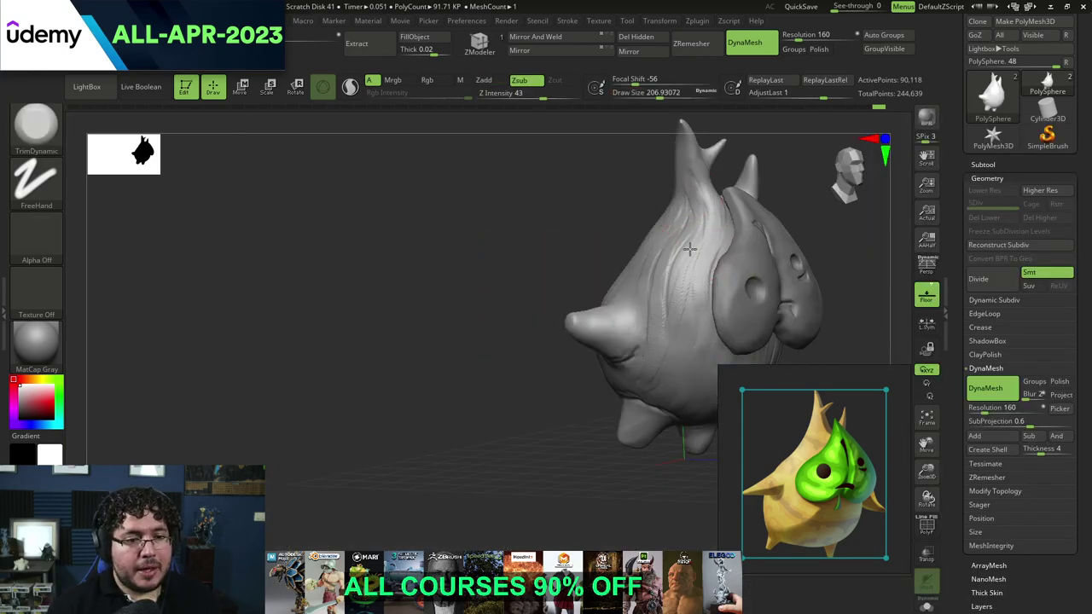
drag(676, 245, 667, 261)
mouse_move(600, 231)
mouse_down()
mouse_move(678, 242)
mouse_move(615, 258)
mouse_move(647, 263)
mouse_up()
right_drag(580, 288, 616, 293)
drag(603, 242, 598, 280)
mouse_move(618, 348)
shift+mouse_down()
mouse_move(641, 278)
mouse_move(625, 340)
shift+mouse_up()
right_drag(674, 262, 722, 261)
drag(596, 298, 587, 245)
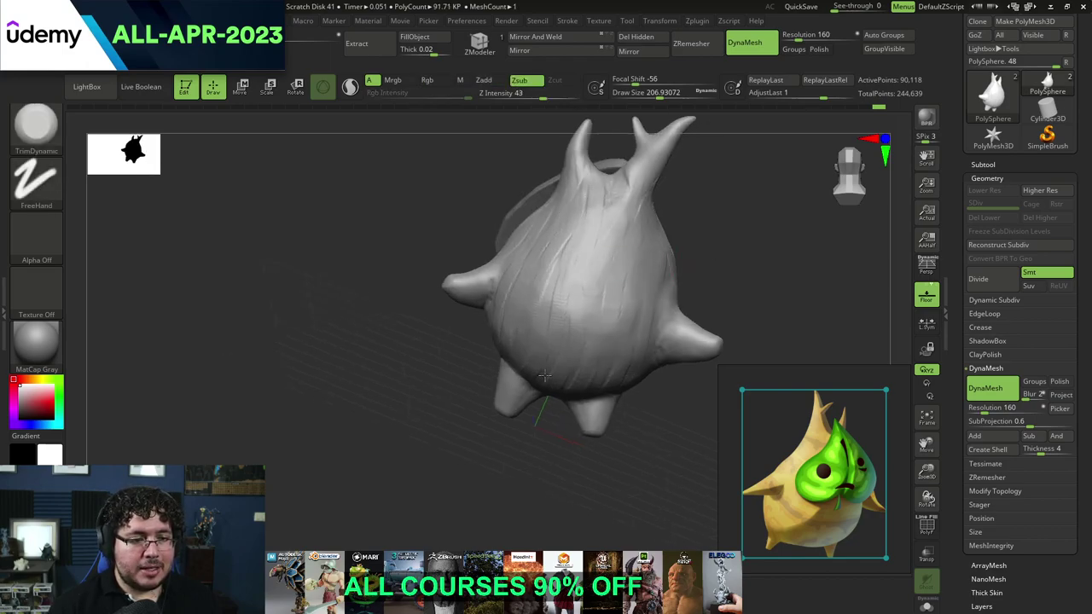
Step: Carve wood-grain lines and a swirling knot into the body's side between the arm and mask with DamStandard
right_drag(571, 364, 661, 381)
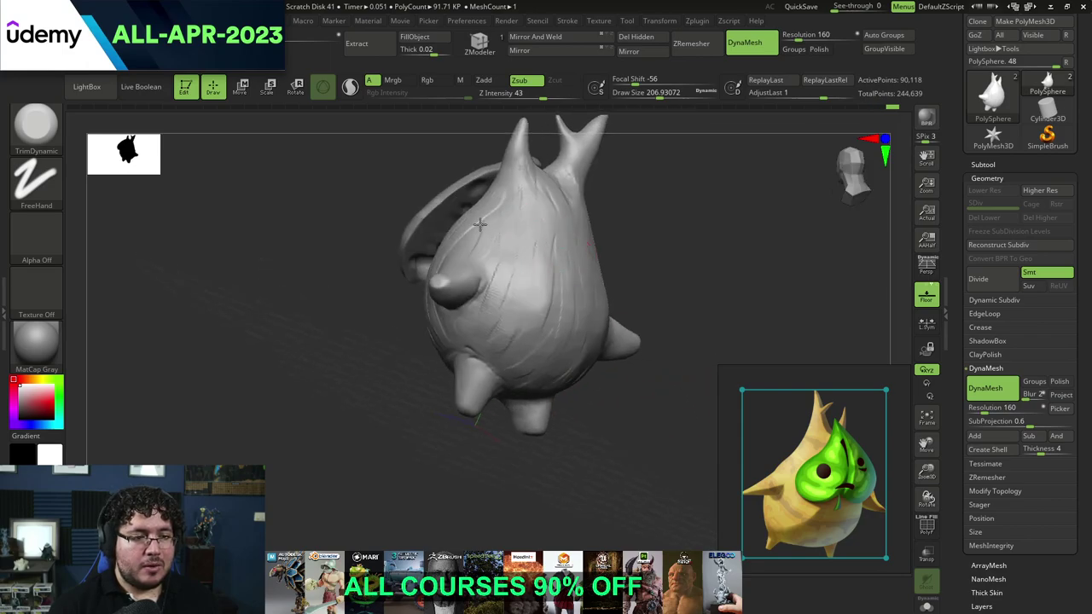
right_drag(480, 224, 532, 182)
right_drag(491, 320, 576, 246)
right_drag(629, 199, 500, 303)
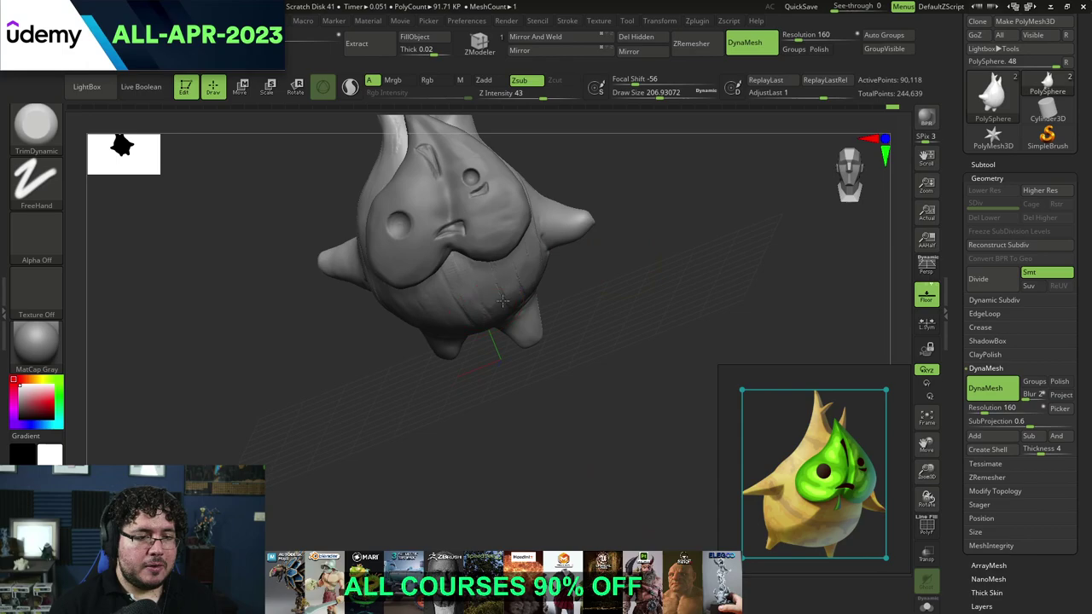
mouse_move(587, 304)
right_down()
mouse_move(597, 290)
mouse_move(580, 285)
right_up()
alt+right_drag(581, 285, 546, 328)
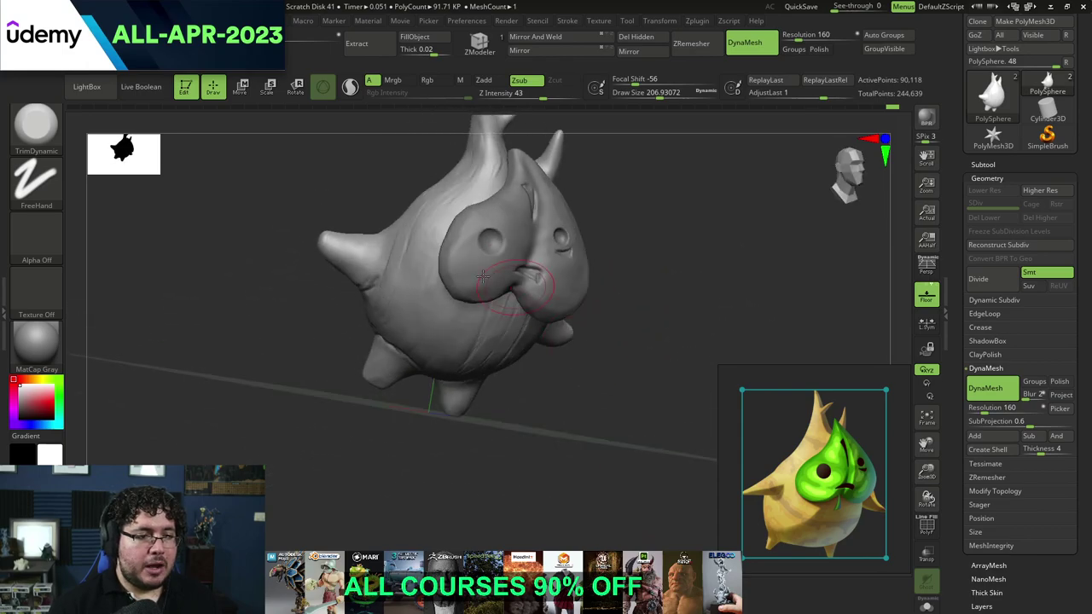
key(b)
key(d)
key(s)
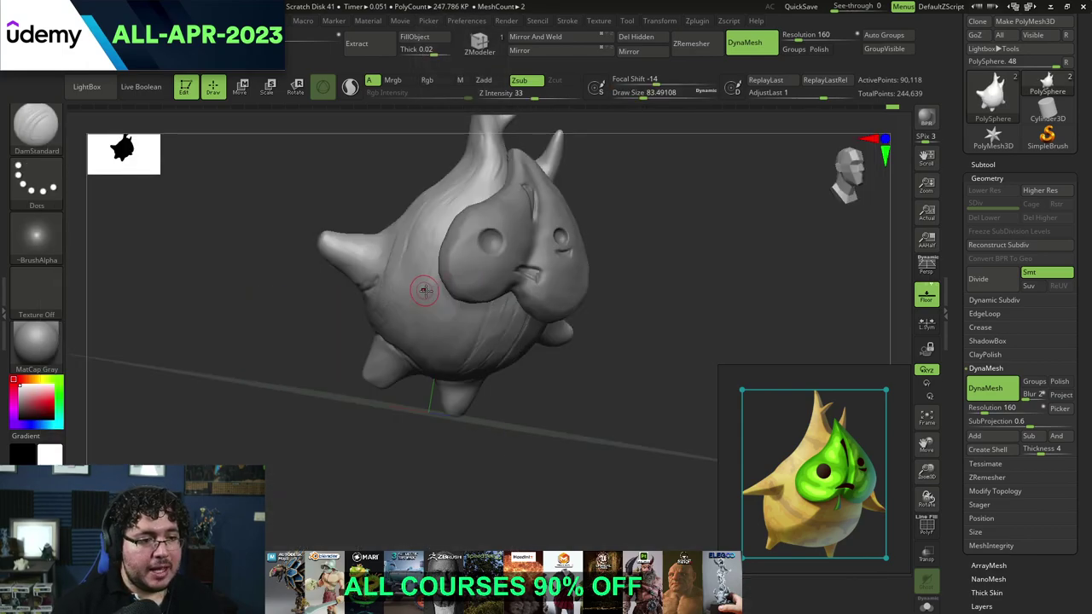
mouse_move(424, 285)
mouse_down()
mouse_move(435, 236)
mouse_move(463, 195)
mouse_up()
right_drag(466, 370, 462, 351)
drag(490, 308, 454, 361)
right_click(382, 377)
right_drag(289, 365, 342, 371)
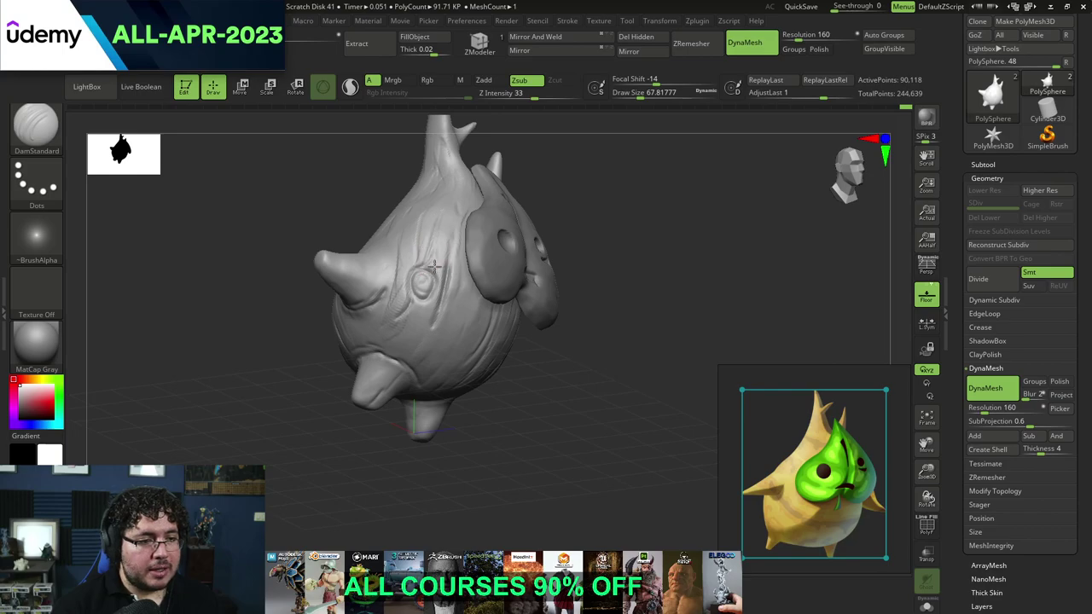
Step: Carve a second swirling knot on the back with DamStandard at a draw size of about 80
mouse_move(540, 382)
right_down()
mouse_move(516, 397)
mouse_move(597, 373)
mouse_move(548, 383)
mouse_move(569, 331)
mouse_move(558, 369)
right_up()
key(space)
mouse_move(373, 259)
mouse_down()
mouse_move(387, 299)
mouse_move(404, 299)
mouse_up()
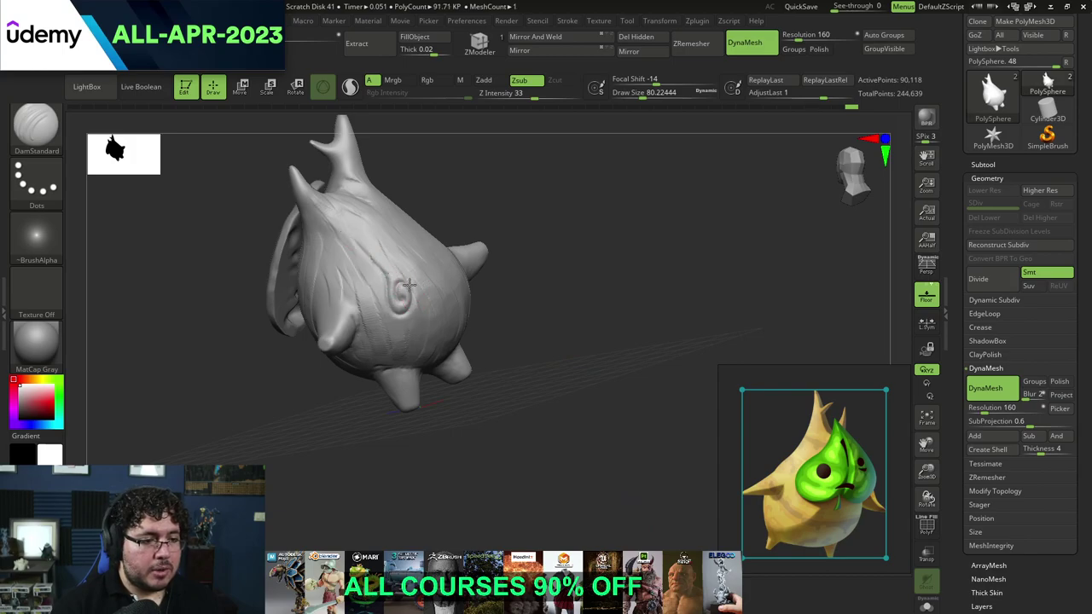
Step: Flatten the surface around the back's swirl with TrimDynamic at a draw size of about 163
right_drag(469, 388, 467, 367)
key(b)
key(t)
key(d)
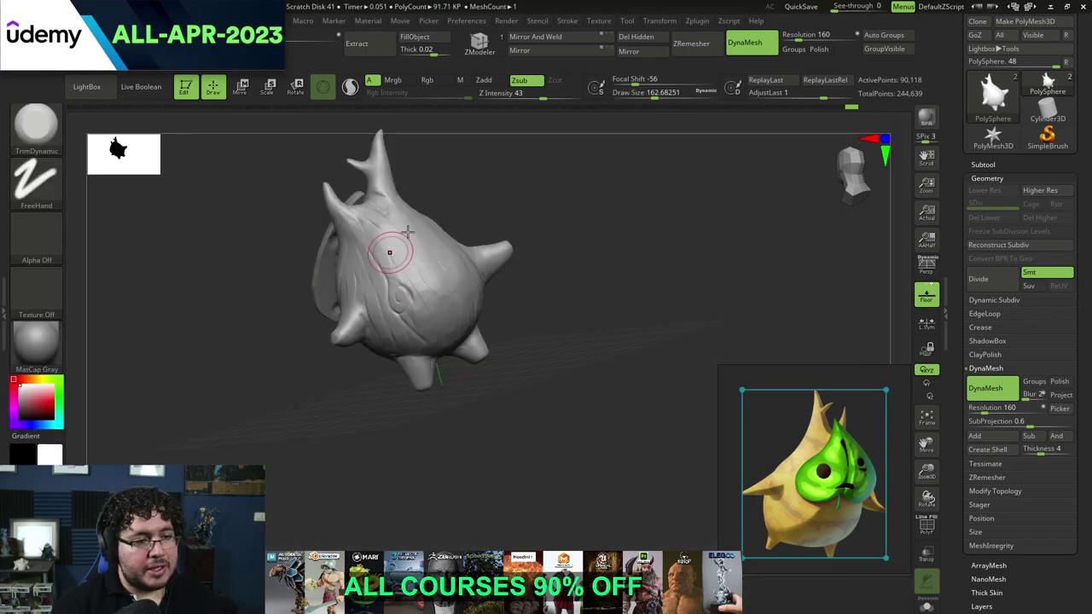
right_drag(393, 247, 415, 273)
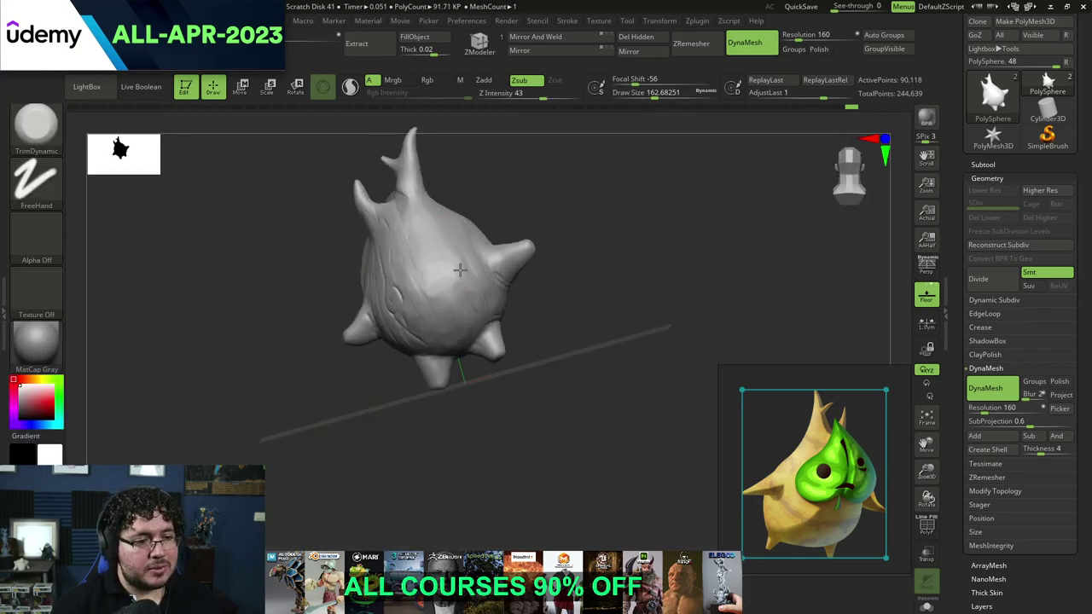
Step: Carve crease lines from the antler base down the back with DamStandard, raising the draw size from about 54 to 80
key(b)
key(d)
key(s)
right_drag(443, 239, 436, 206)
drag(397, 182, 413, 214)
key(space)
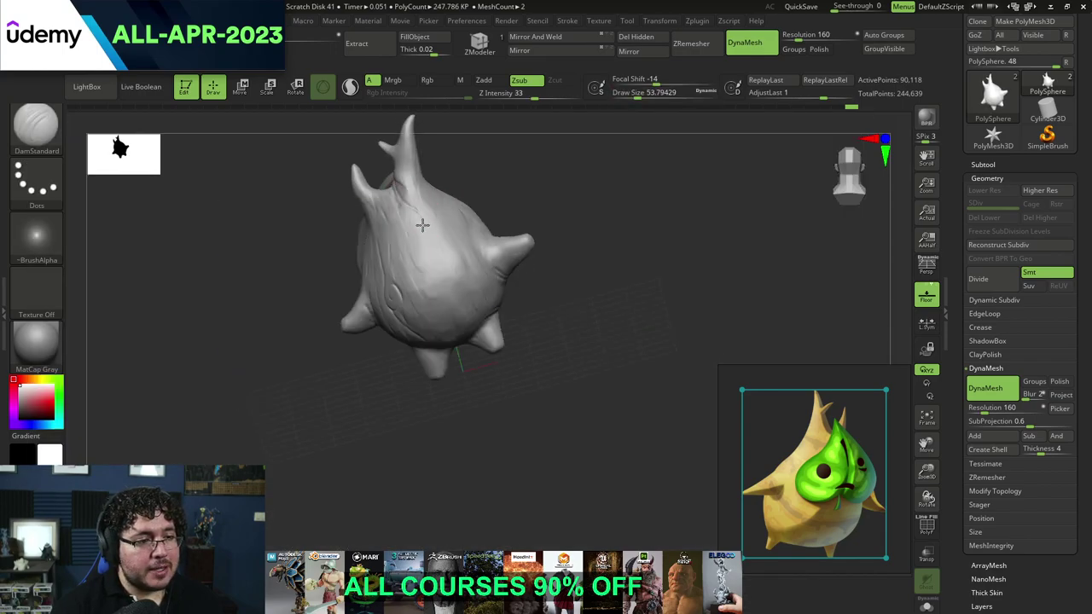
right_drag(420, 221, 429, 196)
key(space)
drag(425, 185, 433, 182)
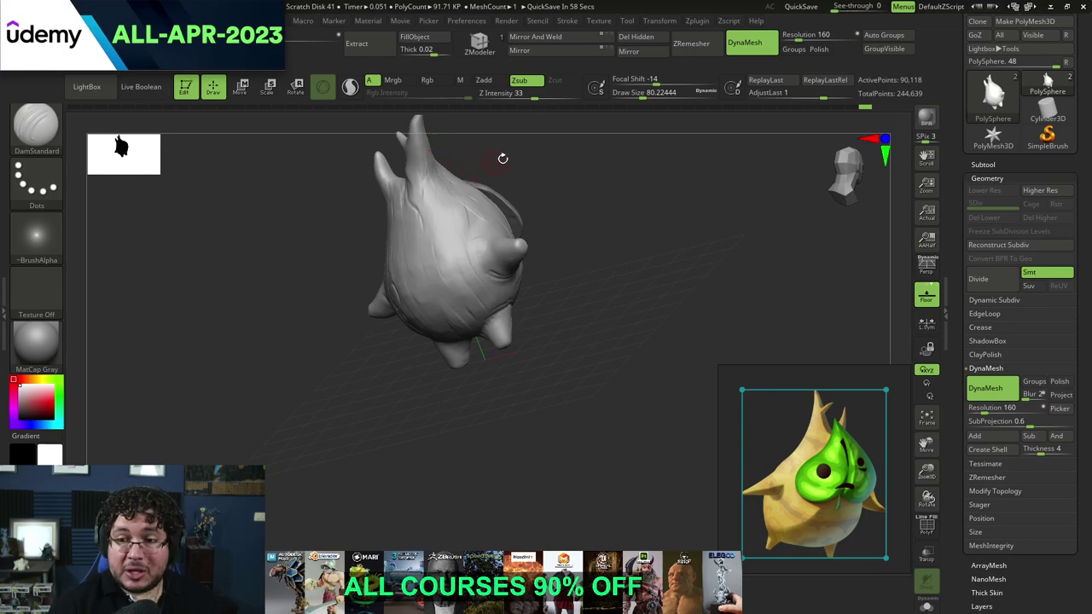
drag(500, 159, 490, 163)
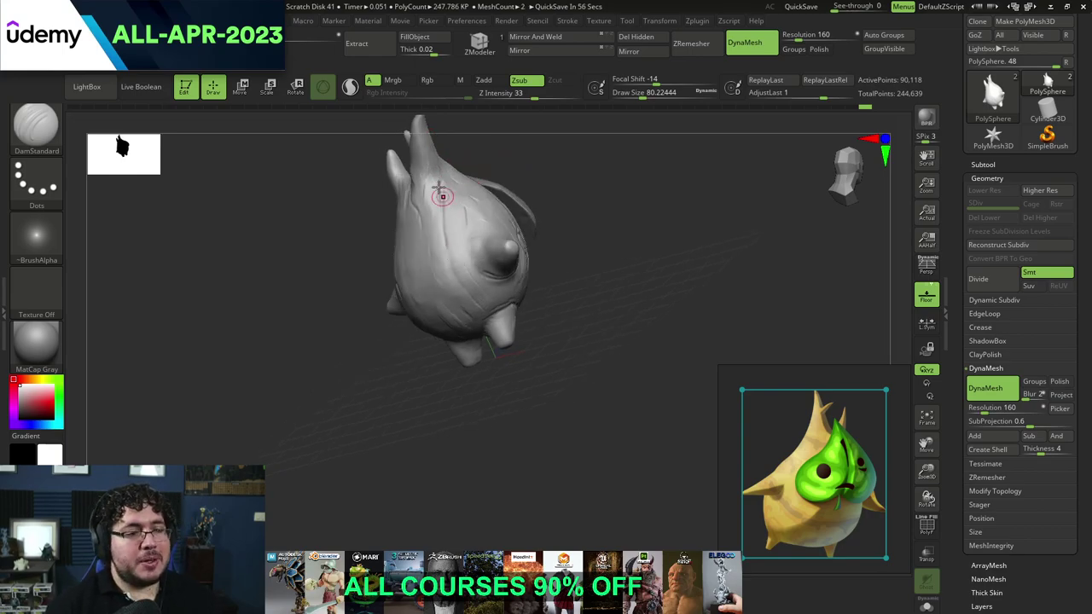
key(ctrl+z)
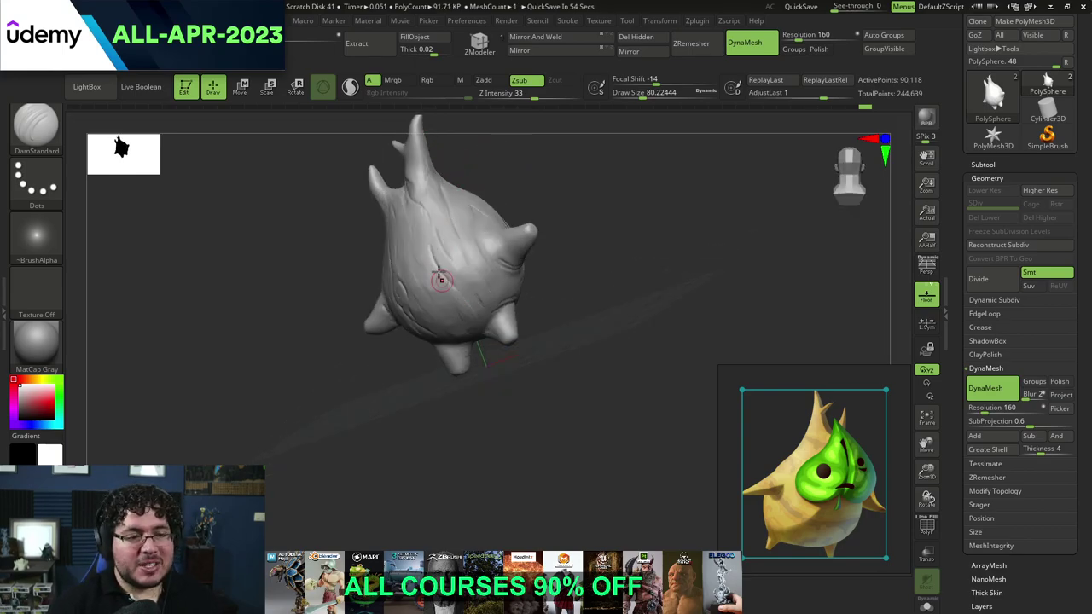
Step: Make the leaf mask active and carve small creases between the eyes and above the mouth with DamStandard, draw size about 56
drag(529, 165, 495, 209)
mouse_move(464, 160)
mouse_down()
mouse_move(556, 185)
mouse_move(570, 213)
mouse_move(583, 210)
mouse_move(536, 202)
mouse_up()
alt+click(478, 197)
key(space)
drag(476, 244, 478, 226)
key(space)
drag(474, 229, 485, 221)
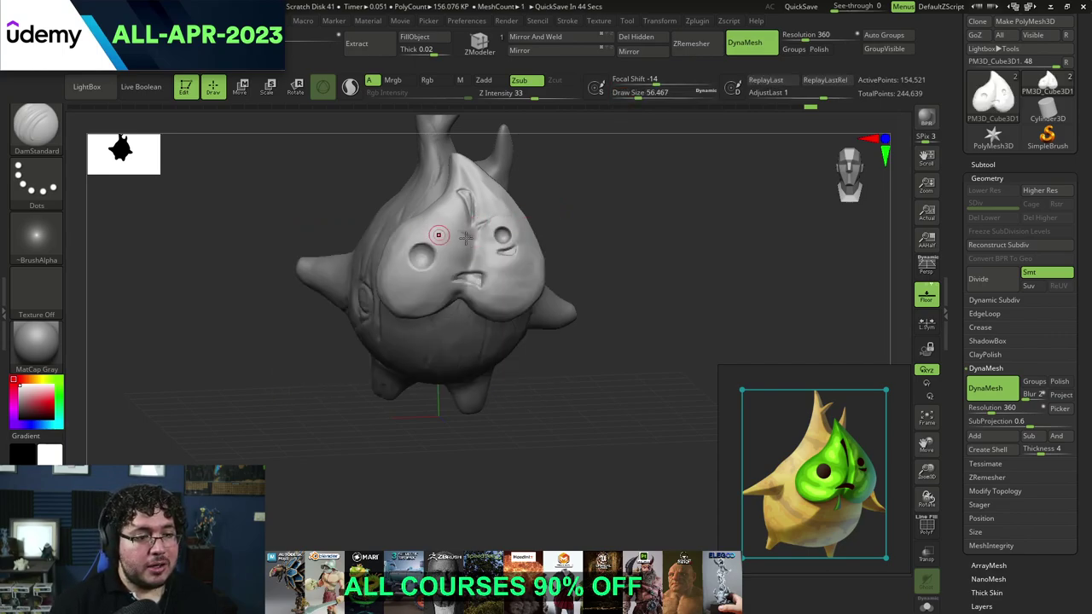
drag(447, 260, 469, 266)
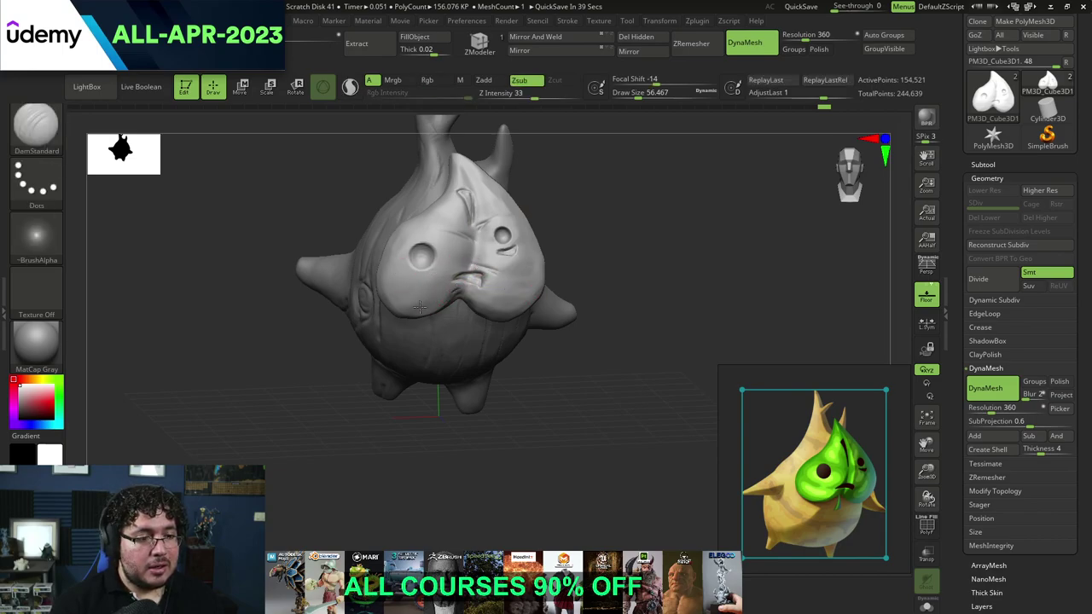
key(shift)
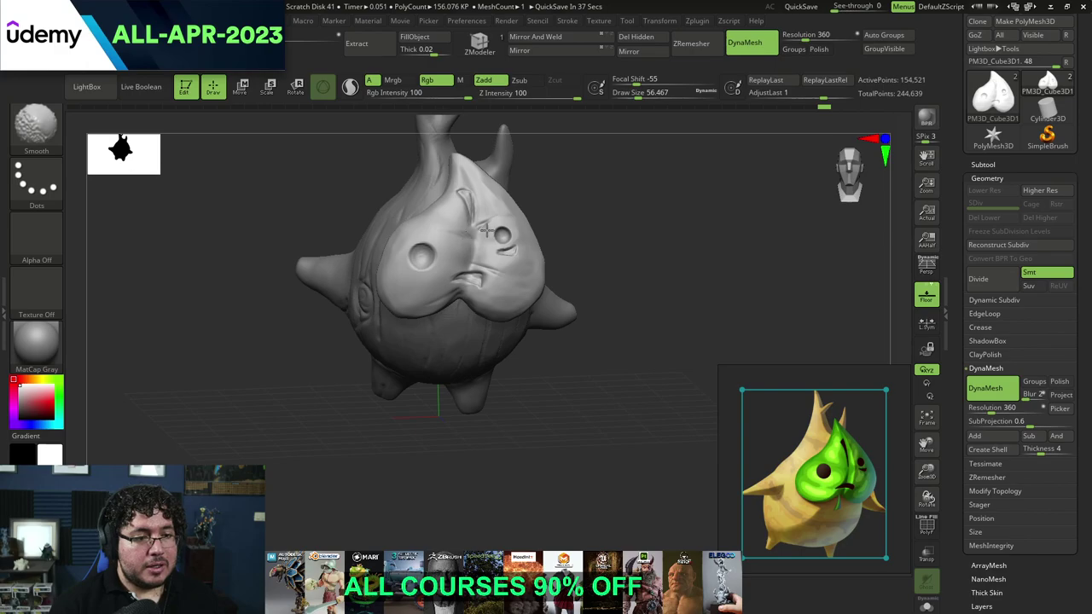
Step: Flatten the upper plane of the leaf mask beside the brow crease with TrimDynamic at a draw size of about 97
mouse_move(558, 210)
mouse_down()
mouse_move(541, 176)
mouse_move(572, 197)
mouse_up()
key(b)
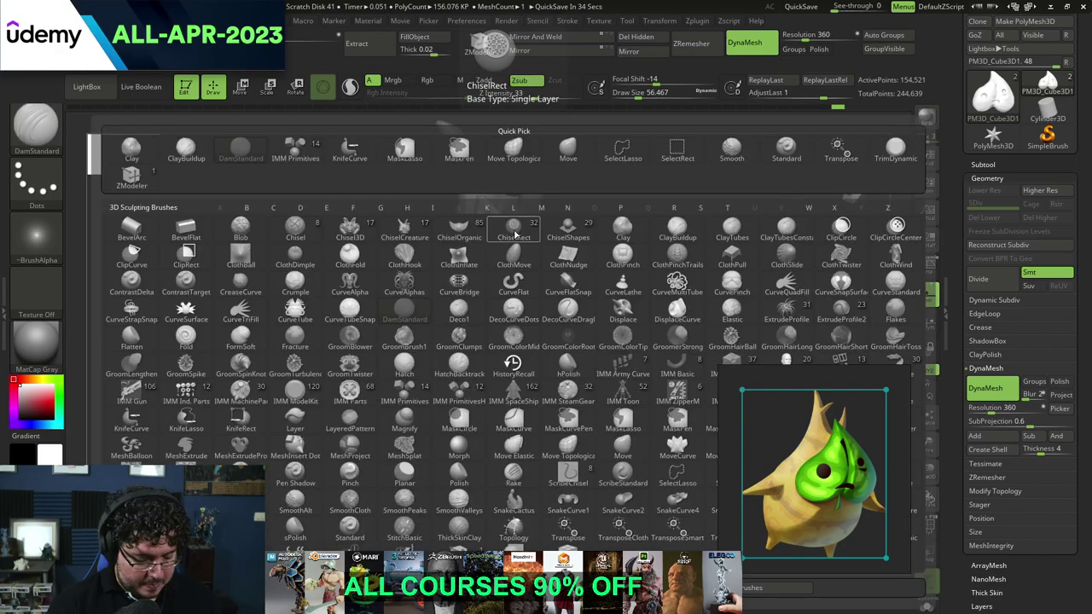
key(t)
key(d)
key(space)
key(space)
drag(494, 223, 501, 223)
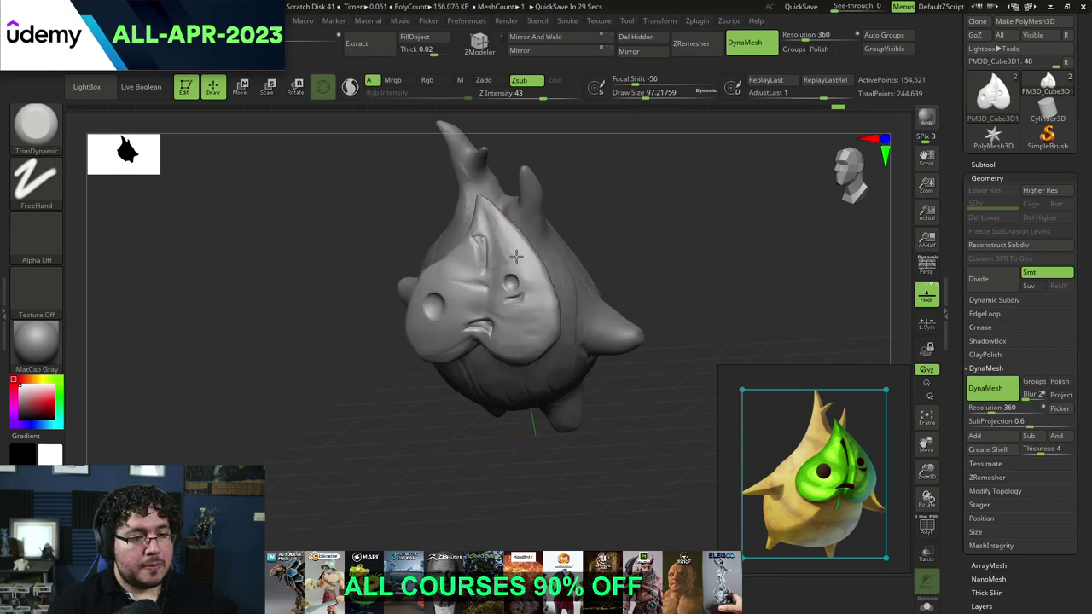
Step: Flatten the side edge of the leaf mask with TrimDynamic at a draw size of about 145
drag(581, 207, 499, 213)
key(space)
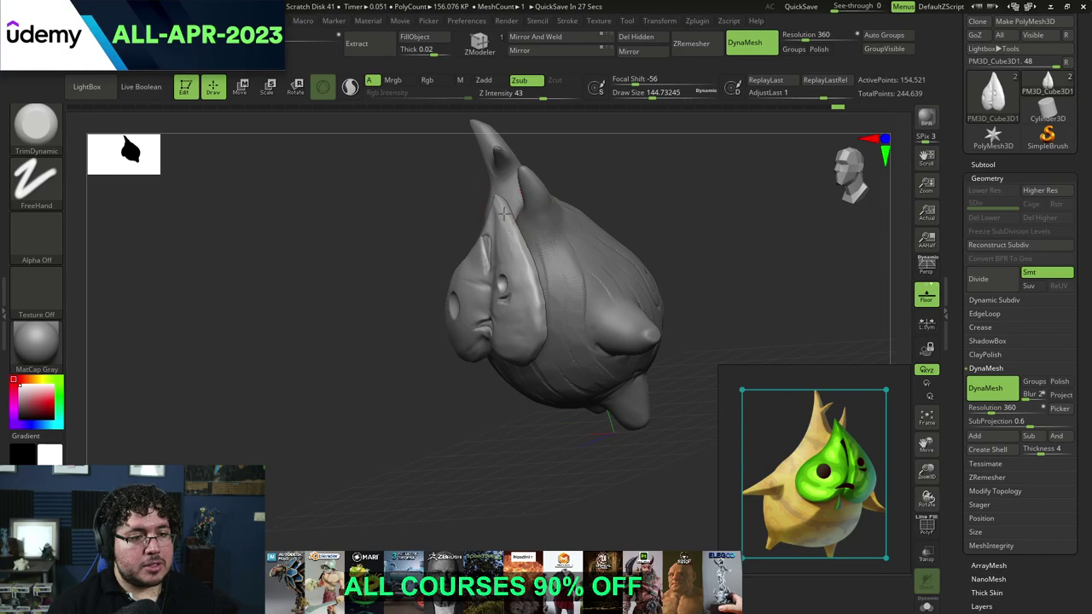
drag(524, 256, 530, 271)
right_drag(547, 255, 516, 254)
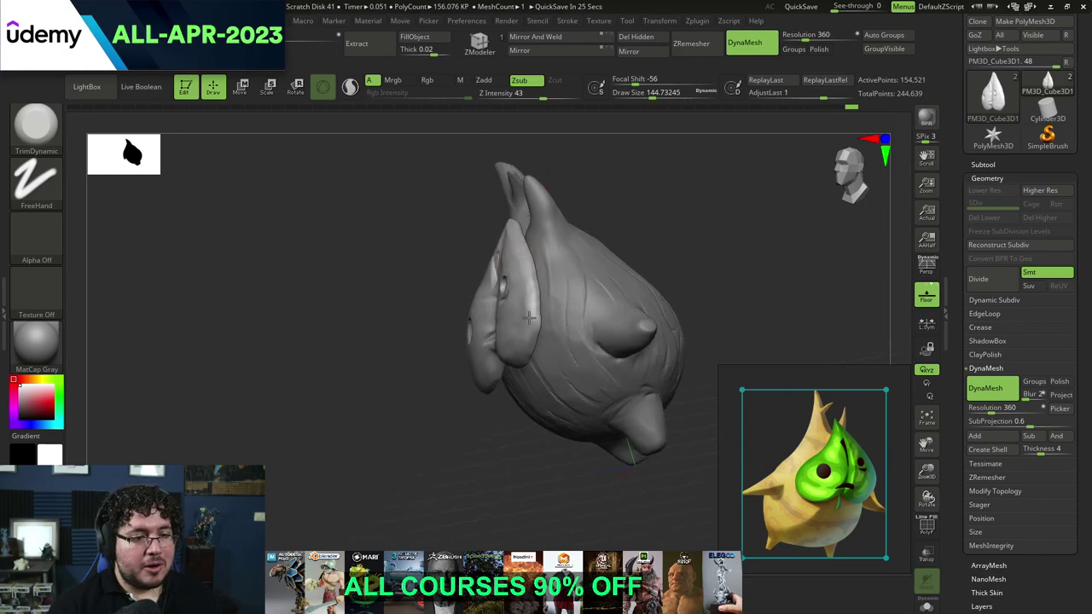
right_drag(527, 343, 403, 348)
Step: Make the body active and flatten the arm's surface with TrimDynamic at a draw size of about 145
right_drag(526, 437, 560, 382)
mouse_move(311, 382)
right_down()
mouse_move(361, 393)
mouse_move(292, 317)
right_up()
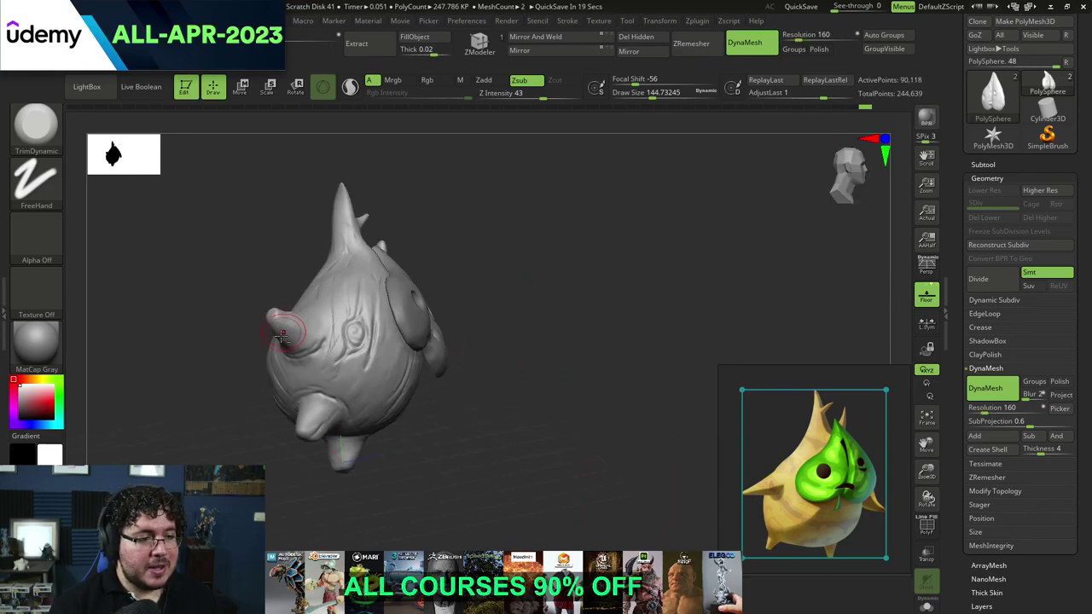
right_drag(239, 364, 265, 336)
drag(263, 342, 275, 325)
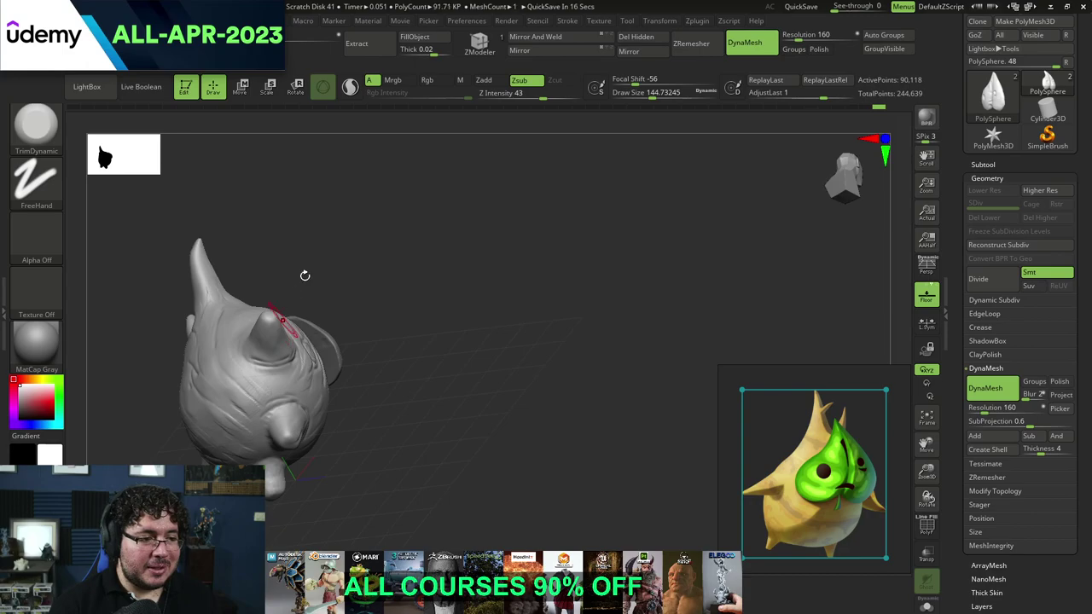
right_drag(299, 282, 277, 321)
mouse_move(348, 247)
right_down()
mouse_move(294, 282)
mouse_move(259, 327)
right_up()
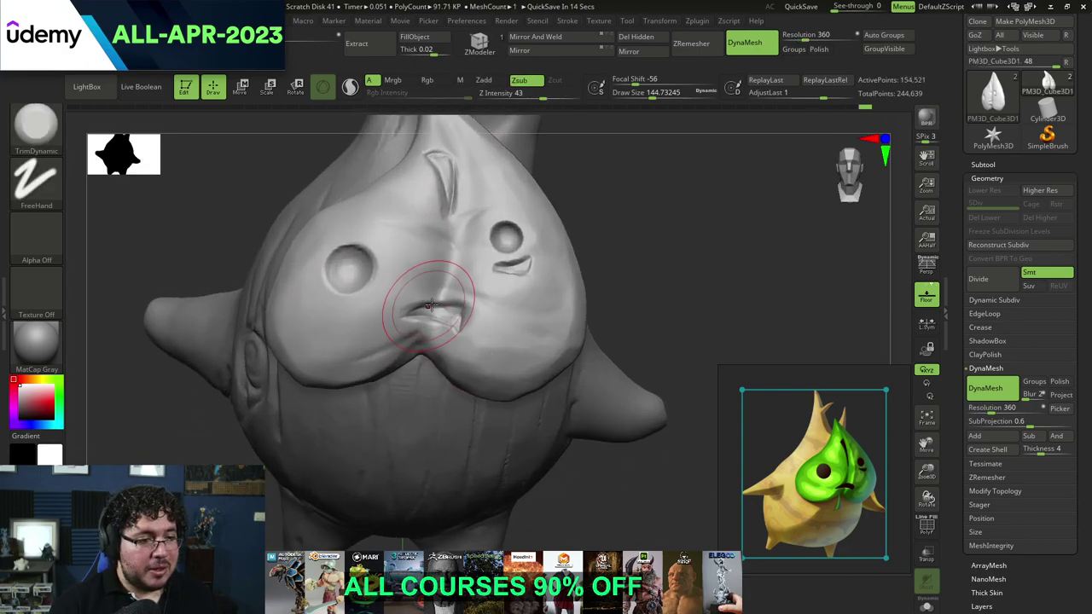
Step: Return to the leaf mask and reshape the corner of the mouth with the Move brush, draw size about 87
key(b)
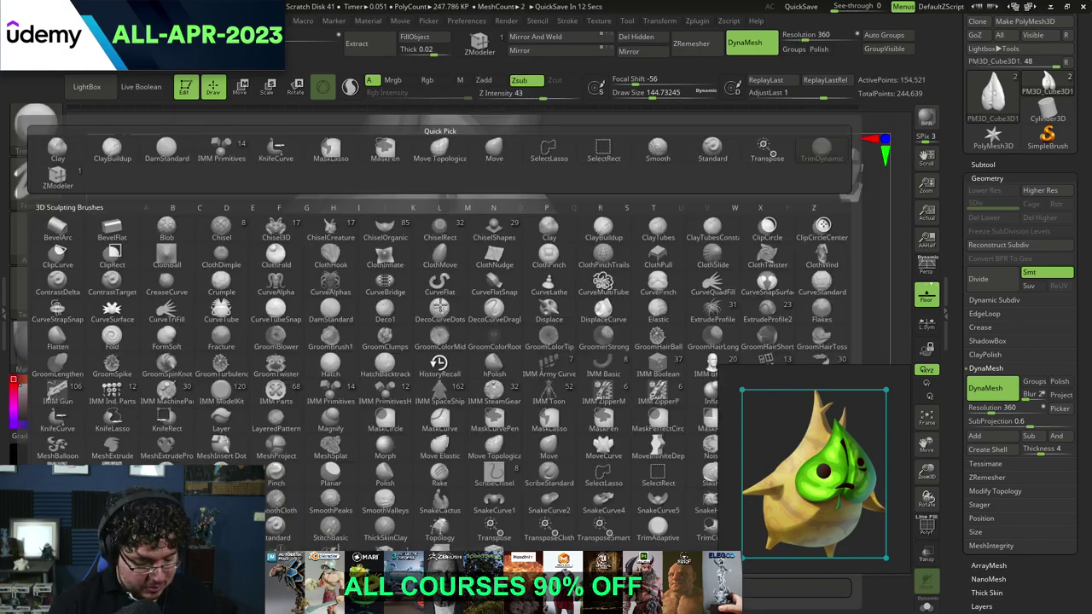
key(m)
key(v)
key(space)
mouse_move(440, 306)
mouse_down()
mouse_move(415, 299)
mouse_move(444, 294)
mouse_move(467, 322)
mouse_up()
Step: Build up the rim and corner of the mask's mouth with ClayBuildup at draw sizes of about 29 to 54
key(b)
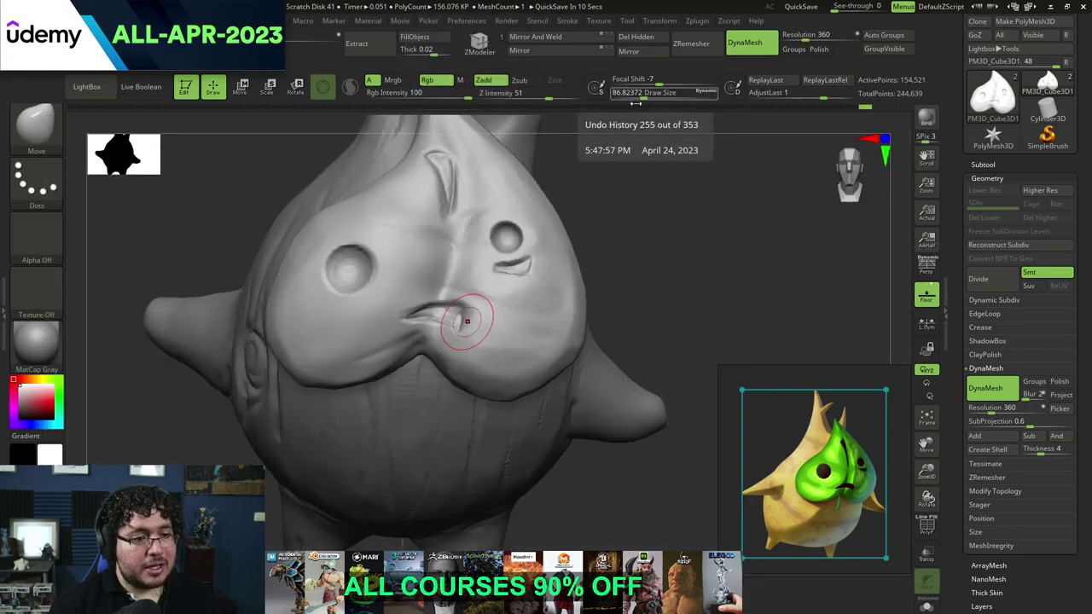
key(b)
key(c)
key(b)
key(space)
click(524, 205)
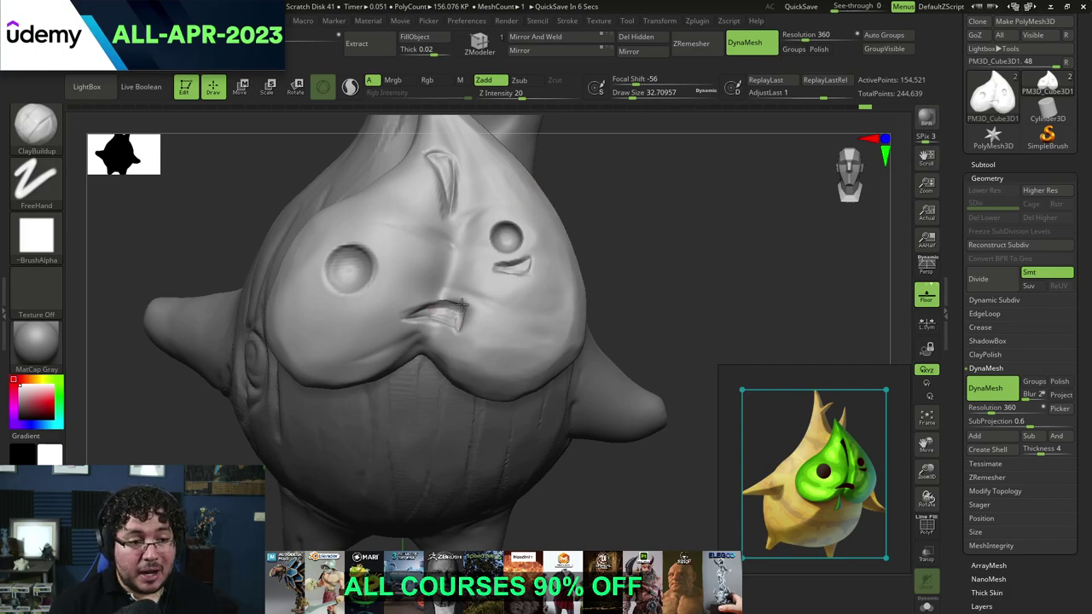
key(space)
click(429, 309)
drag(446, 300, 425, 306)
key(space)
click(421, 305)
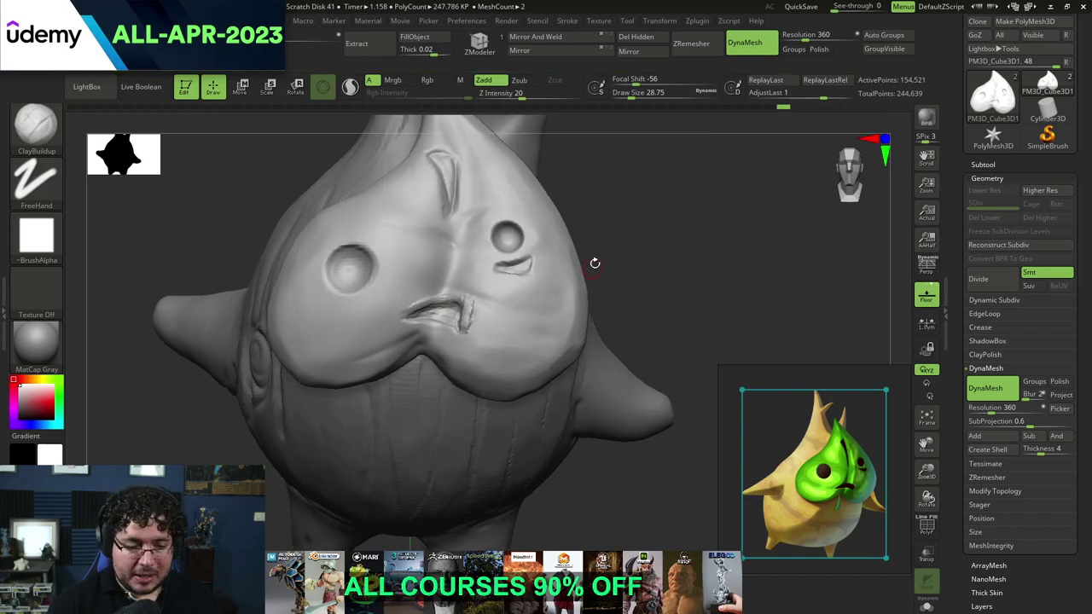
drag(606, 264, 582, 264)
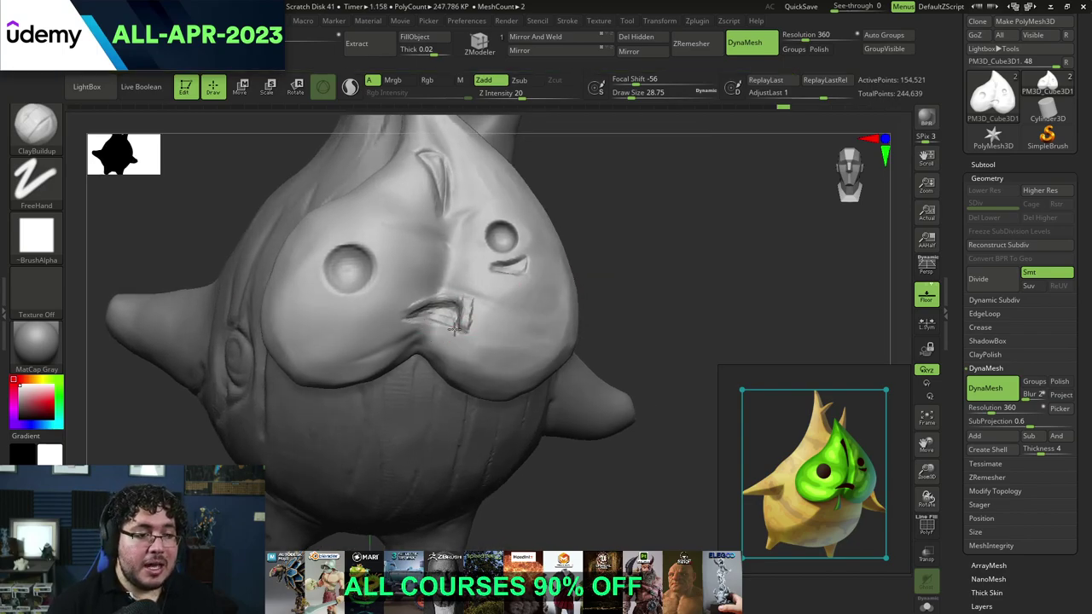
drag(465, 328, 471, 336)
key(space)
click(473, 306)
Step: Flatten the built-up clay around the mouth with TrimDynamic at a draw size of about 108
key(b)
key(b)
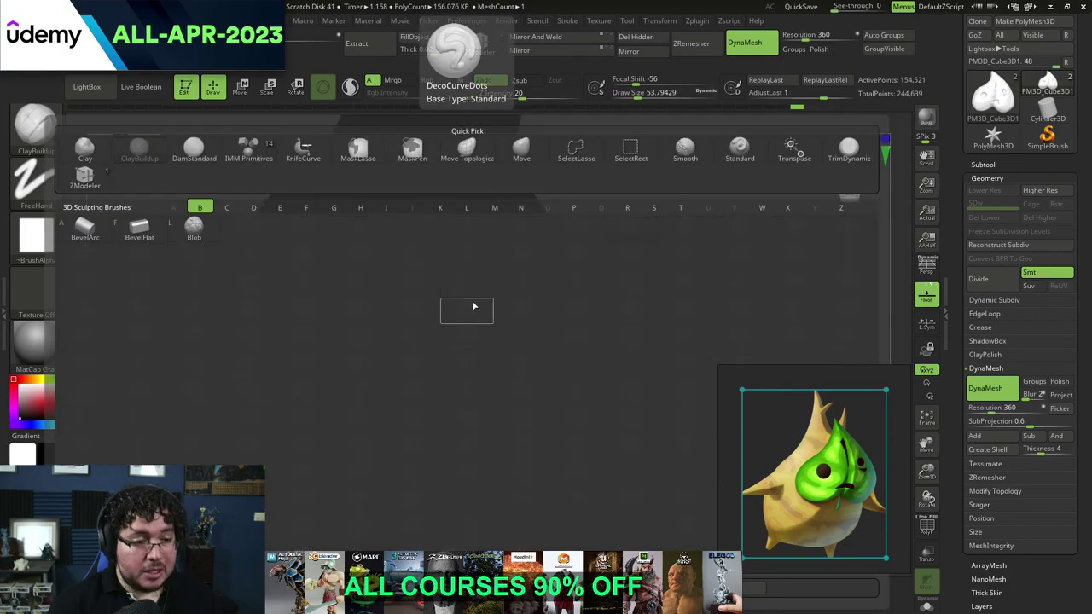
key(Escape)
key(v)
key(b)
key(t)
key(d)
key(space)
click(518, 244)
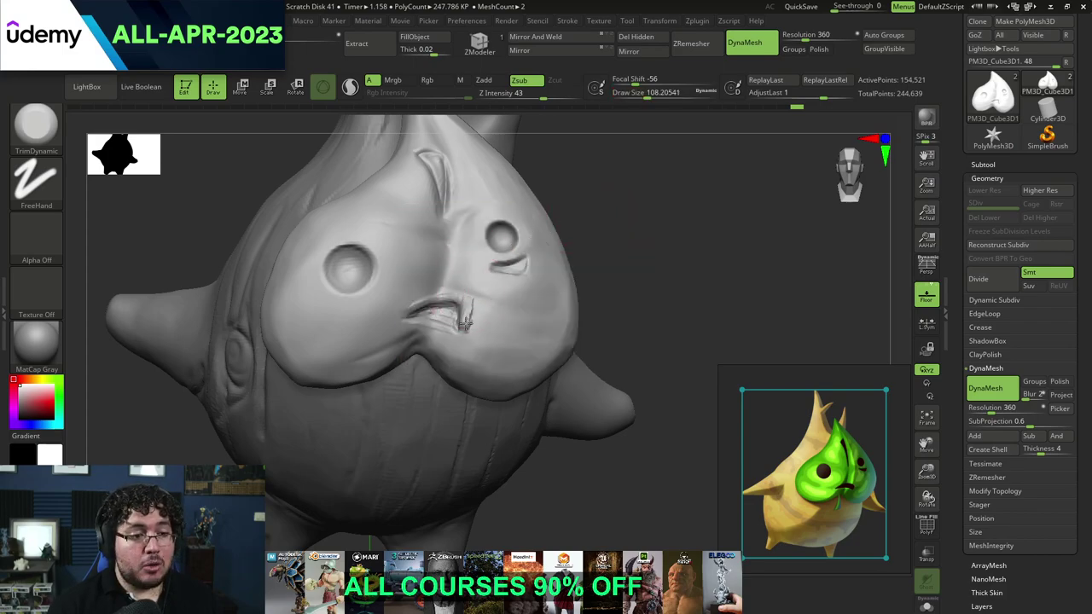
key(space)
click(436, 300)
mouse_move(436, 300)
mouse_down()
mouse_move(420, 313)
mouse_move(468, 323)
mouse_up()
right_drag(495, 285, 522, 281)
Step: Redefine the mouth's upper crease on the mask with DamStandard at a draw size of about 41
key(b)
key(d)
key(s)
key(space)
drag(471, 306, 425, 308)
key(space)
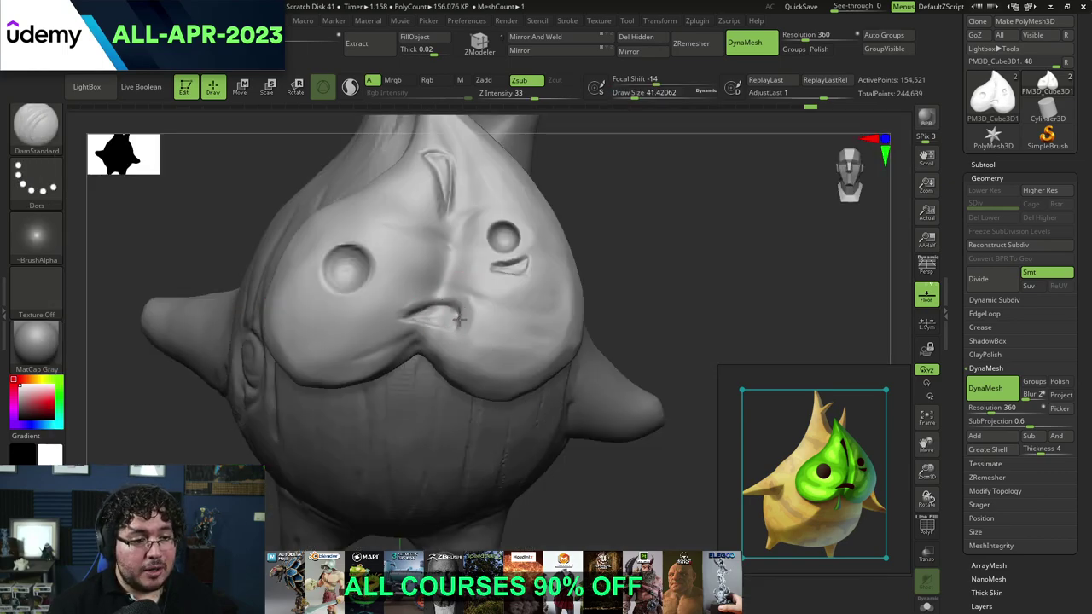
Step: Smooth the inside of the mouth and the mask's surface up toward its tip
mouse_move(492, 305)
ctrl+right_down()
mouse_move(589, 219)
mouse_move(636, 224)
ctrl+right_up()
shift+drag(444, 318, 448, 316)
right_drag(525, 294, 483, 288)
mouse_move(445, 317)
shift+mouse_down()
mouse_move(468, 309)
mouse_move(449, 283)
shift+mouse_up()
key(space)
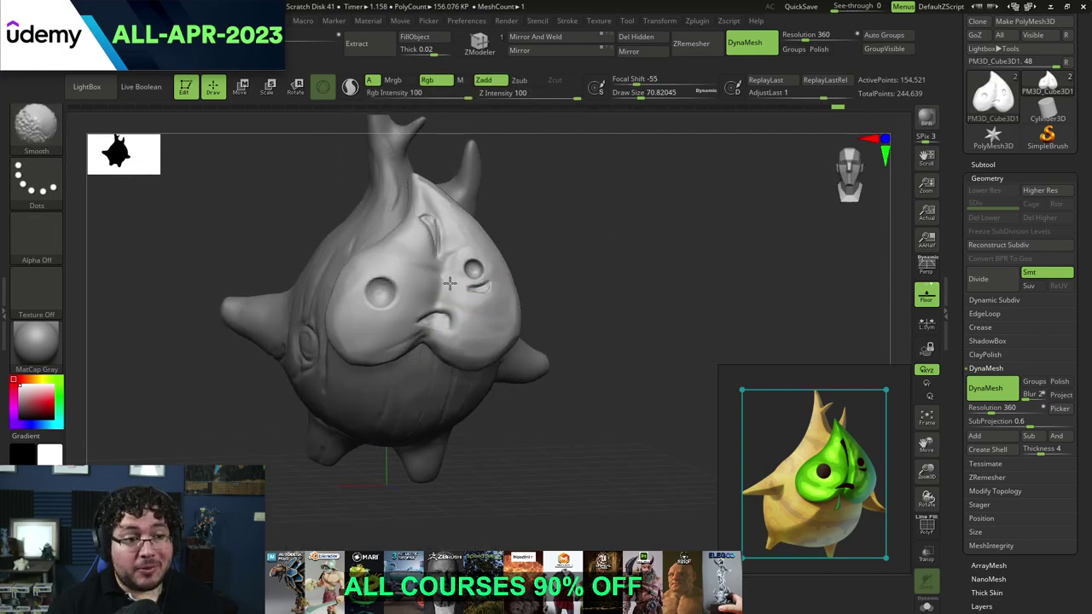
right_drag(506, 194, 465, 208)
mouse_move(439, 200)
shift+mouse_down()
mouse_move(436, 189)
mouse_move(448, 200)
shift+mouse_up()
Step: Flatten the planes near the mask's pointed tip with TrimDynamic at a draw size of about 124
key(b)
key(t)
key(d)
key(space)
right_drag(590, 183, 522, 182)
drag(432, 192, 456, 213)
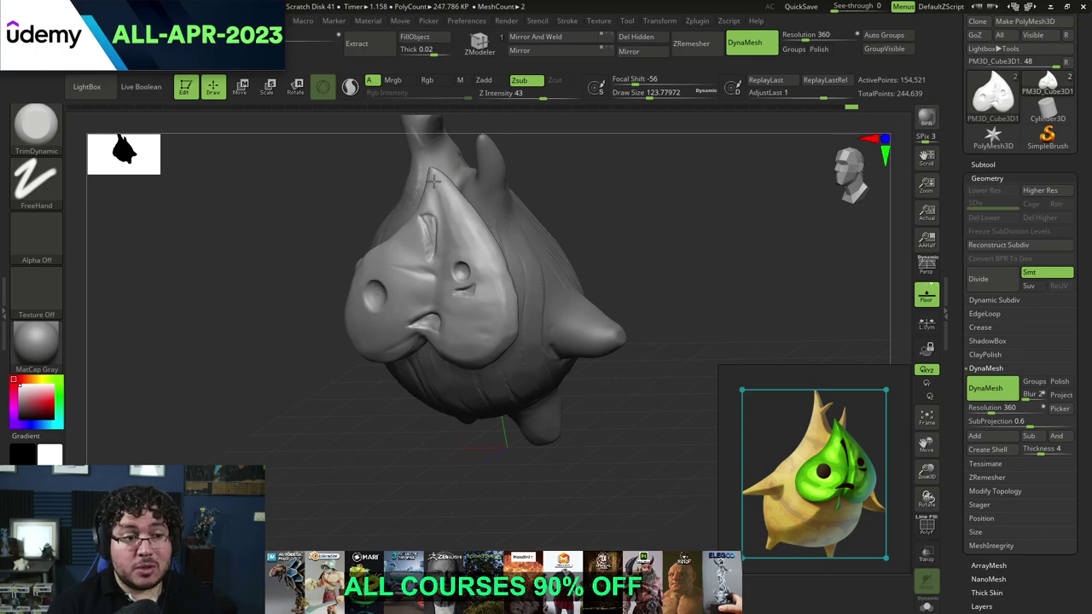
drag(430, 174, 439, 184)
Step: Flatten the planes between the eyes and across both cheeks of the mask with TrimDynamic, draw size about 124
right_drag(522, 144, 598, 122)
drag(416, 267, 414, 271)
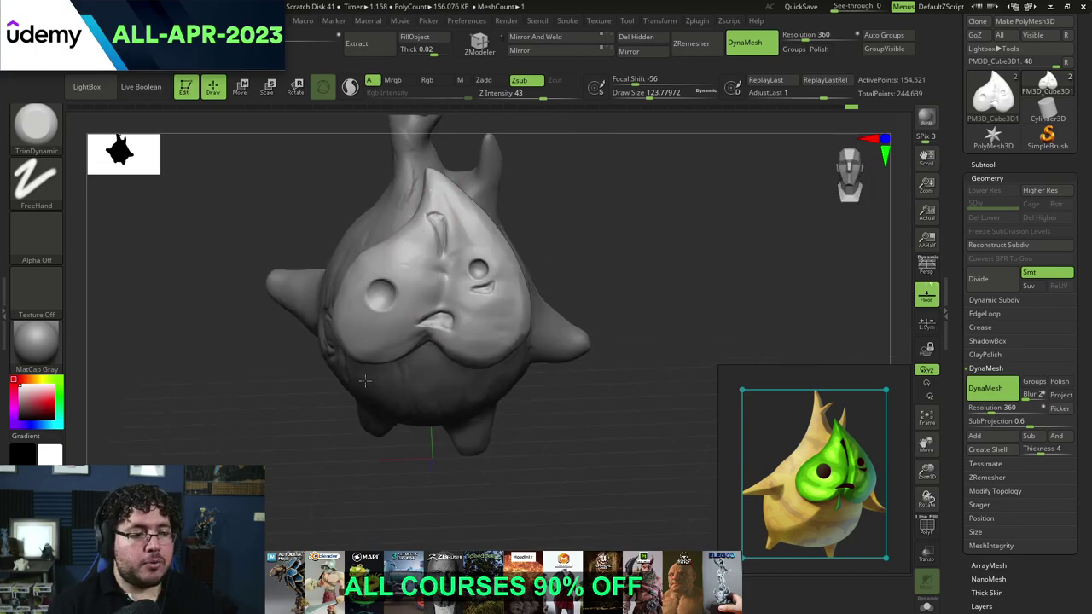
right_drag(367, 371, 357, 351)
drag(390, 346, 394, 343)
right_drag(559, 213, 503, 220)
drag(487, 324, 503, 307)
mouse_move(550, 262)
right_down()
mouse_move(605, 259)
mouse_move(602, 285)
right_up()
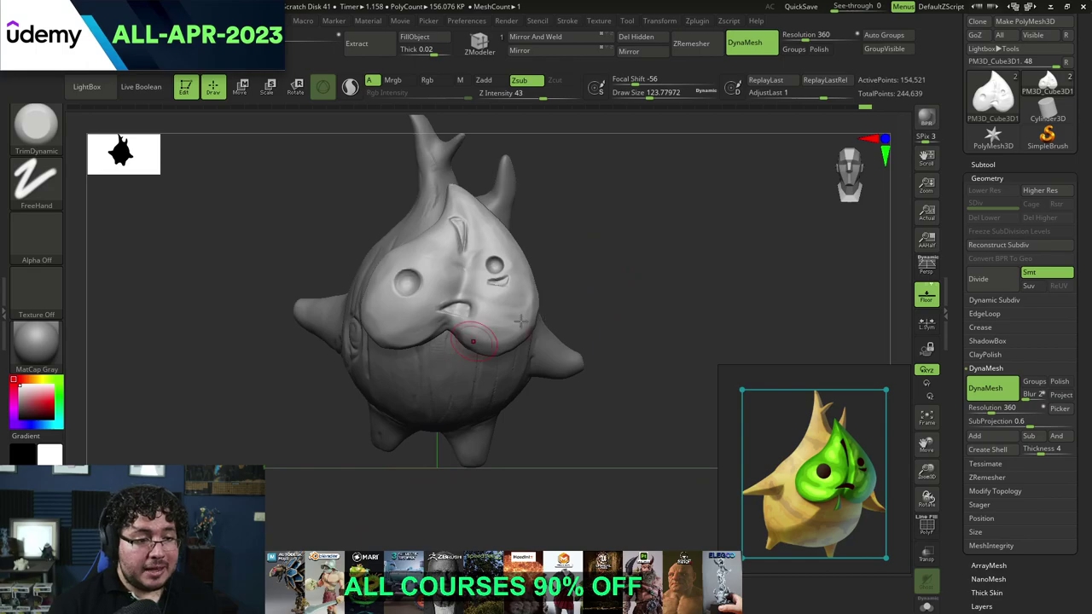
Step: Append a Sphereinder3D as a new subtool and make it active
click(999, 163)
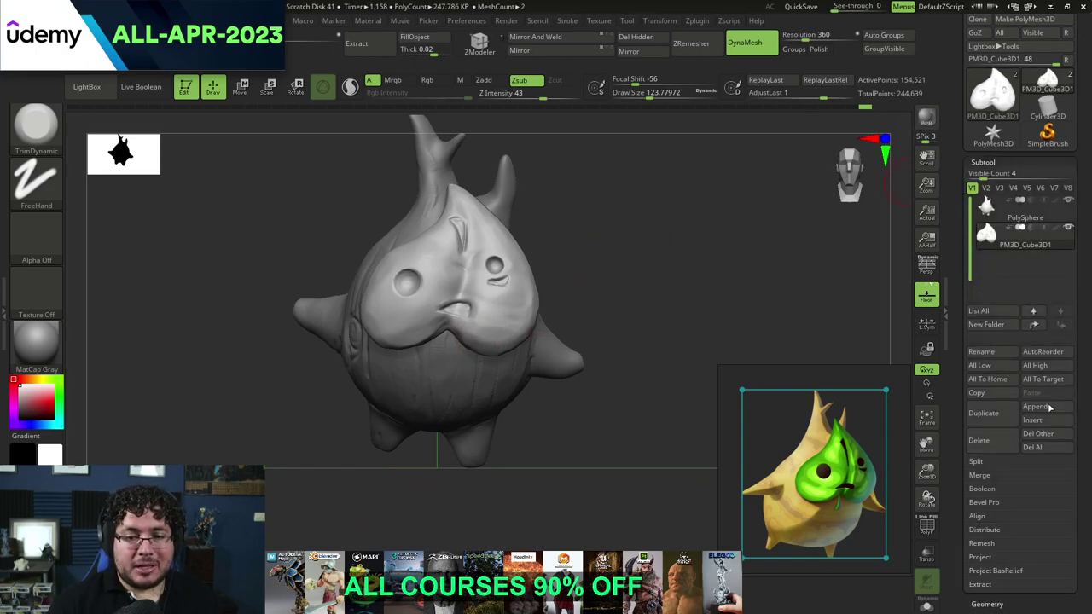
click(1036, 406)
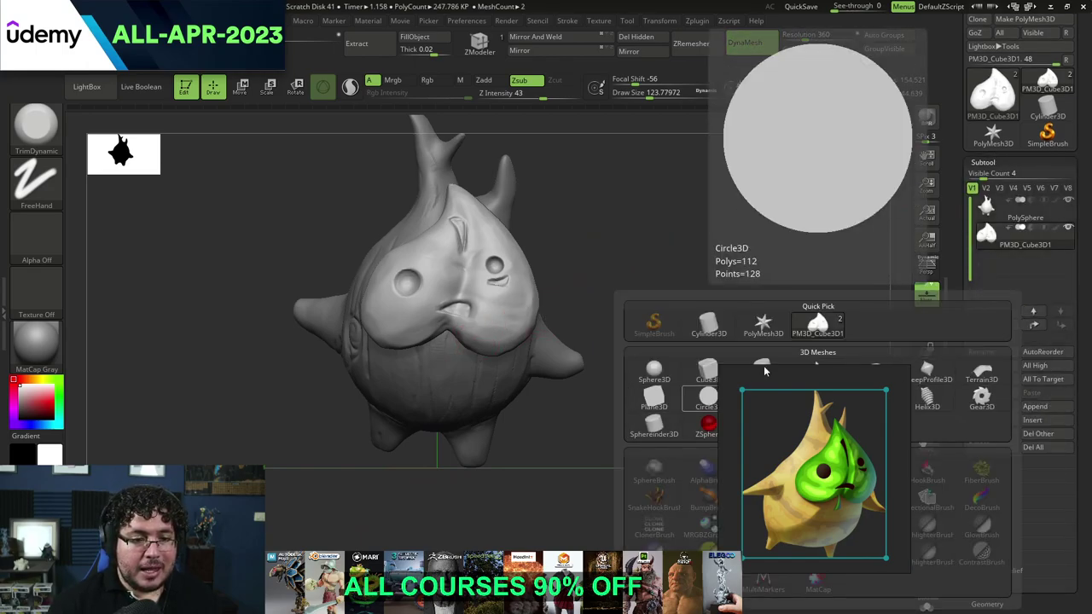
click(653, 428)
alt+right_drag(646, 322, 707, 309)
ctrl+right_drag(706, 308, 703, 290)
alt+click(543, 380)
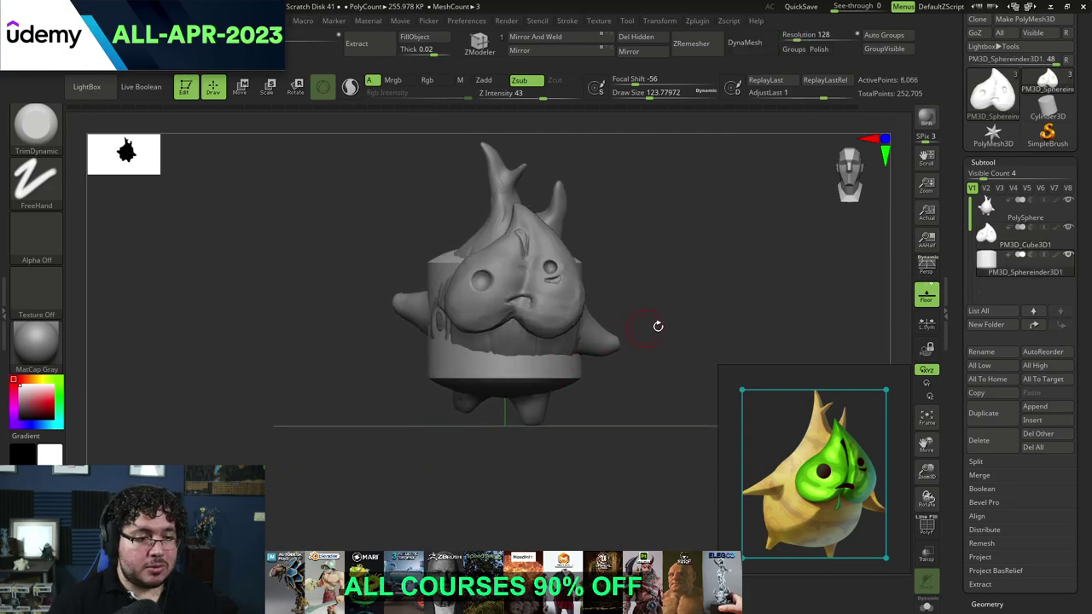
shift+right_drag(656, 327, 639, 331)
Step: Scale the sphereinder down to a thin peg and move it in front of the body, below the mask's mouth
key(w)
mouse_move(519, 320)
mouse_down()
mouse_move(686, 320)
mouse_move(510, 321)
mouse_up()
drag(623, 283, 623, 267)
drag(692, 320, 584, 319)
right_drag(682, 305, 627, 298)
ctrl+right_drag(734, 235, 766, 277)
drag(546, 251, 546, 267)
drag(476, 336, 489, 336)
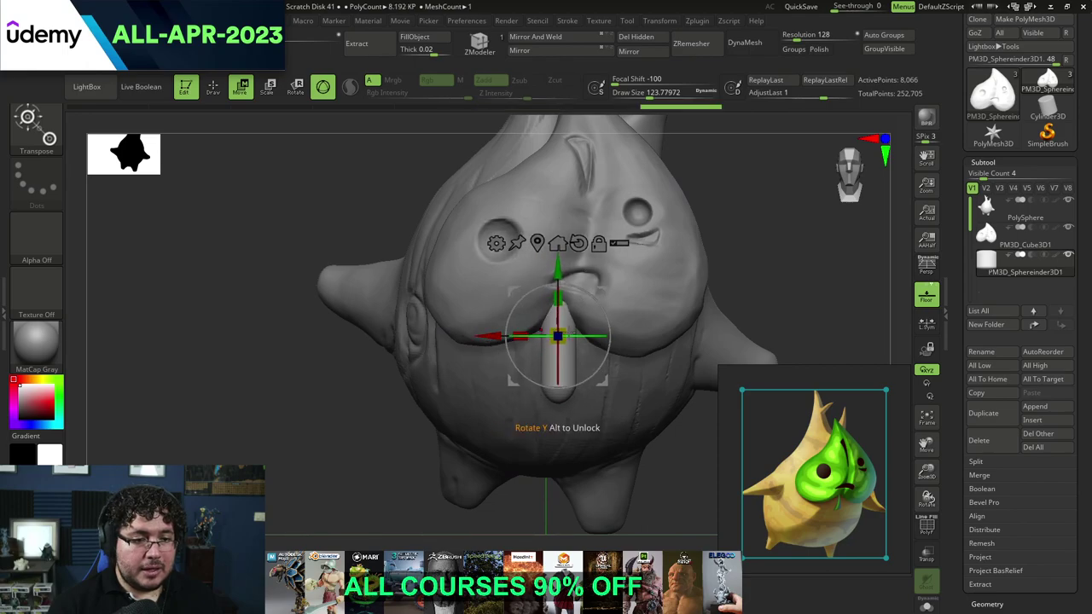
drag(595, 300, 574, 279)
Step: Refine the peg's size and placement from the side so it sits under the mask's lower notch
right_drag(733, 213, 783, 214)
ctrl+right_drag(783, 214, 729, 266)
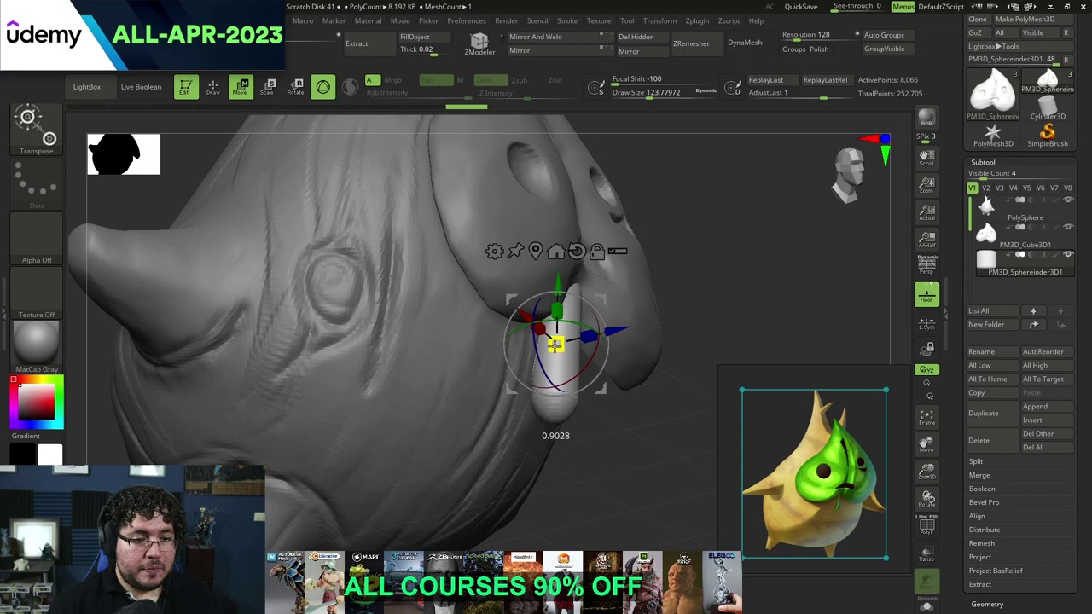
drag(555, 345, 556, 324)
drag(561, 280, 560, 269)
Step: Shape the peg into a stem with a flared lower end using the Move brush, draw size about 94
key(q)
right_drag(673, 248, 630, 255)
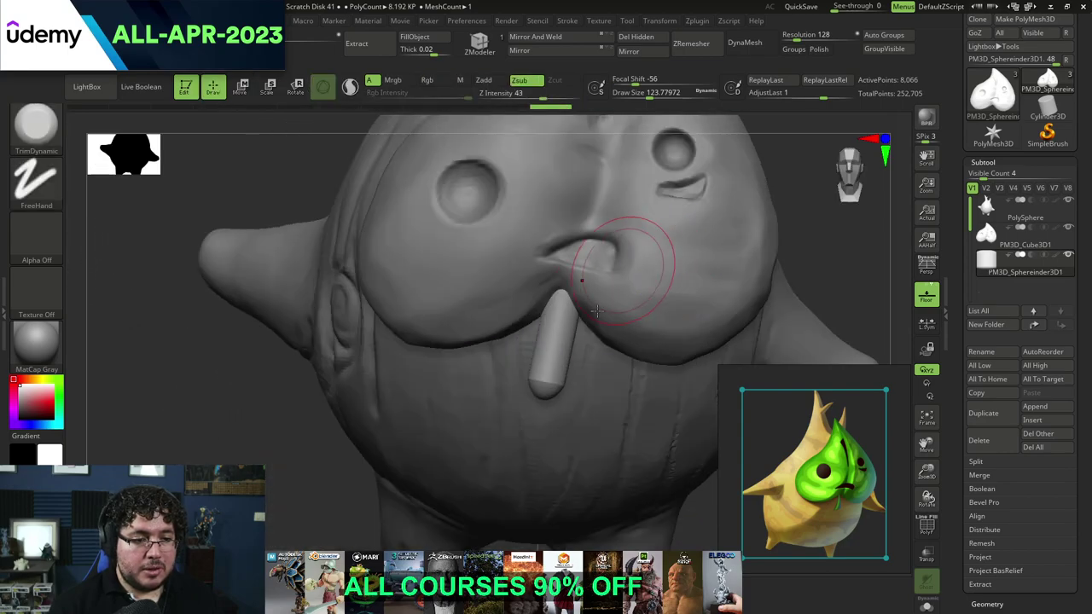
key(s)
key(b)
key(m)
key(v)
key(space)
mouse_move(571, 367)
mouse_down()
mouse_move(516, 389)
mouse_move(543, 396)
mouse_up()
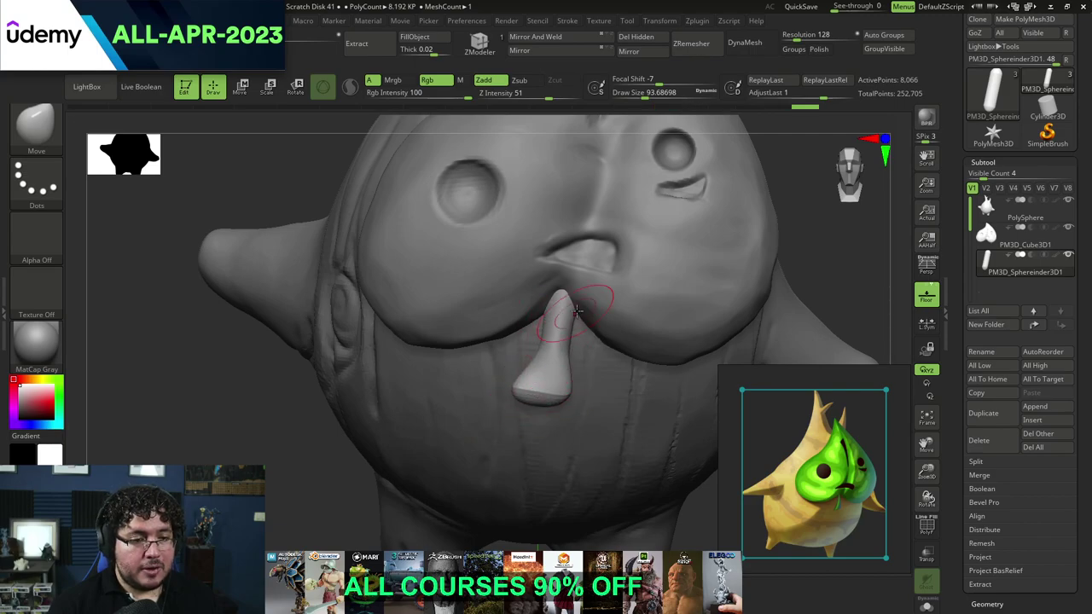
drag(569, 300, 563, 299)
mouse_move(748, 247)
right_down()
mouse_move(824, 205)
mouse_move(787, 236)
mouse_move(810, 232)
right_up()
Step: DynaMesh the stem at resolution 128 and flatten its surface with TrimDynamic
click(754, 43)
mouse_move(597, 334)
right_down()
mouse_move(675, 240)
mouse_move(743, 225)
mouse_move(821, 176)
right_up()
key(b)
key(t)
key(d)
mouse_move(642, 298)
mouse_down()
mouse_move(575, 382)
mouse_move(580, 362)
mouse_move(561, 364)
mouse_up()
Step: Select the Move brush with a draw size of about 97 and subdivide the stem once
key(b)
key(m)
key(v)
key(space)
ctrl+right_drag(774, 252, 799, 189)
key(ctrl+d)
right_drag(698, 263, 768, 286)
Step: Make the leaf mask active and build up its lower notch around the stem with ClayBuildup, draw size about 49, smoothing the result
alt+click(626, 295)
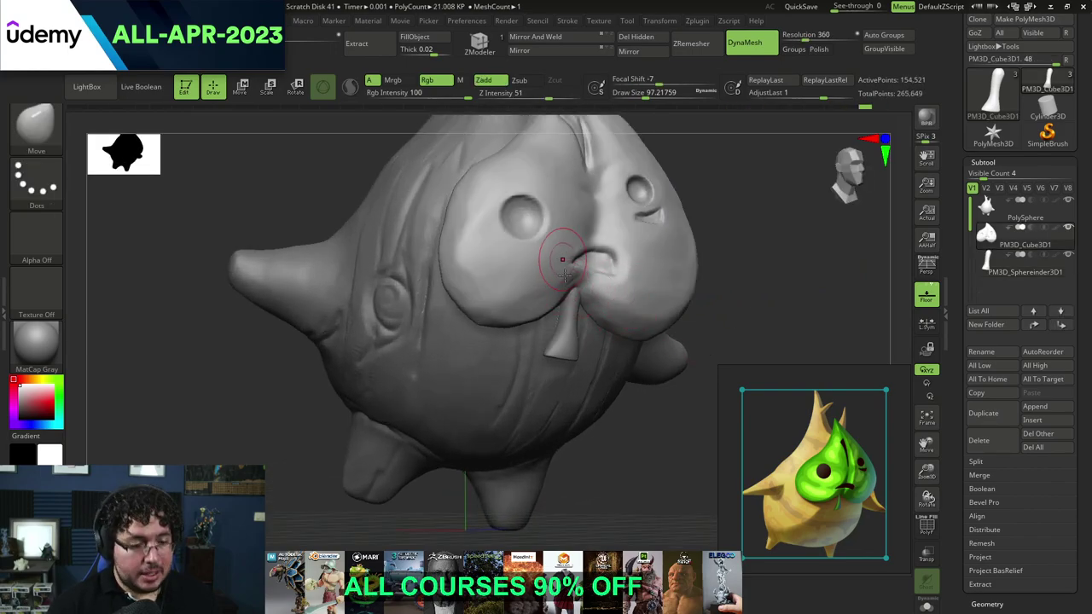
key(b)
key(c)
key(b)
right_drag(660, 273, 616, 249)
key(space)
mouse_move(598, 330)
mouse_down()
mouse_move(585, 329)
mouse_move(575, 307)
mouse_up()
key(shift)
key(shift)
mouse_move(768, 282)
mouse_down()
mouse_move(748, 185)
mouse_move(690, 193)
mouse_move(719, 239)
mouse_move(697, 260)
mouse_move(721, 266)
mouse_up()
key(shift)
mouse_move(722, 266)
alt+mouse_down()
mouse_move(717, 296)
mouse_move(710, 290)
mouse_move(700, 270)
mouse_move(734, 255)
mouse_move(743, 266)
mouse_move(742, 251)
mouse_move(737, 280)
alt+mouse_up()
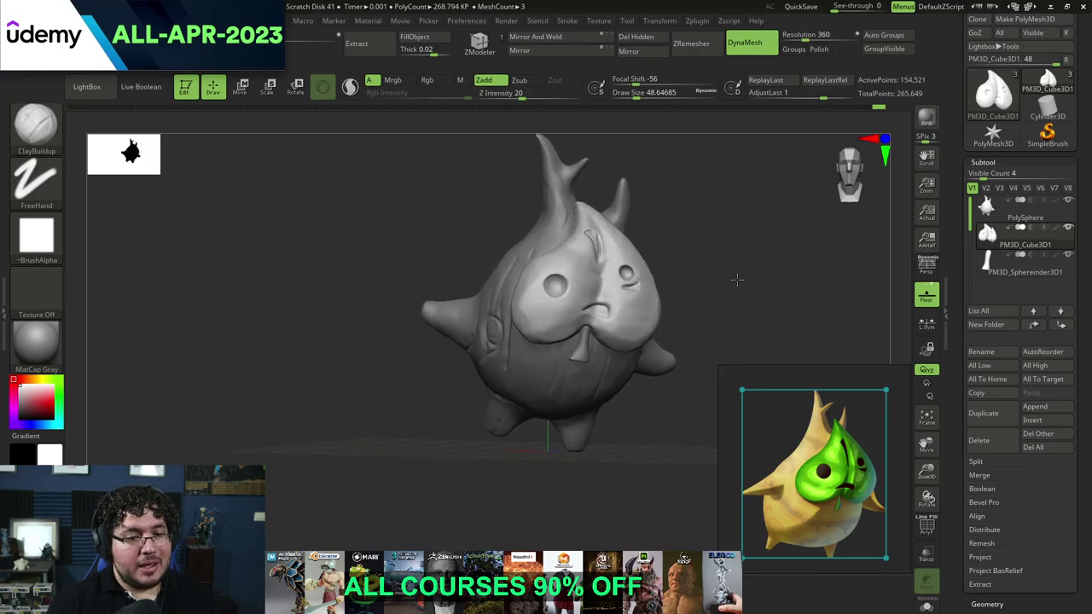
Step: Make the body active and reshape the large forked antler with the Move brush
alt+click(556, 197)
key(b)
key(m)
key(v)
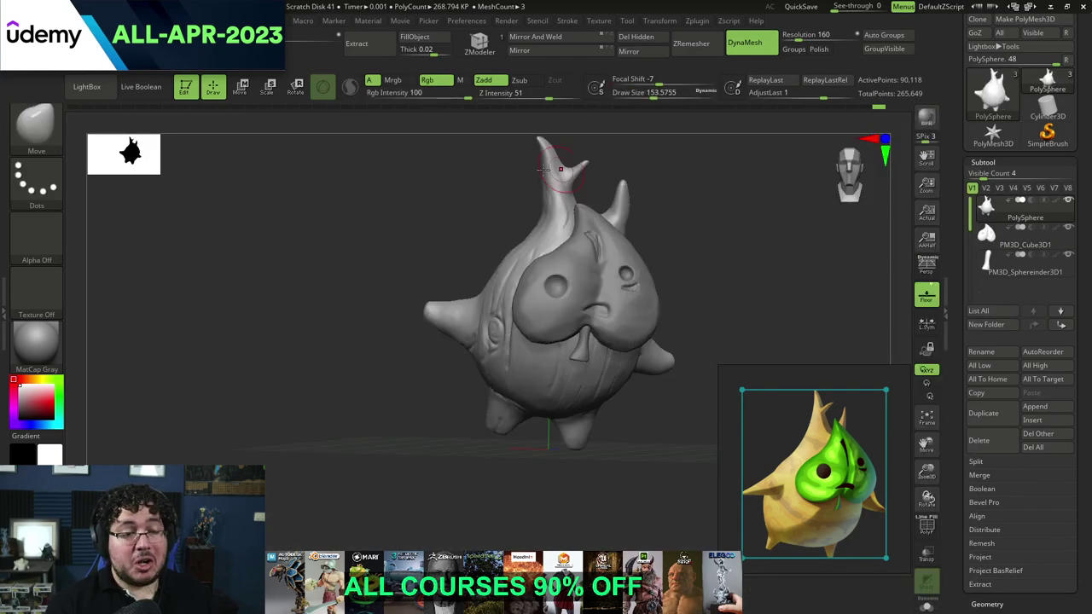
key(space)
key(space)
drag(543, 181, 559, 182)
Step: Reshape the smaller horn with the Move brush at a draw size of about 365
key(space)
key(space)
key(space)
drag(627, 187, 623, 185)
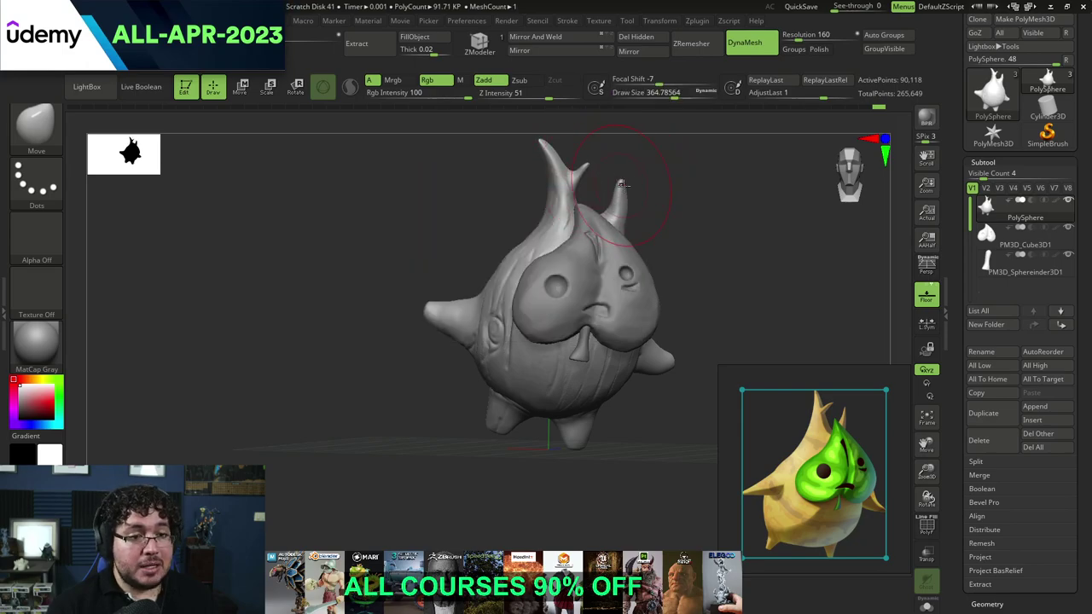
Step: Refine the smaller horn's tip and outline with a resized Move brush, working from several angles
drag(666, 349, 633, 341)
key(space)
drag(588, 194, 586, 194)
drag(674, 195, 626, 202)
drag(665, 181, 601, 200)
key(space)
drag(695, 189, 628, 201)
Step: Flatten the surfaces of the smaller horn with the TrimDynamic brush at a draw size of about 136
key(b)
key(t)
key(d)
key(space)
drag(686, 170, 634, 207)
drag(563, 195, 638, 190)
mouse_move(697, 172)
mouse_down()
mouse_move(672, 192)
mouse_move(638, 188)
mouse_up()
key(b)
key(t)
key(d)
key(space)
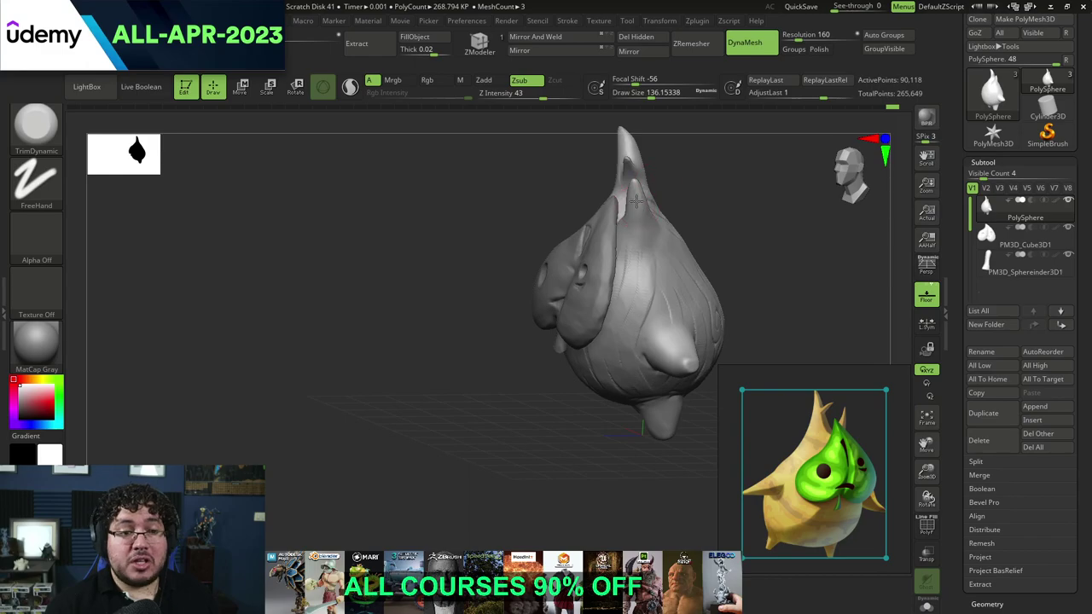
right_drag(701, 183, 659, 220)
mouse_move(599, 224)
mouse_down()
mouse_move(709, 176)
mouse_move(640, 154)
mouse_up()
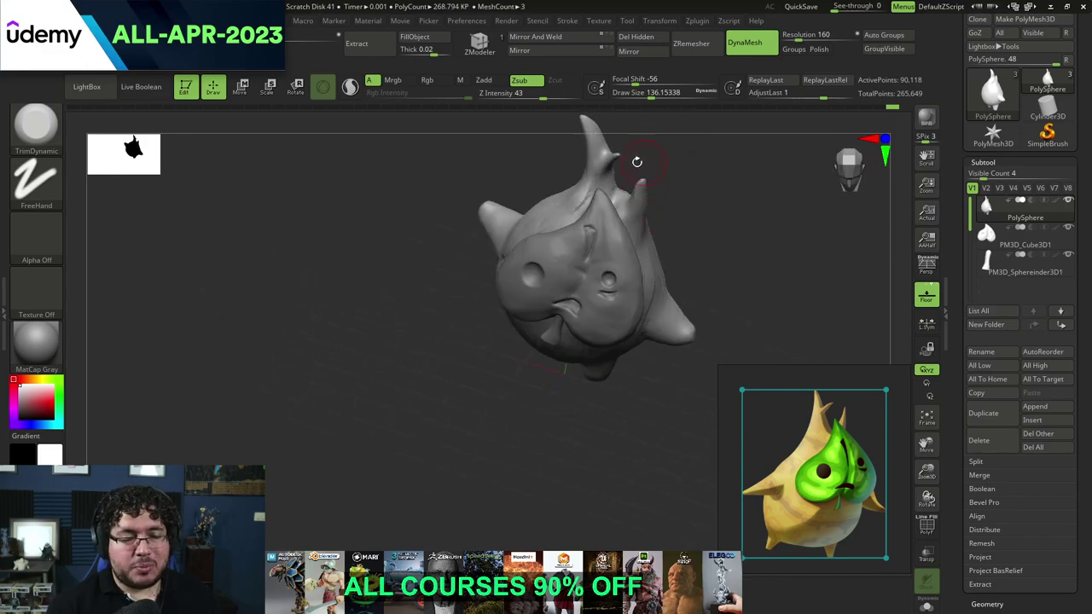
Step: Build up volume on the smaller horn with the ClayBuildup brush at a draw size of about 136
key(b)
key(b)
key(Escape)
key(b)
key(c)
key(b)
mouse_move(626, 215)
mouse_down()
mouse_move(625, 204)
mouse_move(650, 205)
mouse_move(632, 213)
mouse_move(672, 197)
mouse_up()
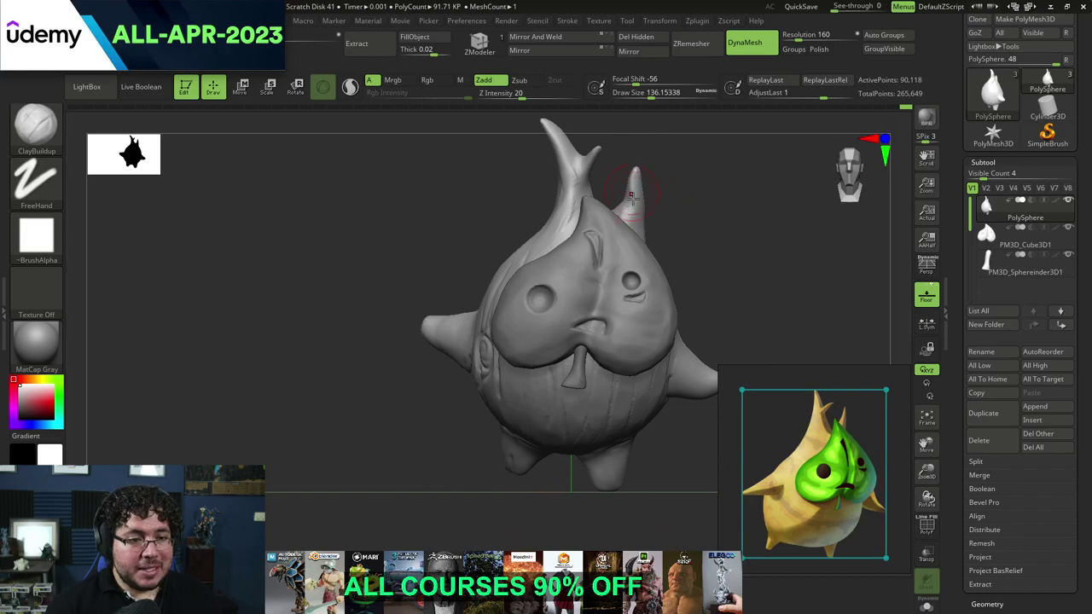
Step: Adjust the smaller horn's tip with the Move brush at a draw size of about 177
key(b)
key(m)
key(v)
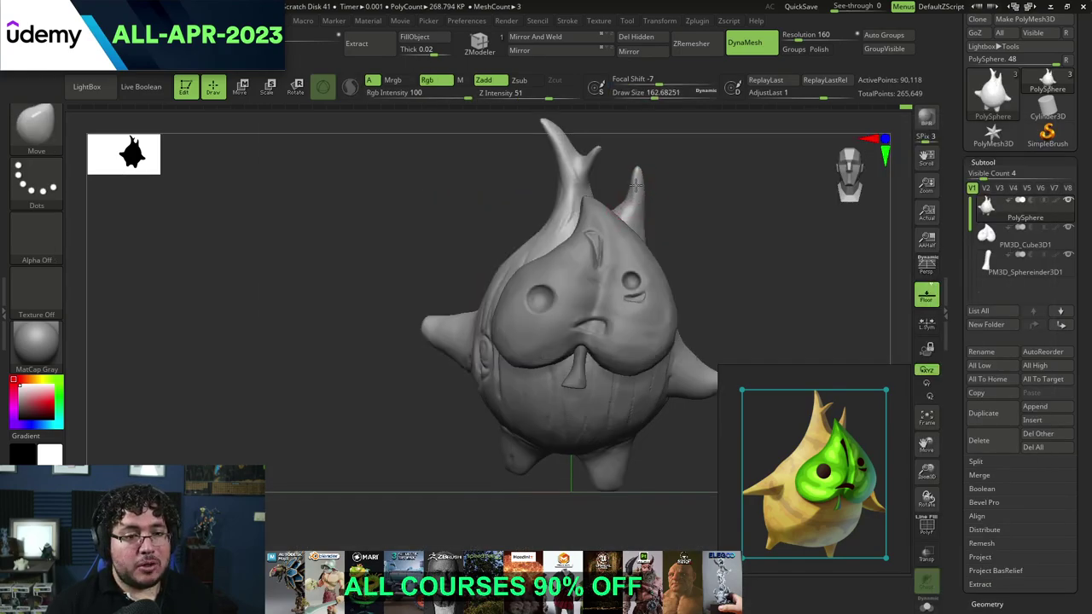
key(space)
drag(639, 167, 635, 167)
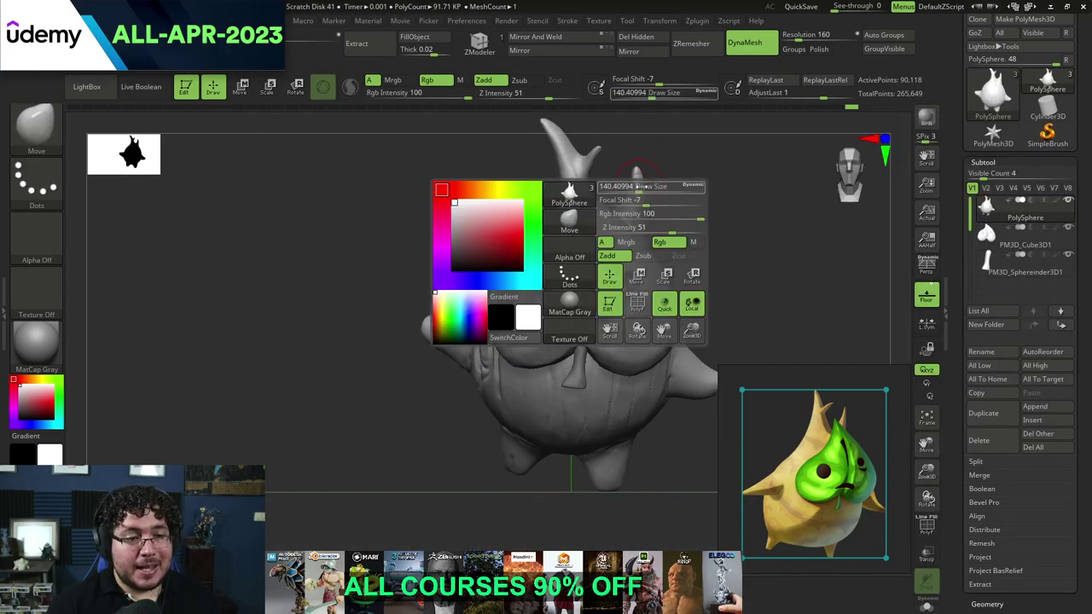
right_drag(662, 210, 687, 217)
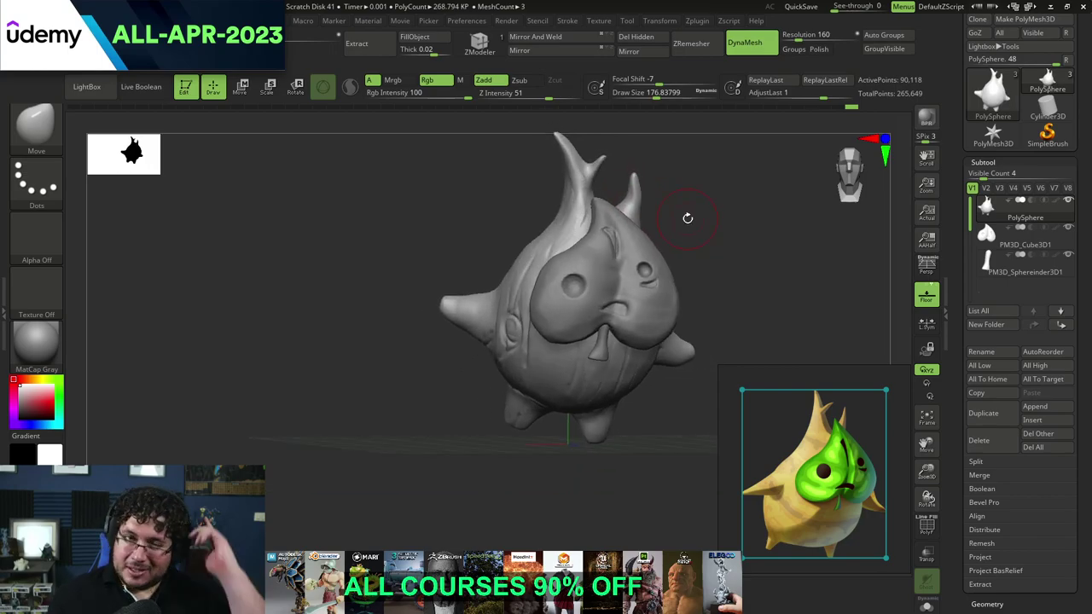